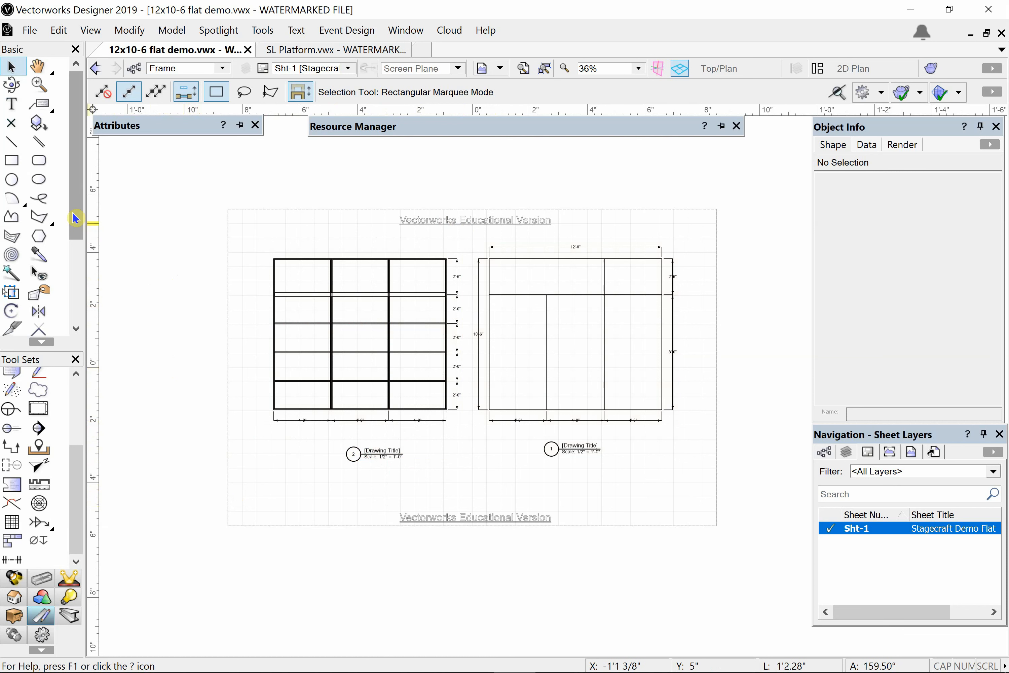
# - Try a Constrained Linear dimension across the cover plan's lower-left panel width directly on the sheet layer, and delete that trial dimension
pyautogui.moveTo(76, 218); pyautogui.dragTo(76, 347)
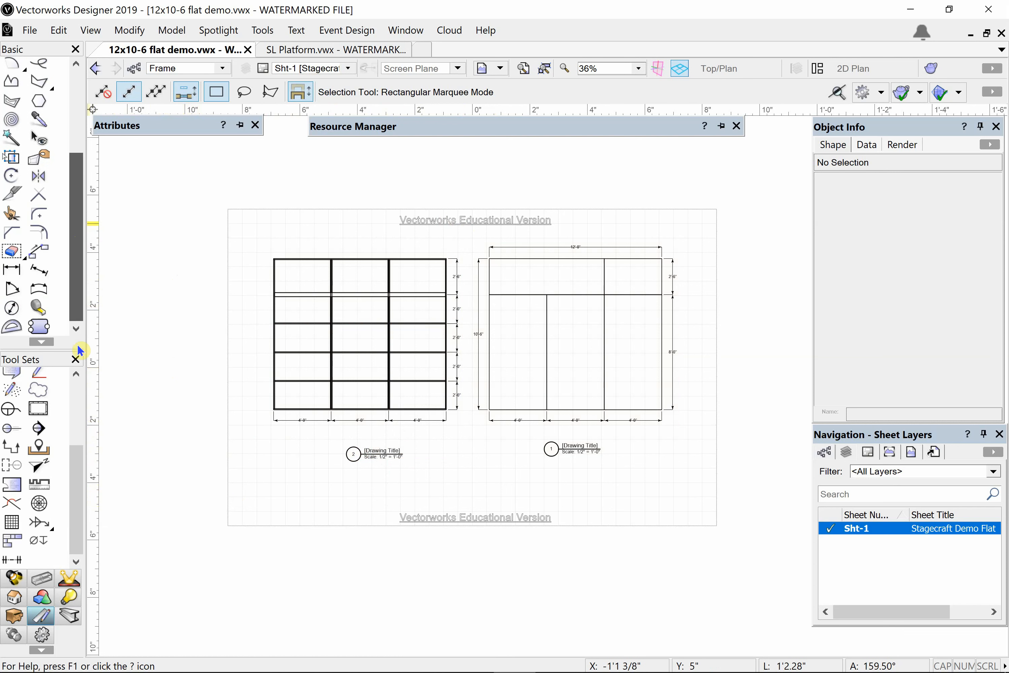
pyautogui.click(15, 271)
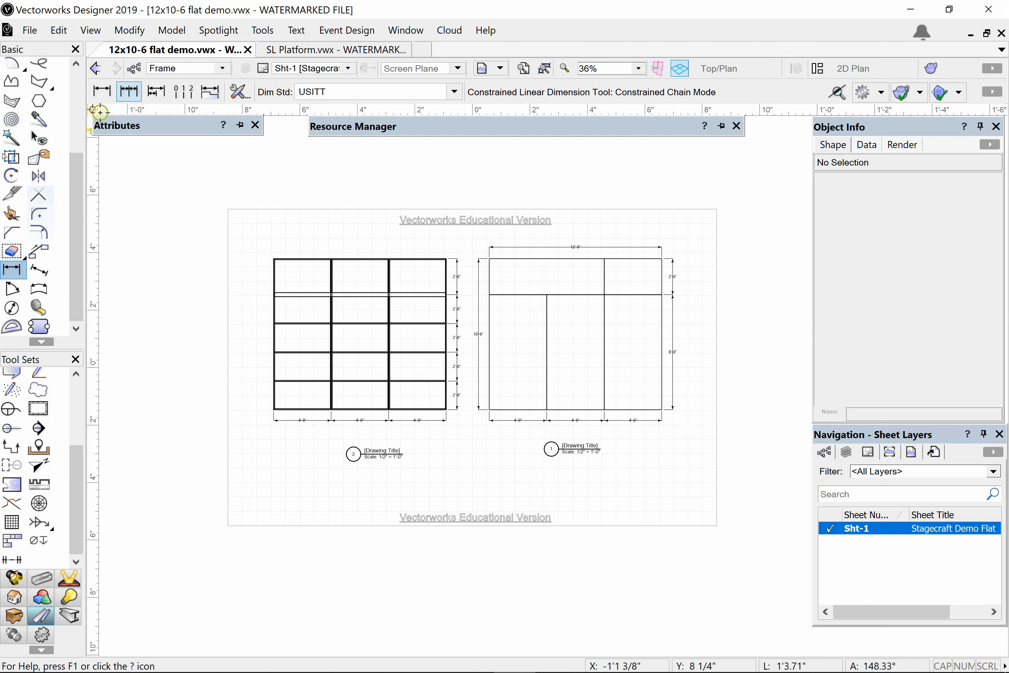
pyautogui.click(102, 88)
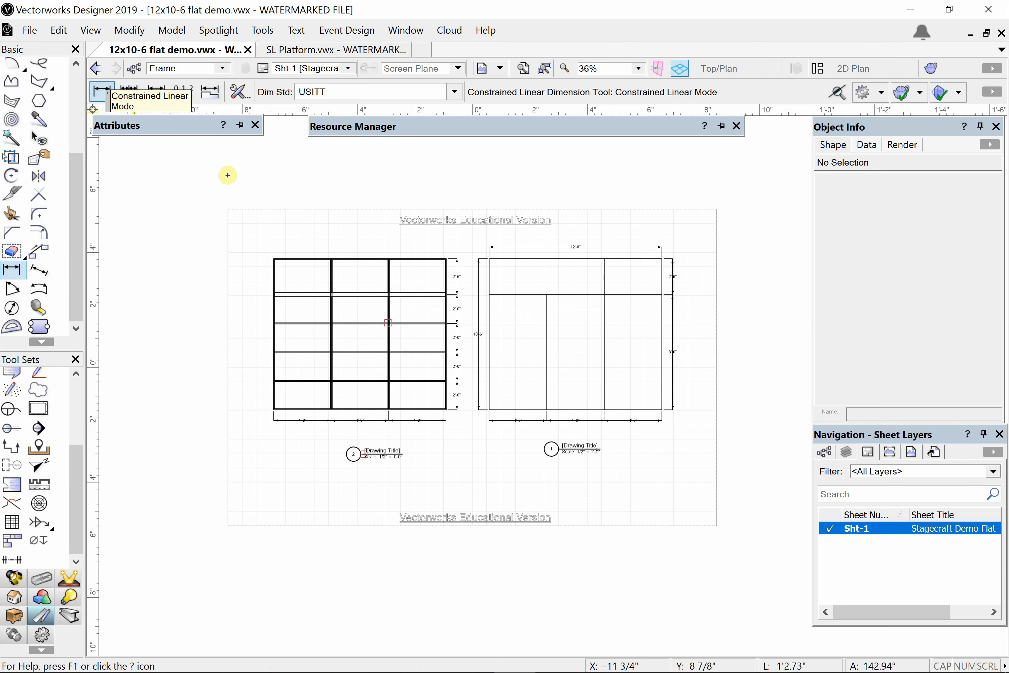
pyautogui.scroll(-2, 513, 434)
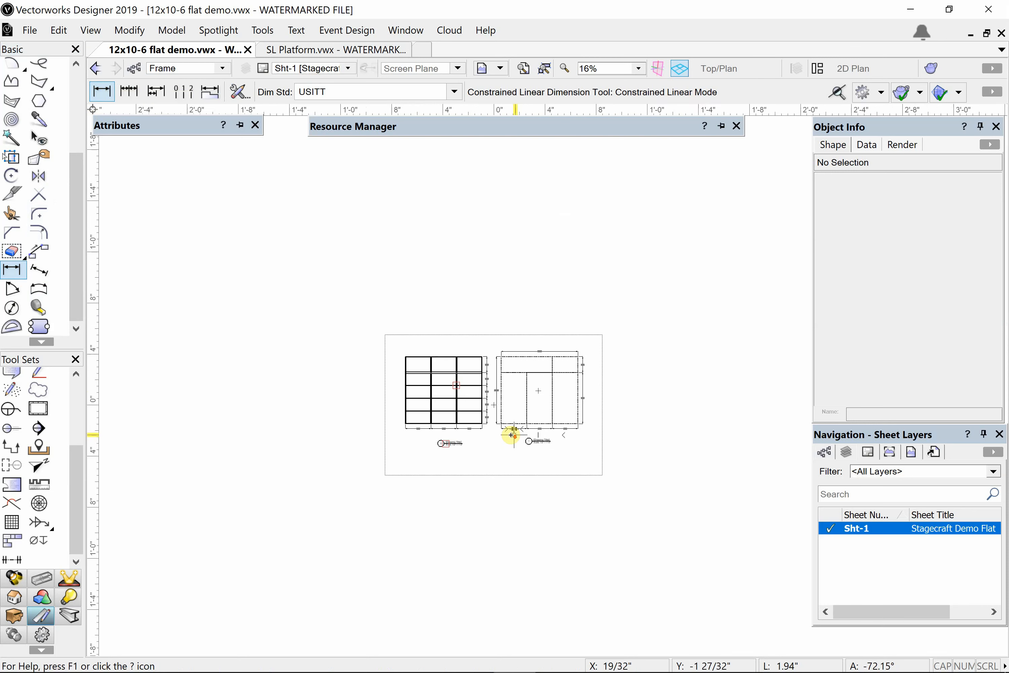
pyautogui.scroll(6, 513, 433)
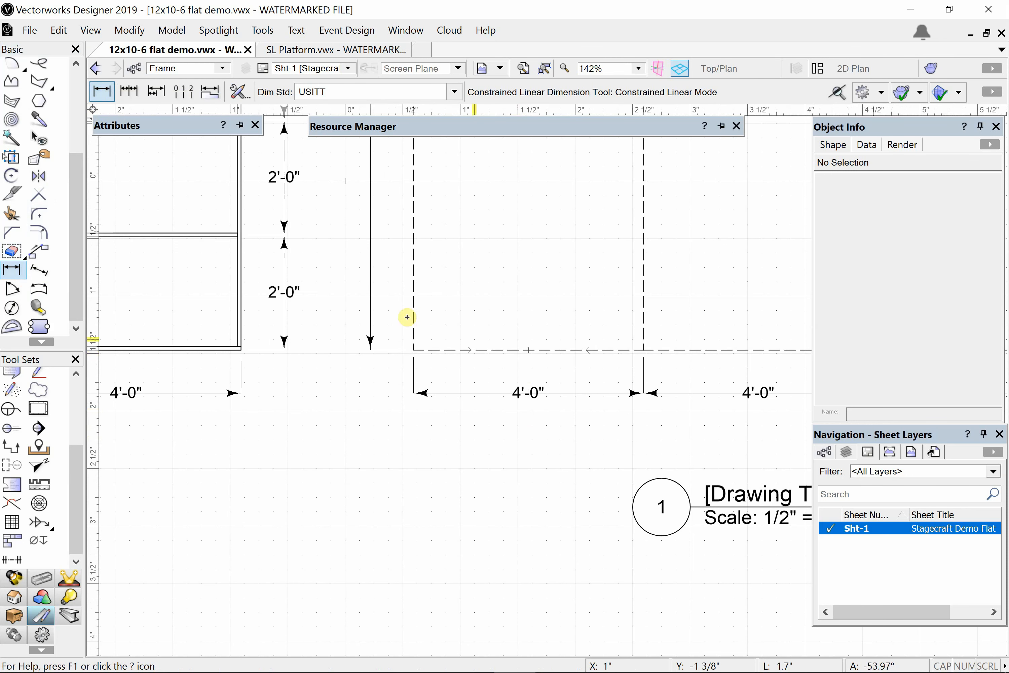
pyautogui.click(411, 351)
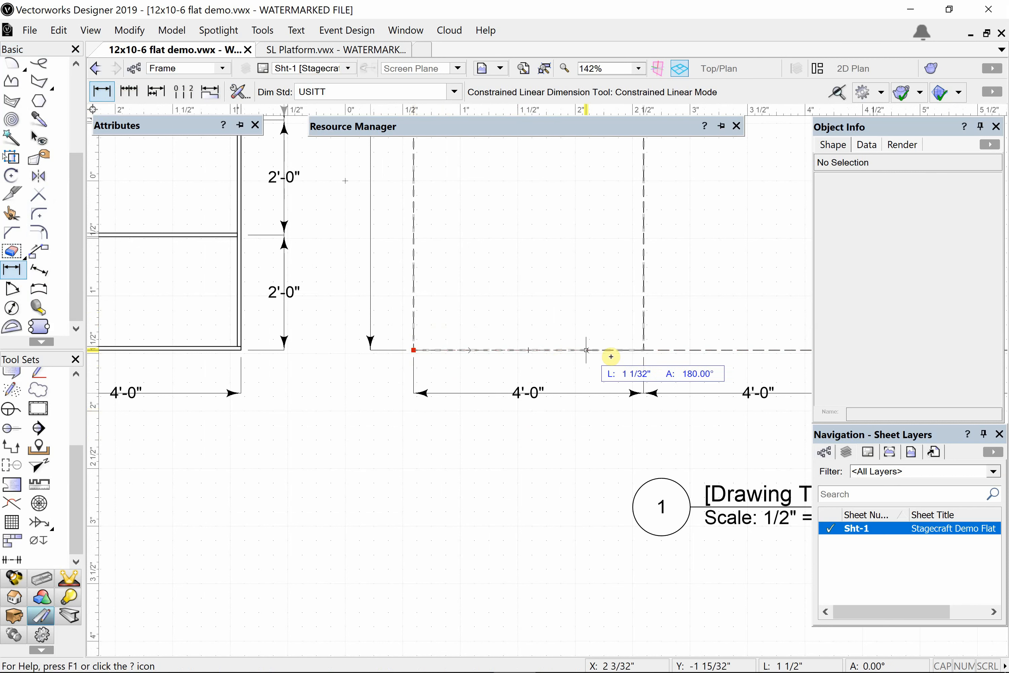
pyautogui.click(644, 350)
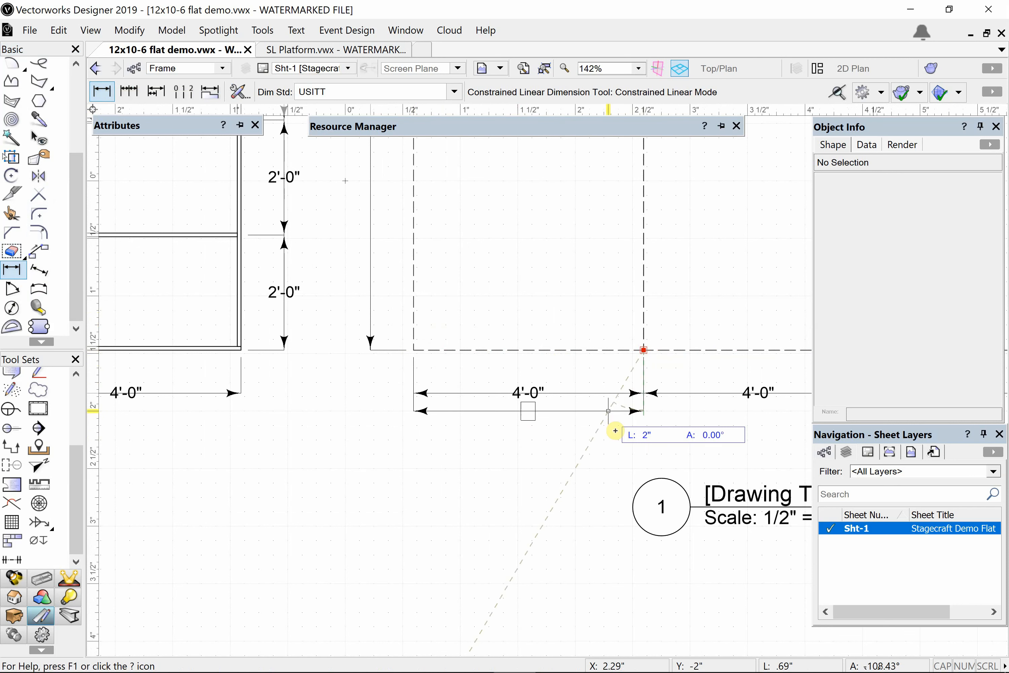
pyautogui.click(610, 453)
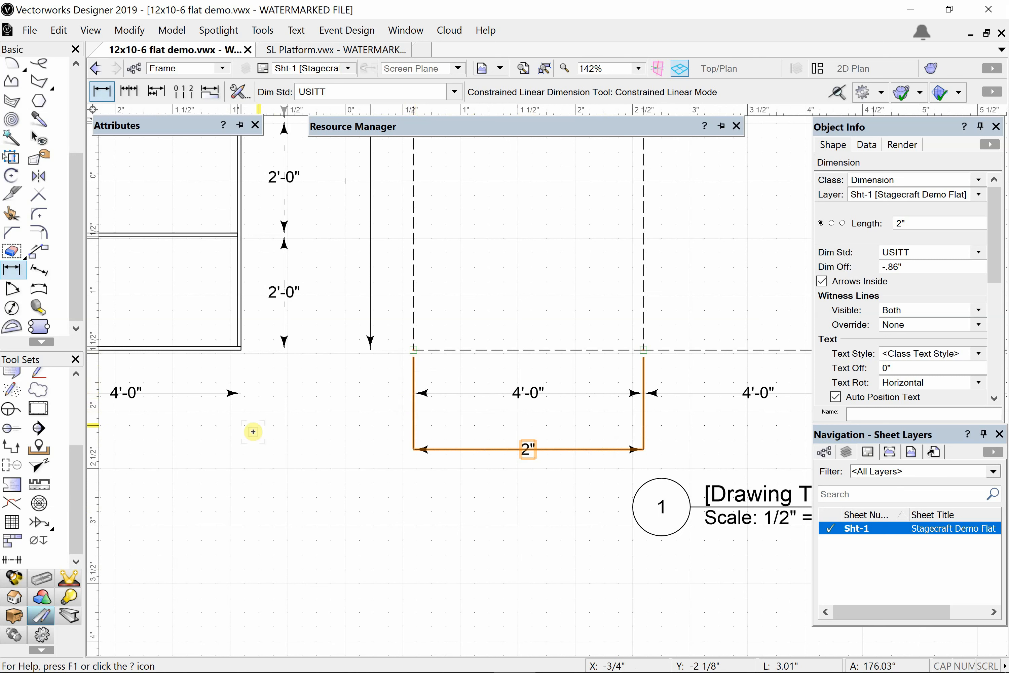
pyautogui.press('Delete')
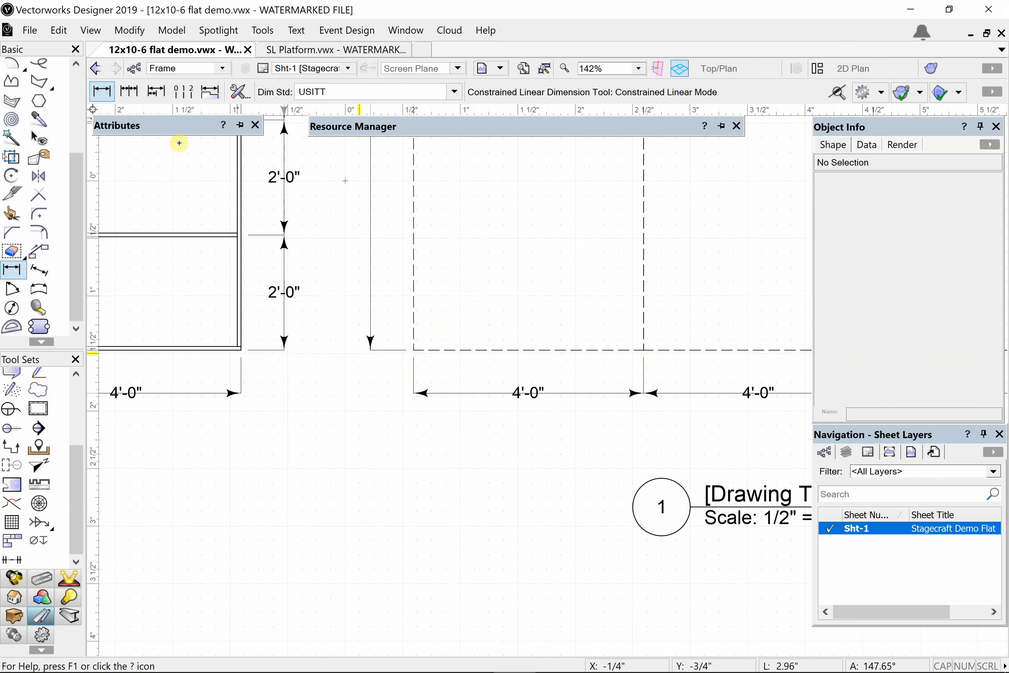
# - Open the annotations of the Cover Plan viewport for editing
pyautogui.scroll(-5, 343, 347)
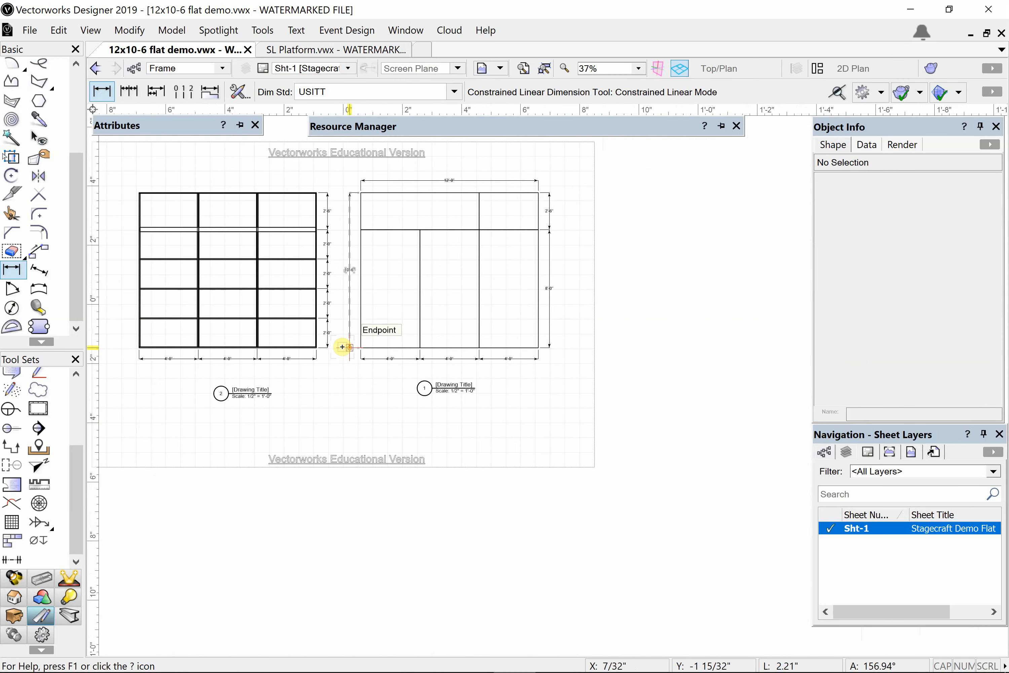
pyautogui.press('x')
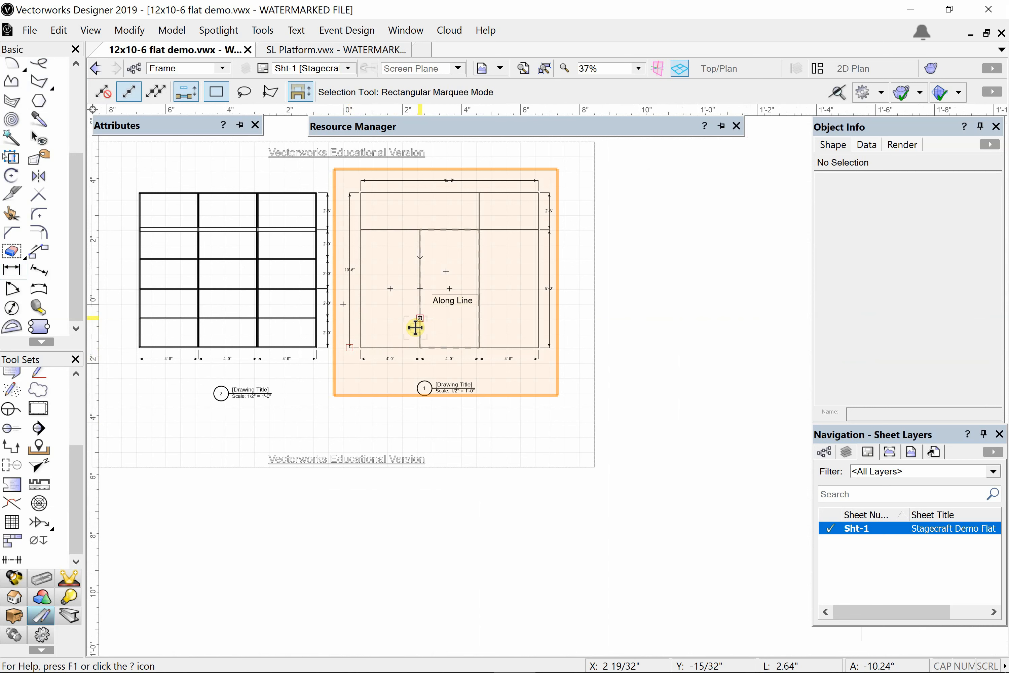
pyautogui.click(415, 327)
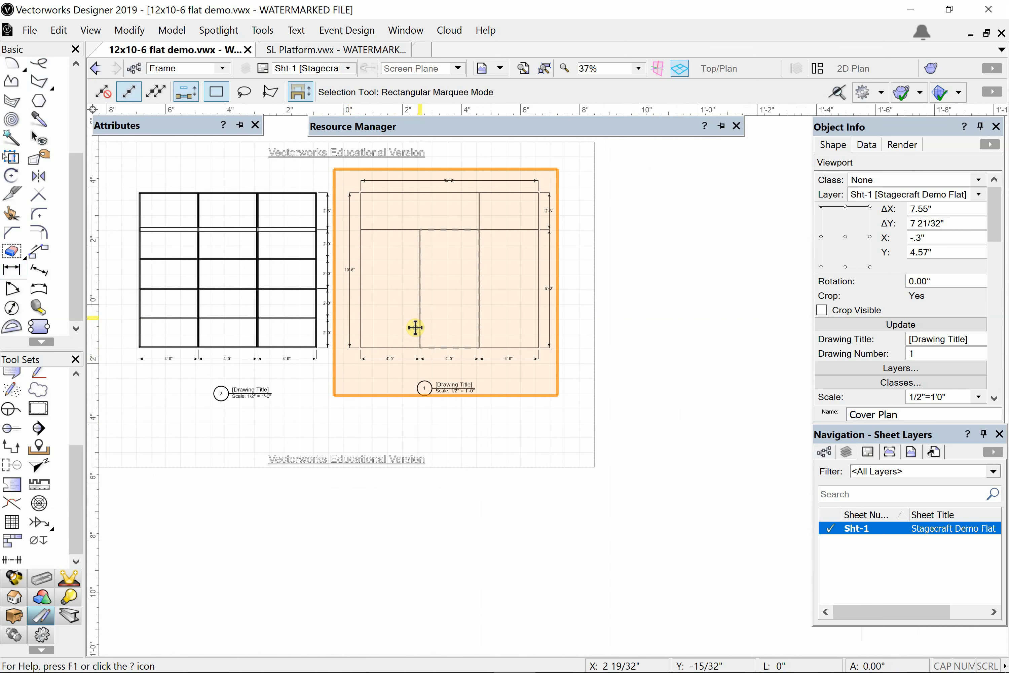
pyautogui.rightClick(415, 327)
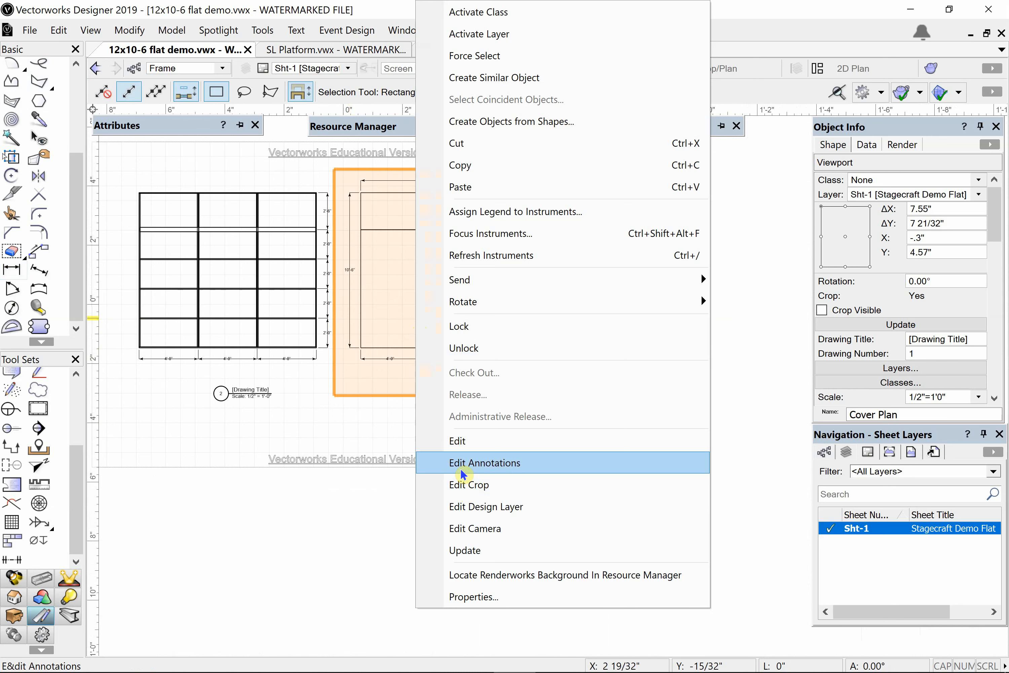
pyautogui.click(304, 423)
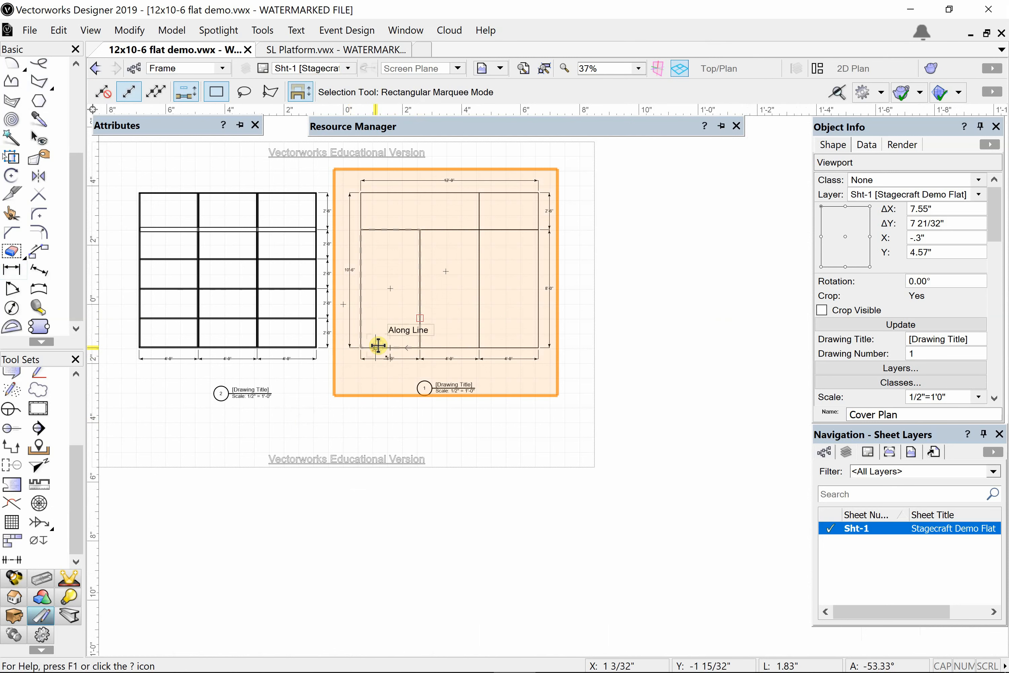
pyautogui.doubleClick(378, 346)
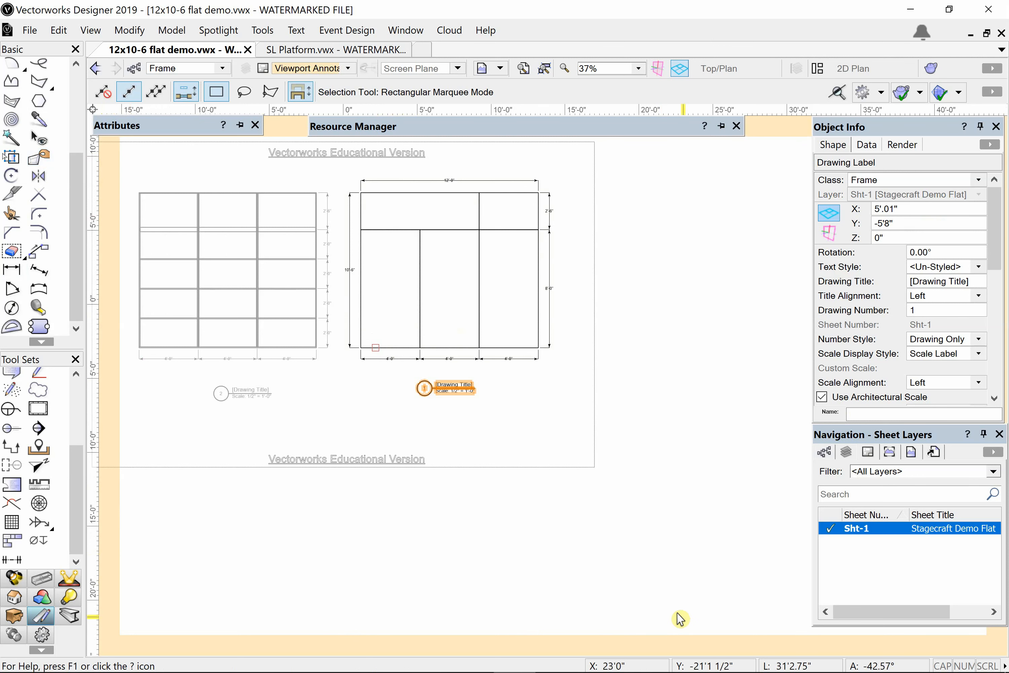
# - Try a constrained linear dimension across the lower-left panel's width in the viewport annotations, below the existing dimension row, and undo it
pyautogui.moveTo(287, 170); pyautogui.dragTo(395, 251, button='middle')
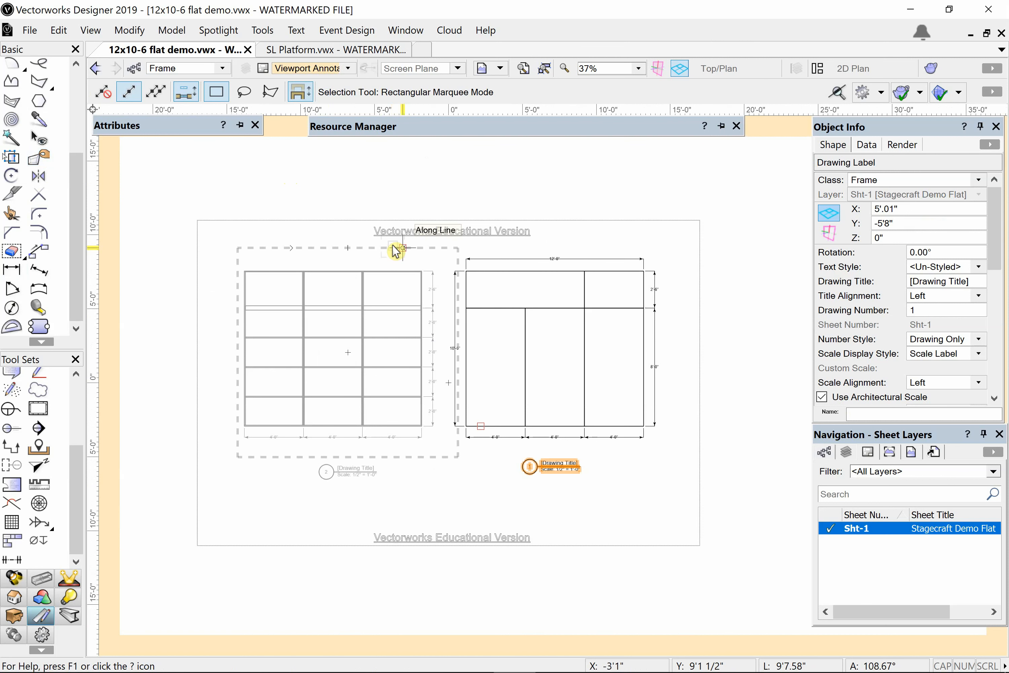
pyautogui.click(10, 270)
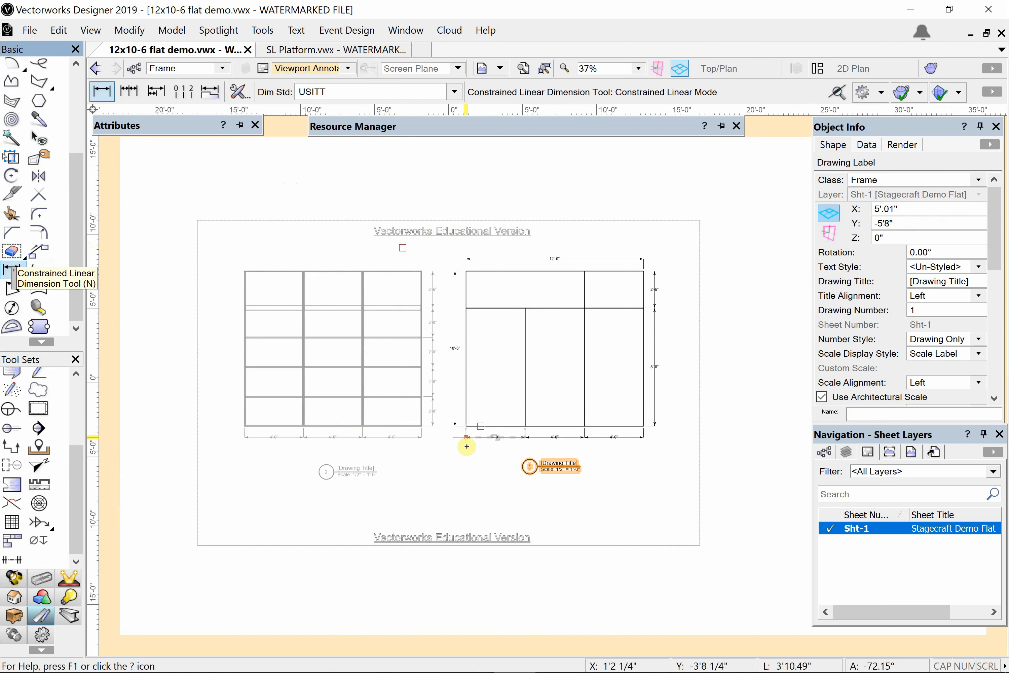
pyautogui.scroll(-3, 478, 440)
pyautogui.scroll(6, 477, 440)
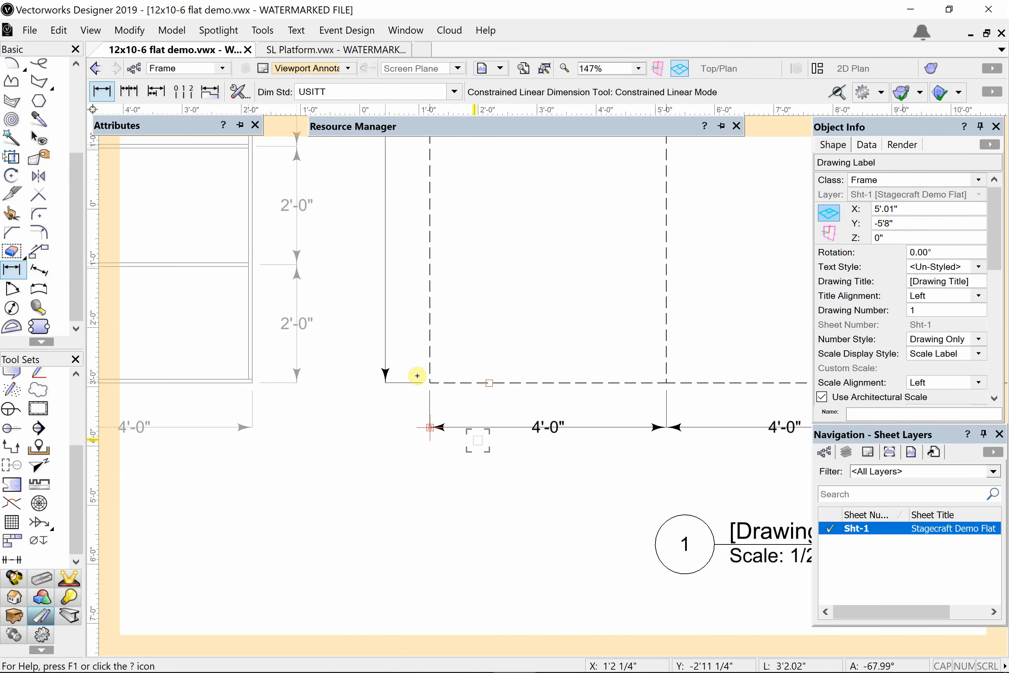
pyautogui.click(430, 383)
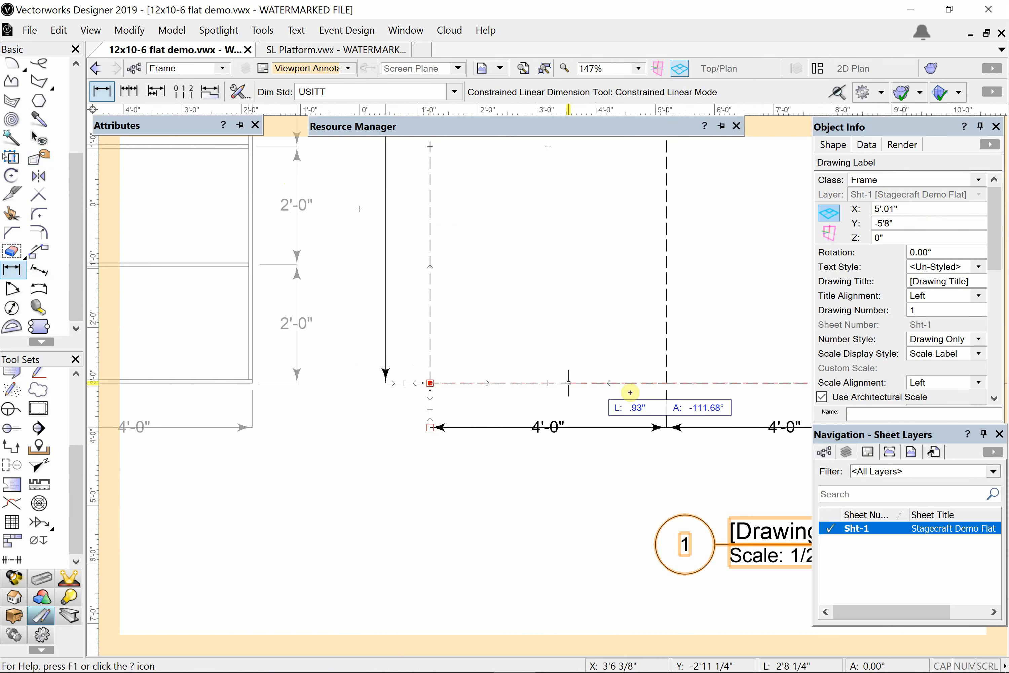
pyautogui.click(666, 383)
pyautogui.click(636, 505)
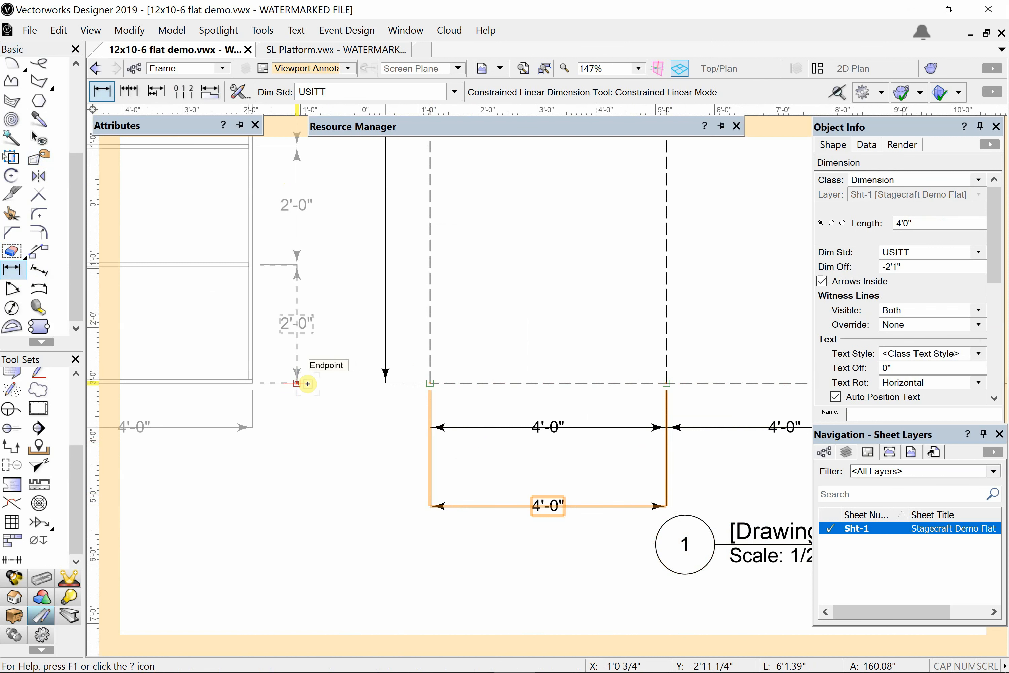
pyautogui.hotkey('ctrl', 'z')
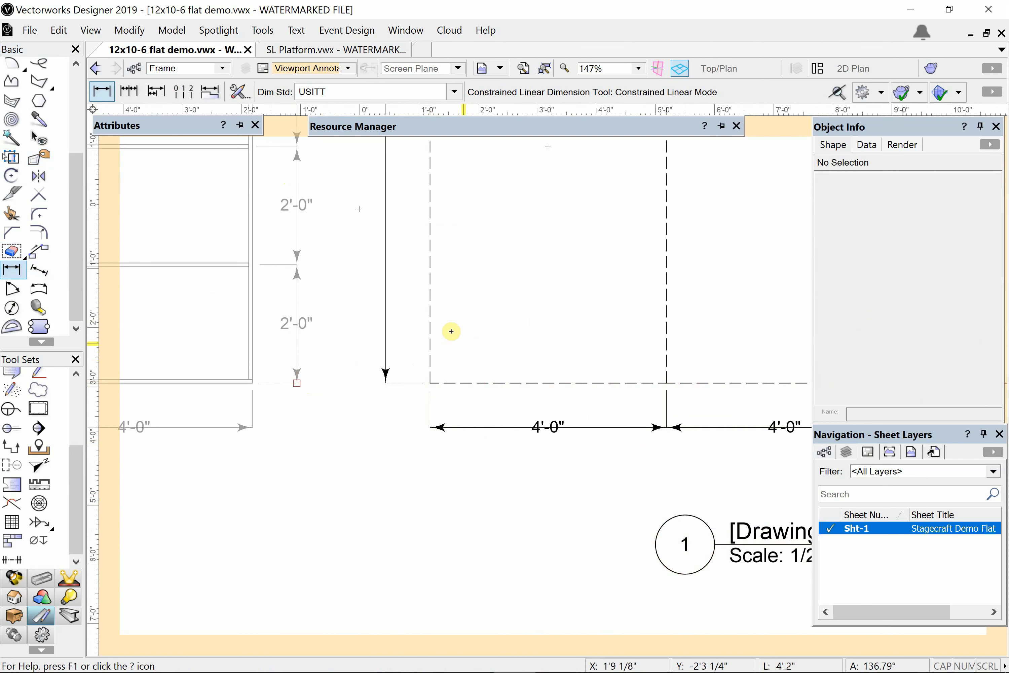
# - Try a vertical dimension for the lower-left panel's height with a 2'-0" offset inside the panel, and undo it
pyautogui.scroll(-3, 434, 312)
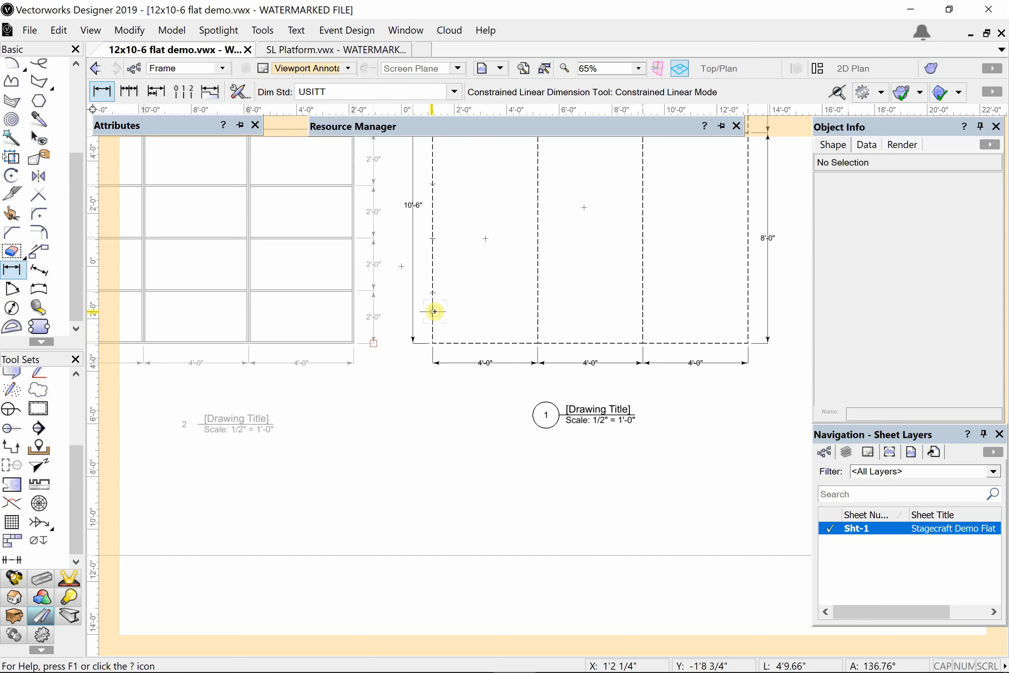
pyautogui.scroll(3, 451, 303)
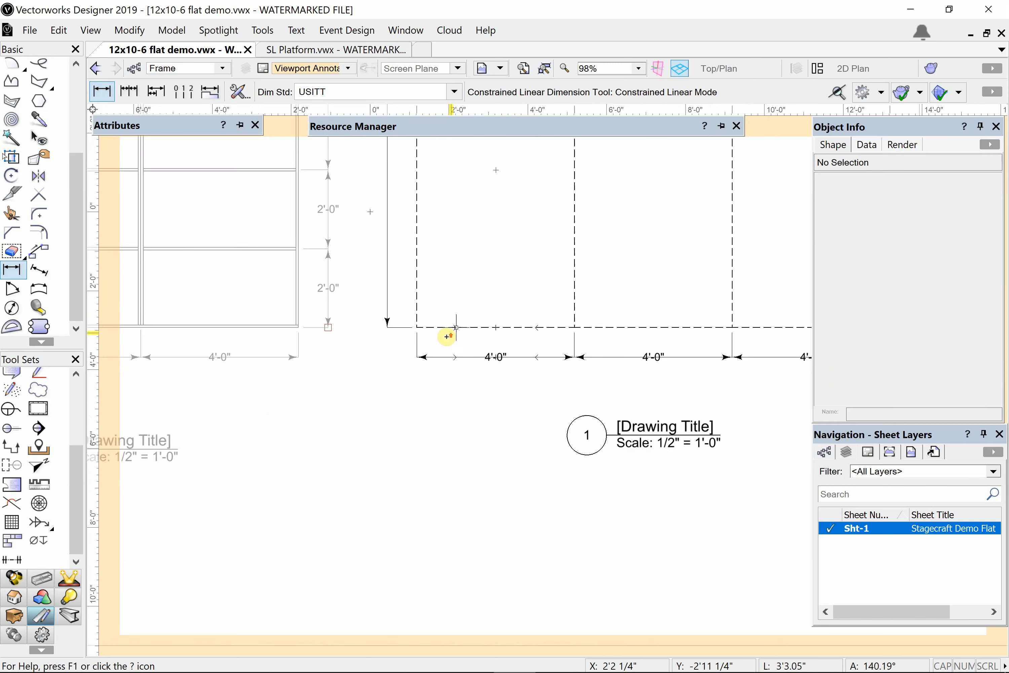
pyautogui.click(417, 327)
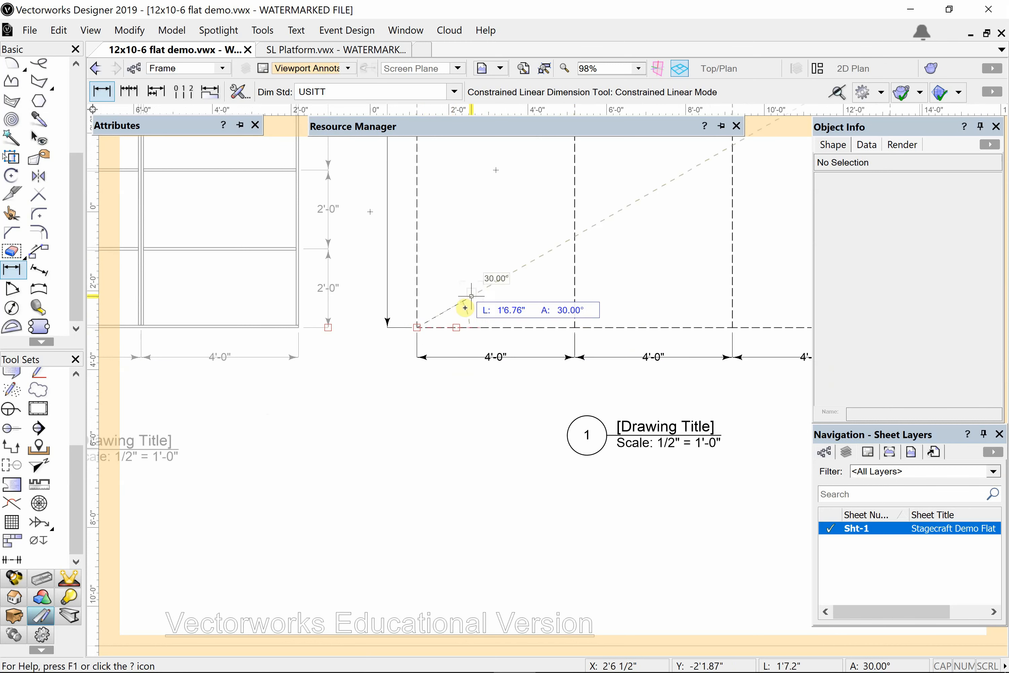
pyautogui.press('Up')
pyautogui.click(418, 288)
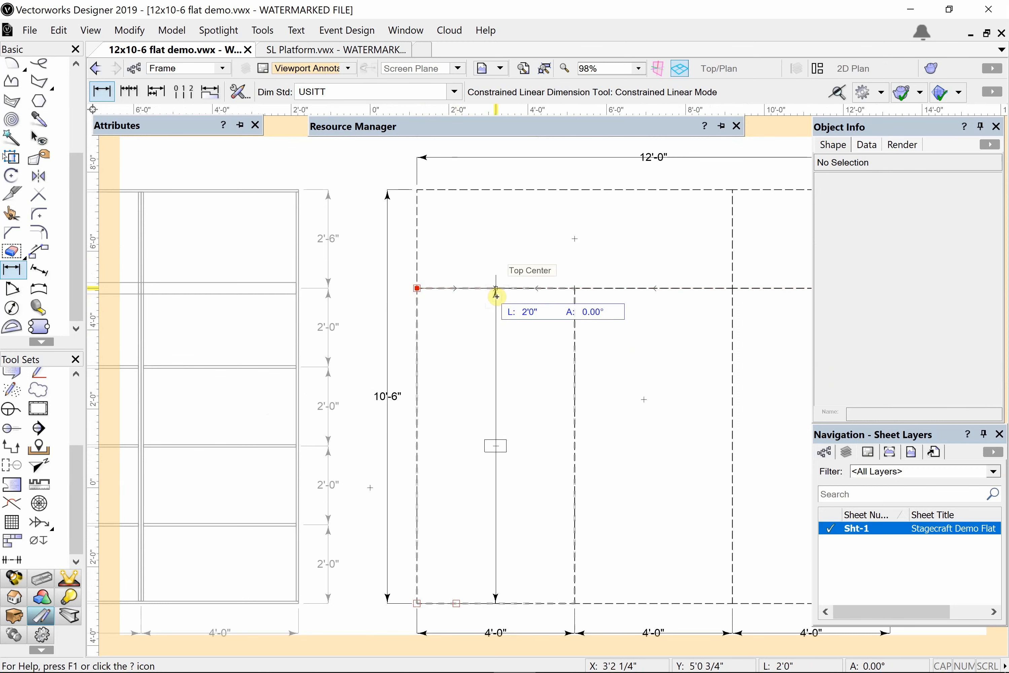
pyautogui.click(496, 290)
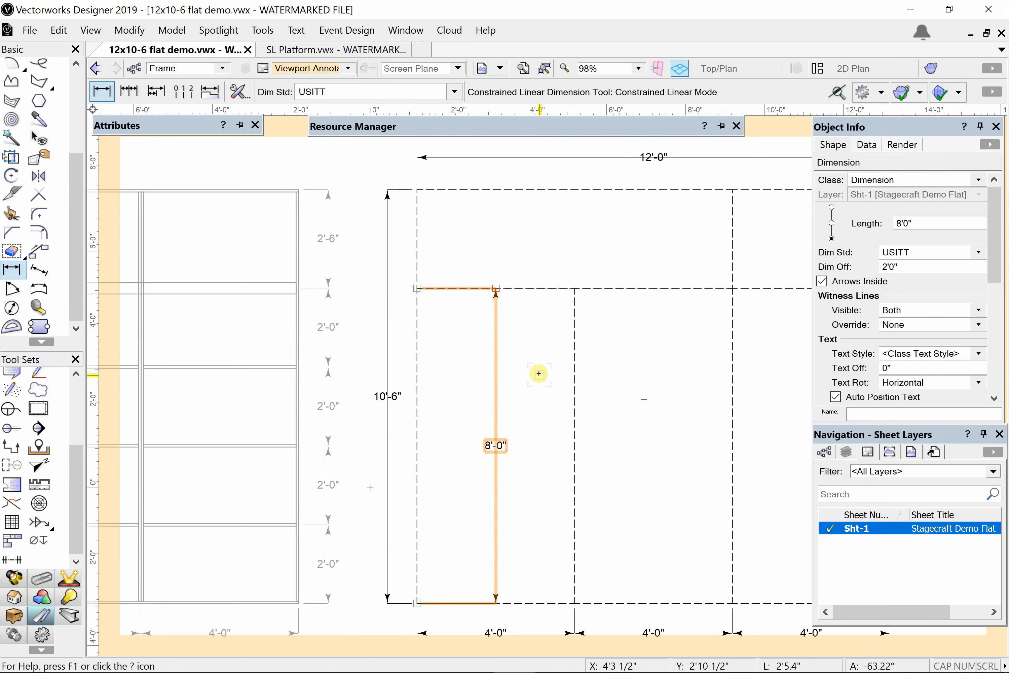
pyautogui.hotkey('ctrl', 'z')
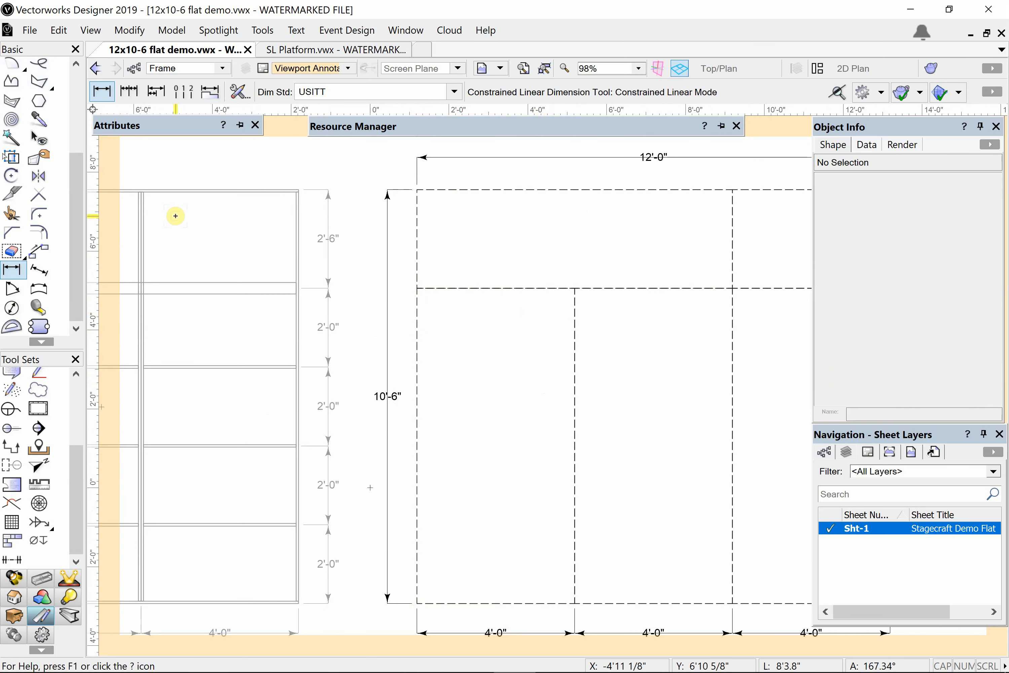
# - Delete the drawing label numbered 1 beneath the cover plan
pyautogui.scroll(-5, 175, 216)
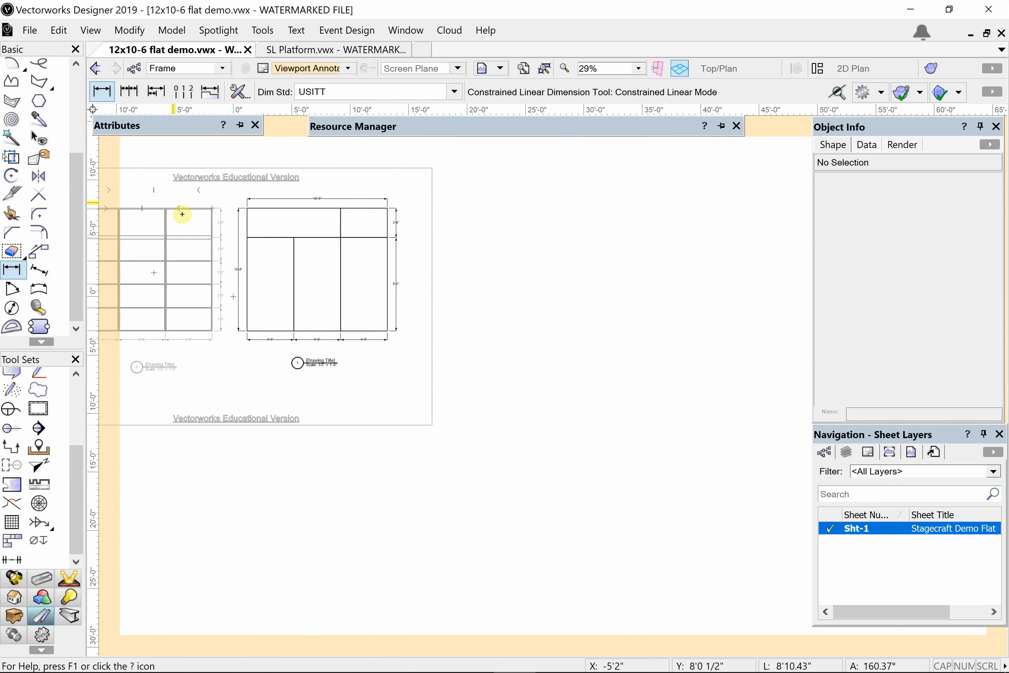
pyautogui.moveTo(272, 254); pyautogui.dragTo(407, 263)
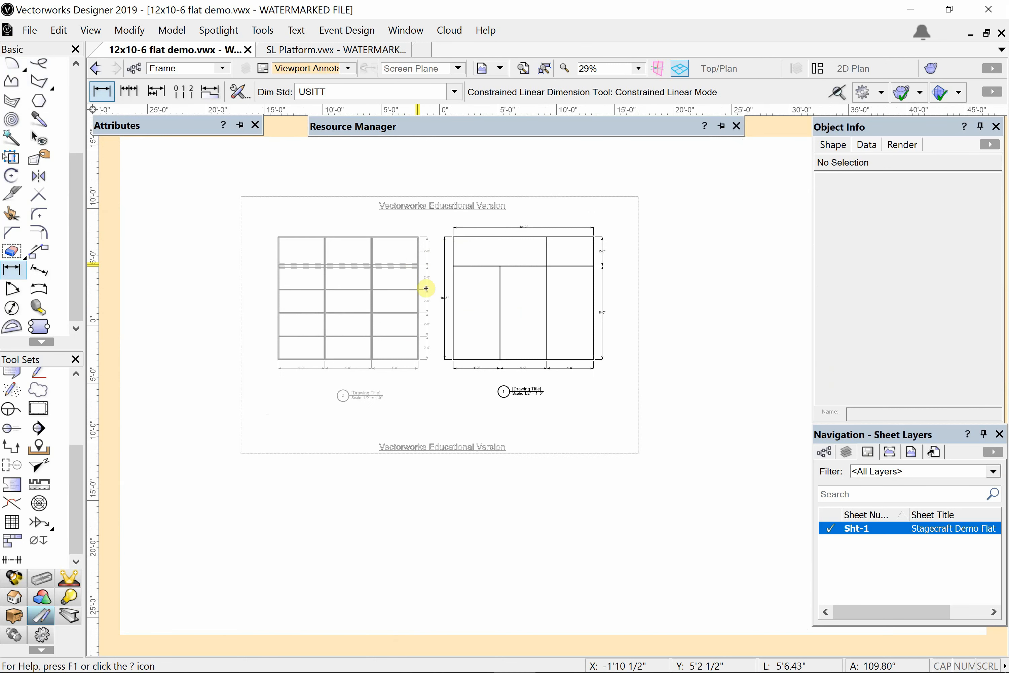
pyautogui.press('x')
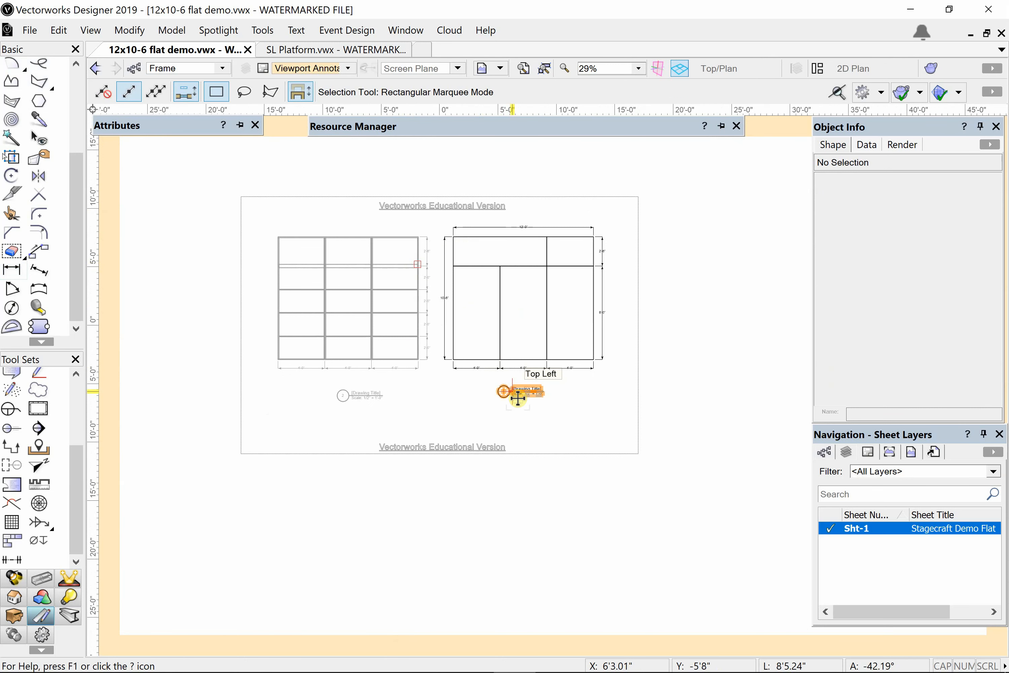
pyautogui.click(518, 394)
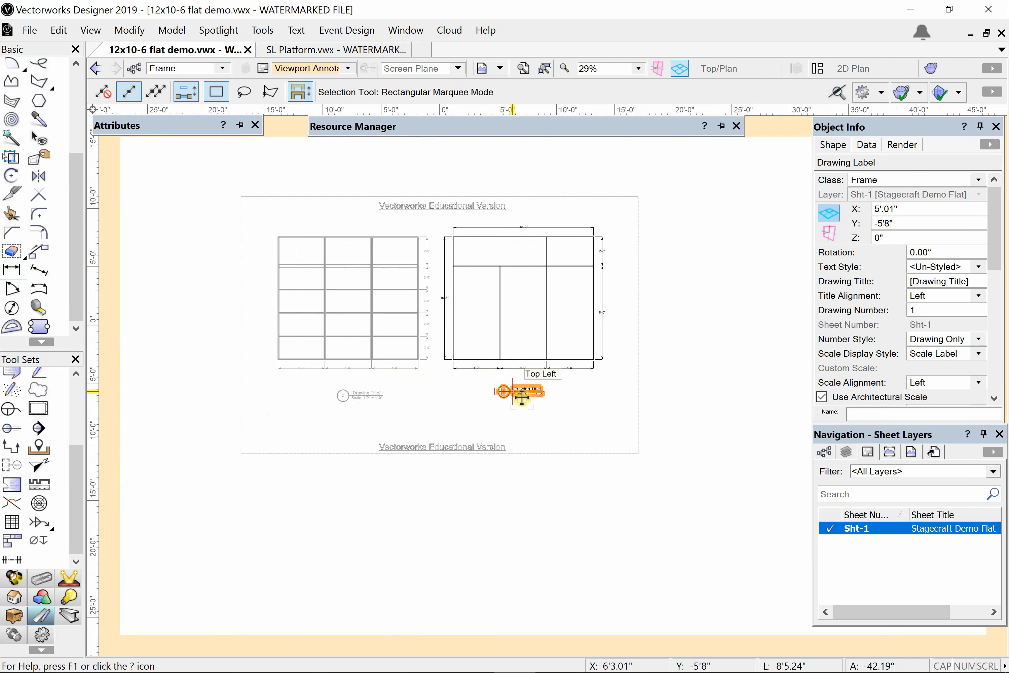
pyautogui.press('Delete')
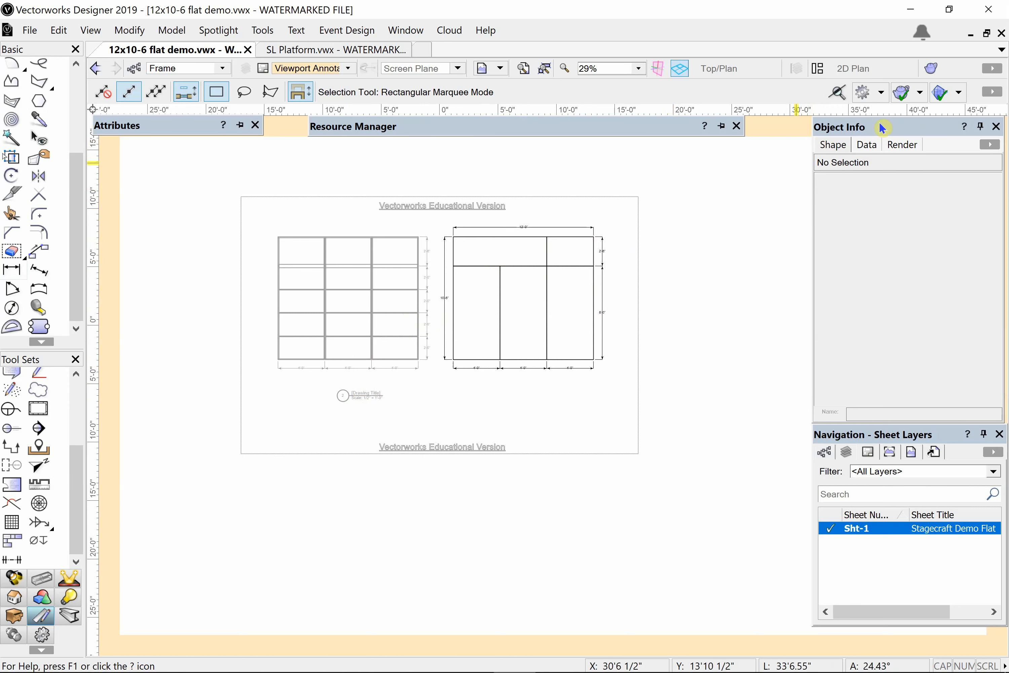
# - Move the Object Info palette clear of the exit control and leave viewport annotation editing
pyautogui.moveTo(895, 135)
pyautogui.mouseDown()
pyautogui.moveTo(882, 153)
pyautogui.moveTo(883, 218)
pyautogui.moveTo(852, 214)
pyautogui.moveTo(894, 217)
pyautogui.moveTo(875, 219)
pyautogui.moveTo(886, 214)
pyautogui.mouseUp()
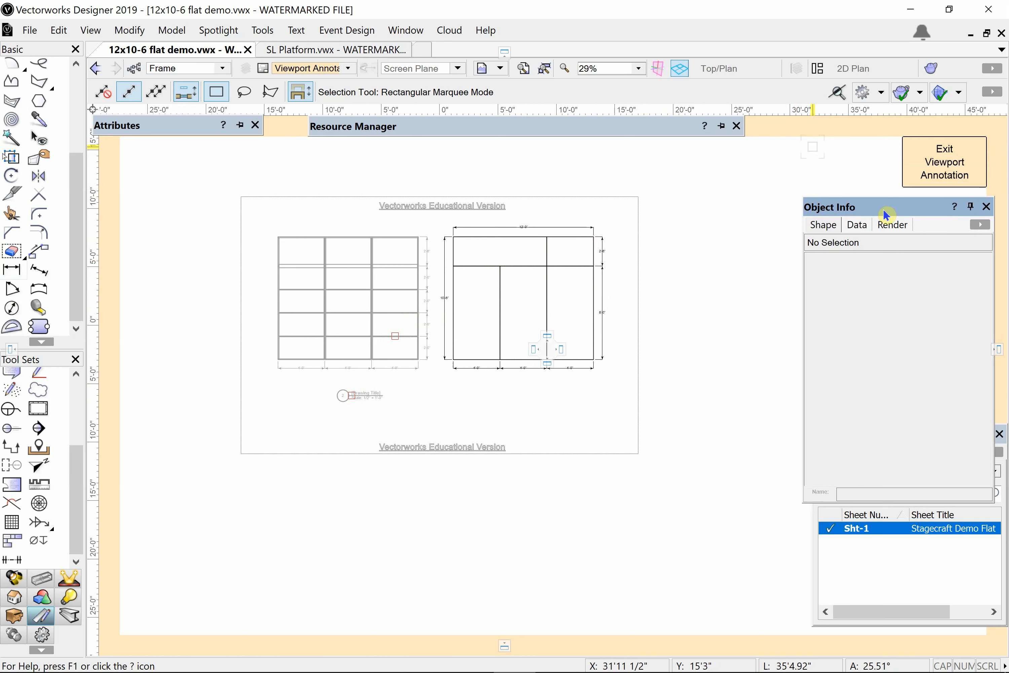
pyautogui.moveTo(886, 214); pyautogui.dragTo(876, 237)
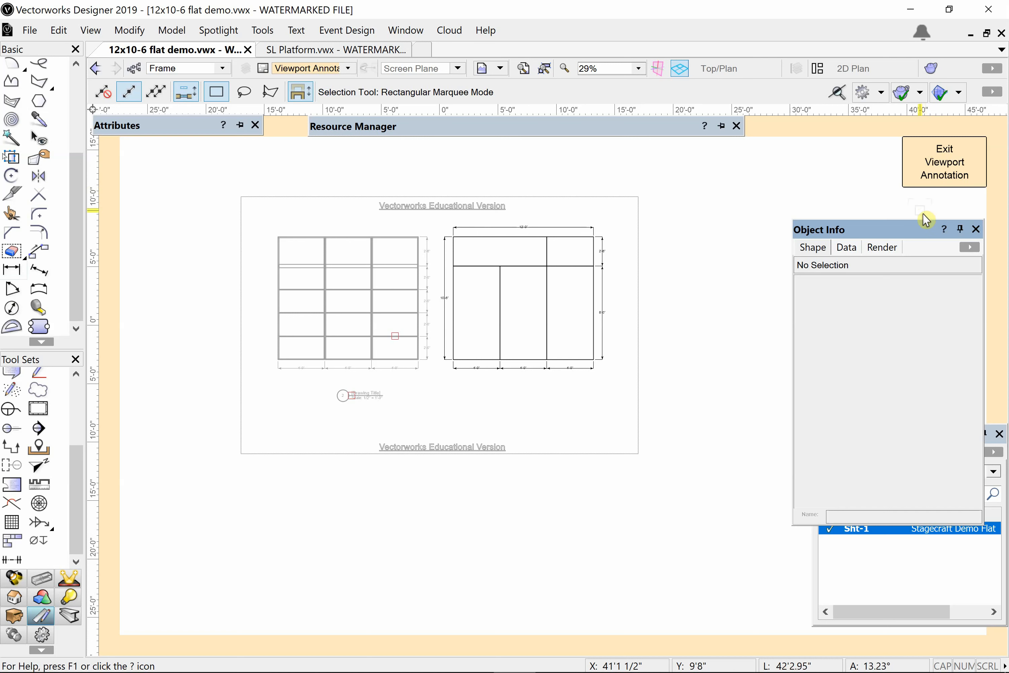
pyautogui.click(943, 168)
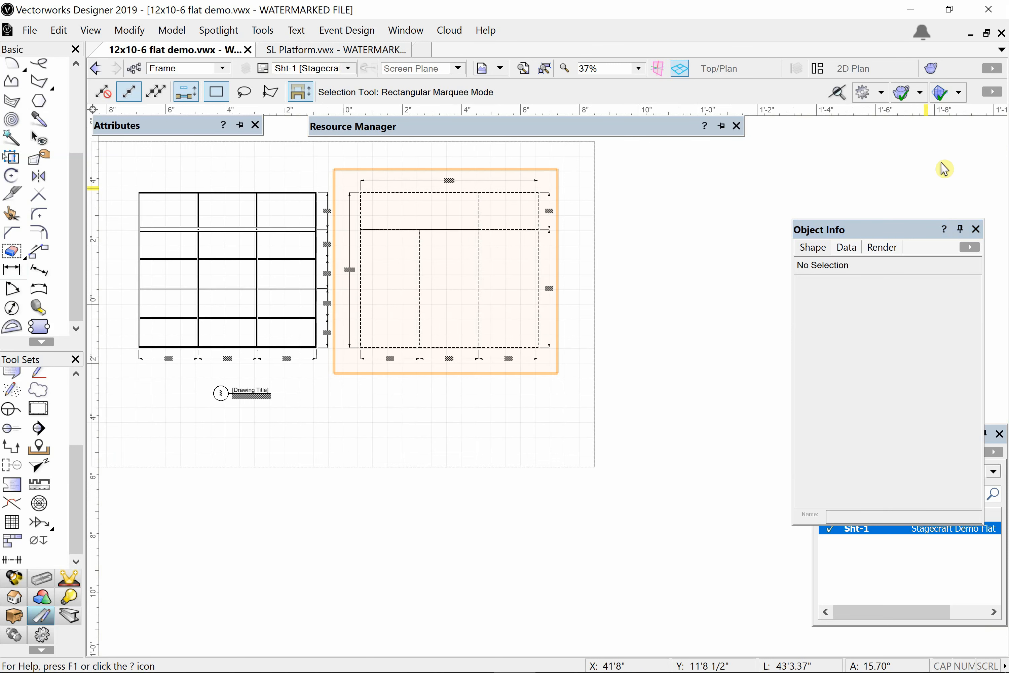
# - Enter the Frame Plan viewport's annotations and move its drawing label to the sheet's lower-right corner, at about X 10'8 1/2", Y -8'6"
pyautogui.click(244, 238)
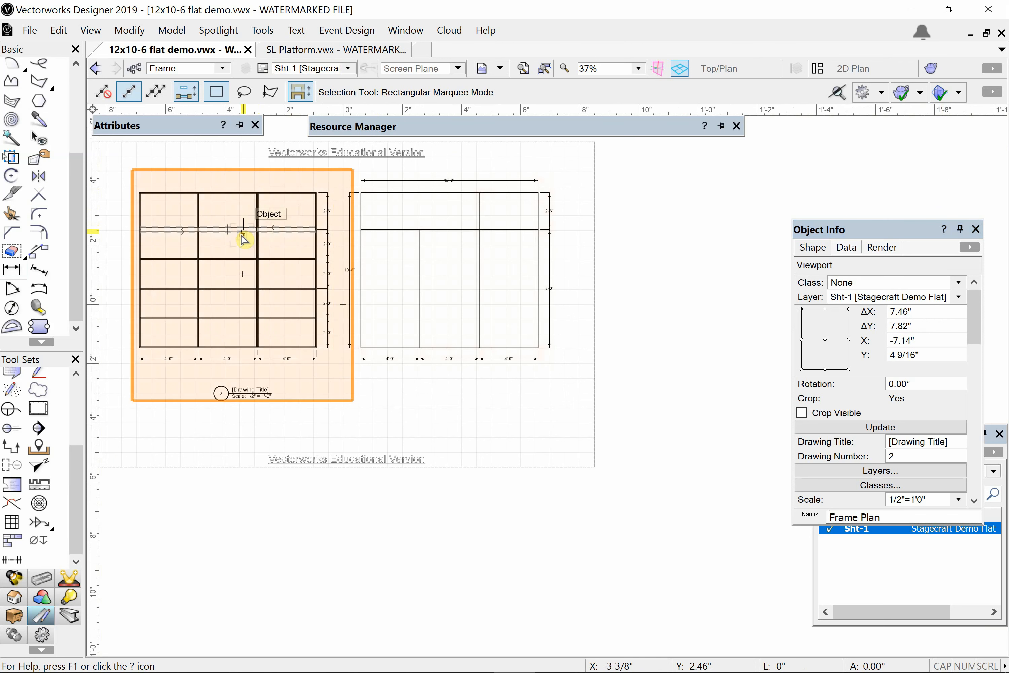
pyautogui.doubleClick(244, 238)
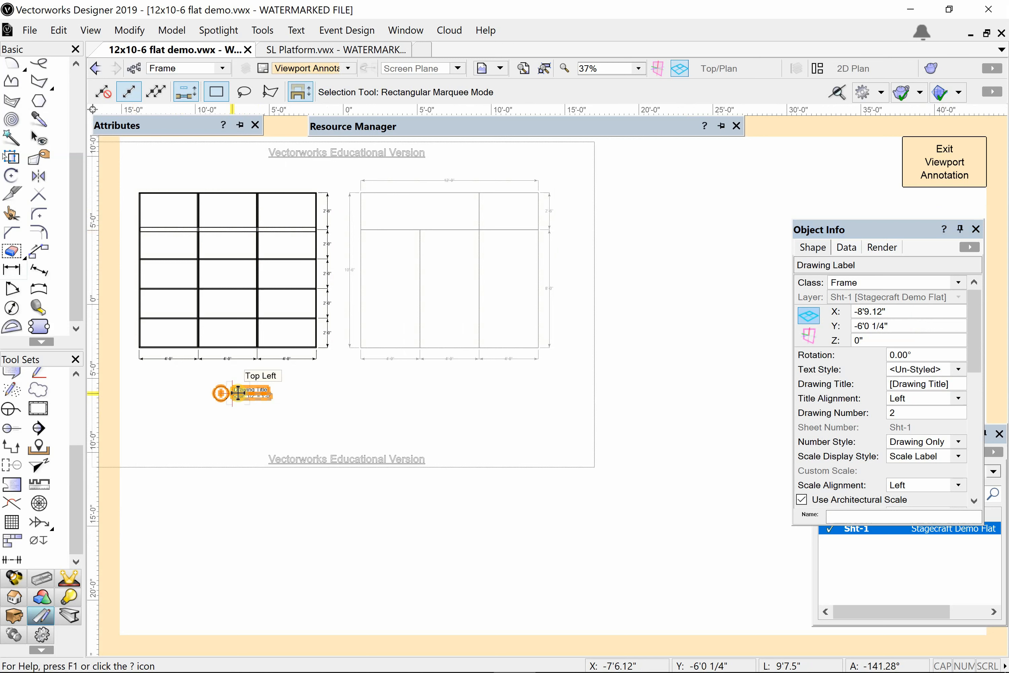
pyautogui.moveTo(186, 262); pyautogui.dragTo(281, 303, button='middle')
pyautogui.moveTo(322, 440)
pyautogui.mouseDown()
pyautogui.moveTo(495, 419)
pyautogui.moveTo(602, 474)
pyautogui.mouseUp()
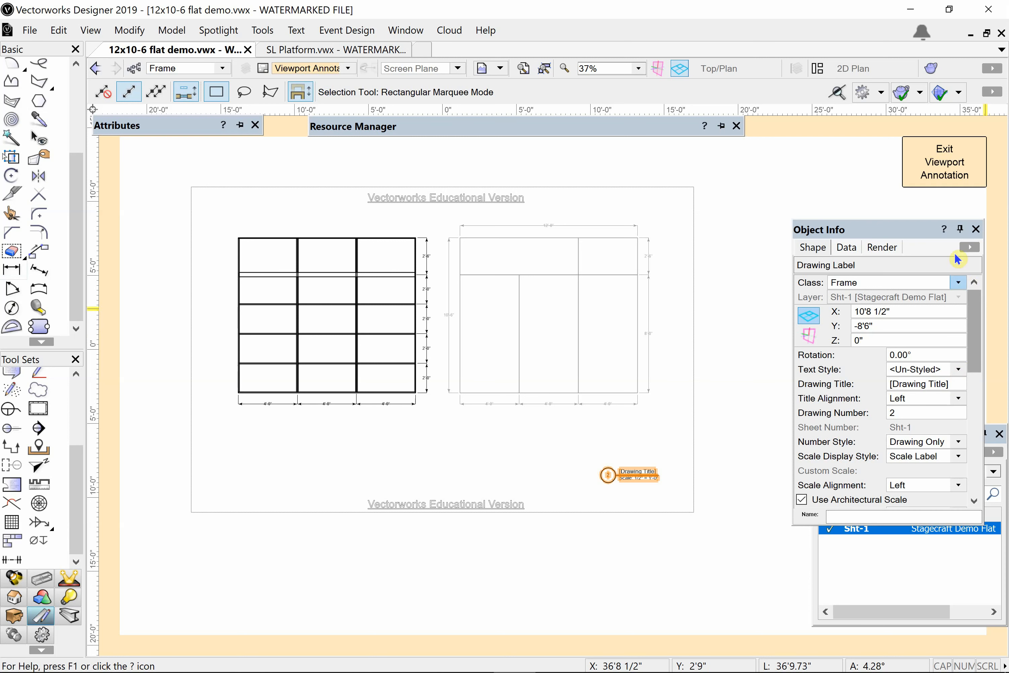
# - Shift the Object Info palette aside and set the drawing label's title to "Stagecraft Demo Flat"
pyautogui.moveTo(900, 236); pyautogui.dragTo(919, 212)
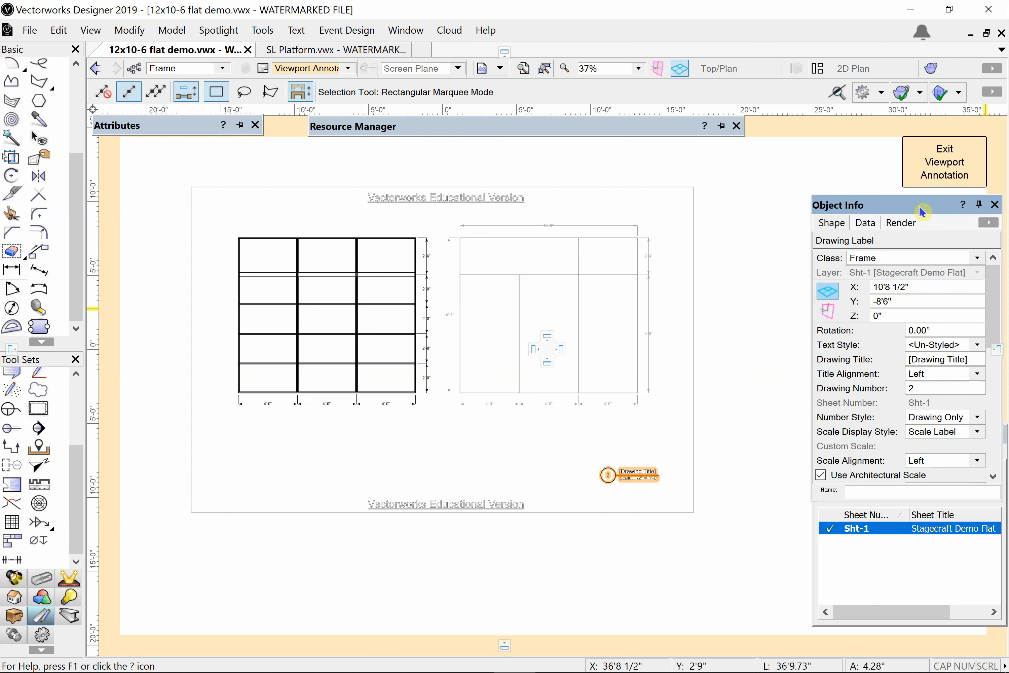
pyautogui.moveTo(994, 292); pyautogui.dragTo(994, 305)
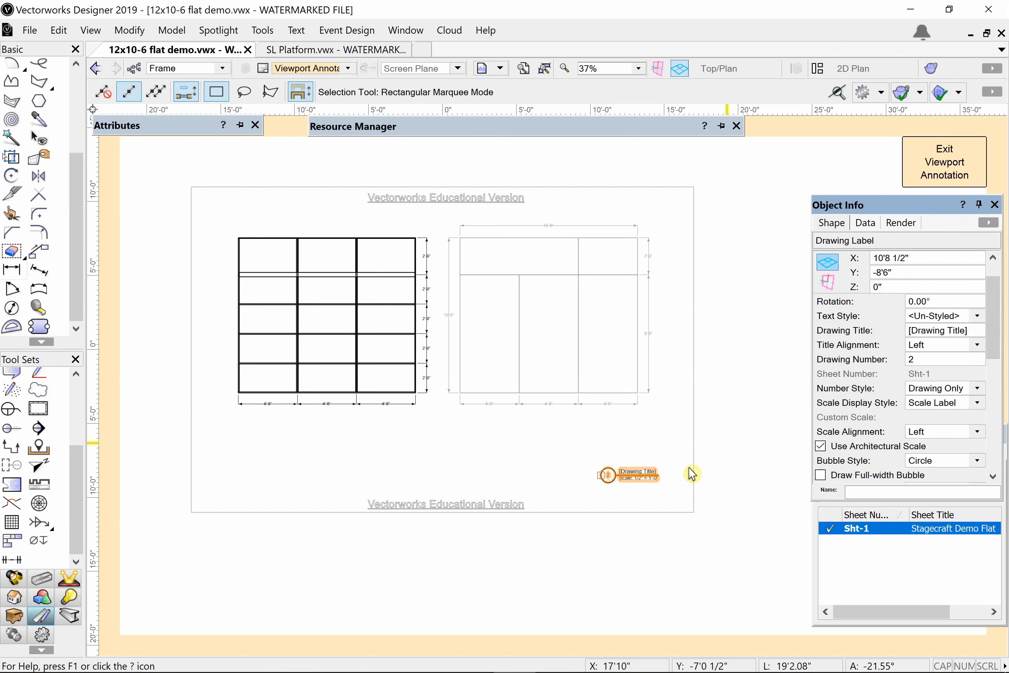
pyautogui.scroll(3, 651, 499)
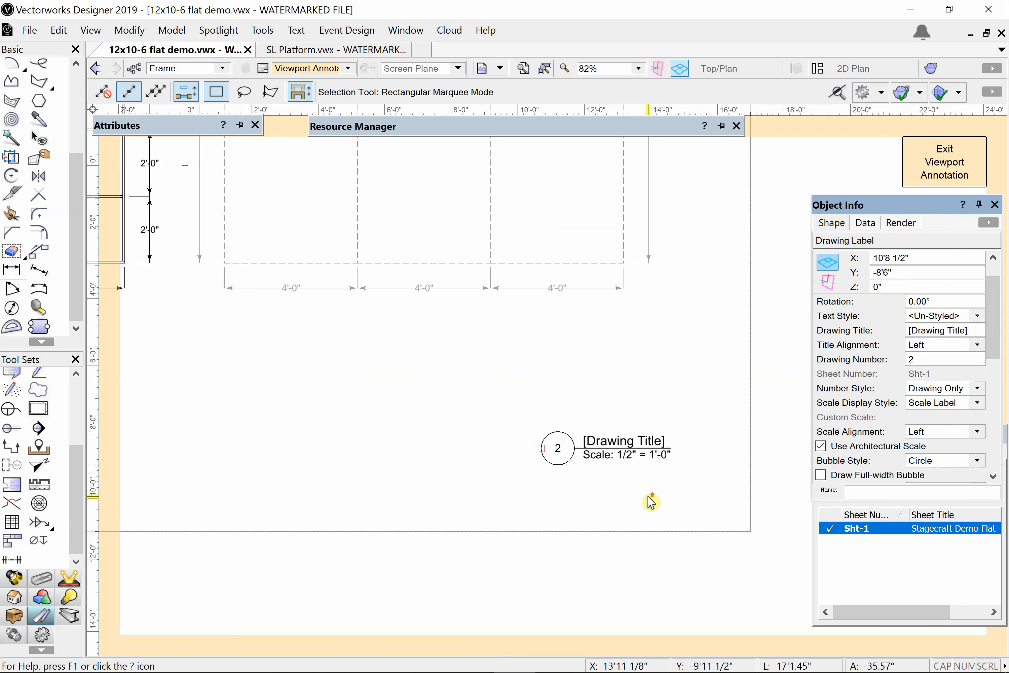
pyautogui.click(959, 330)
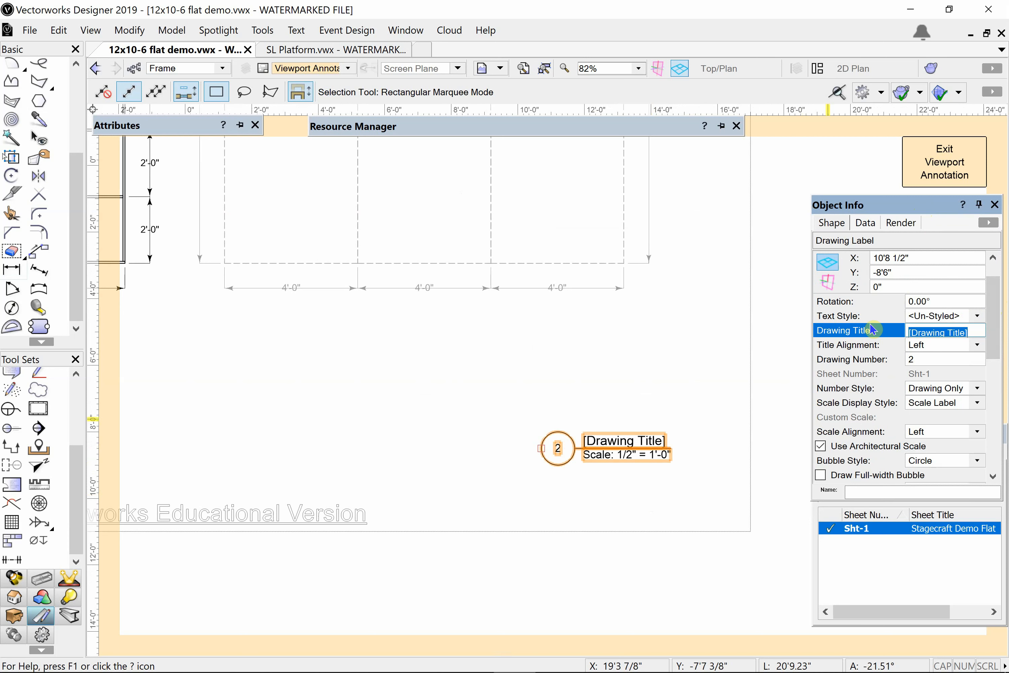
pyautogui.write('Stagecraft')
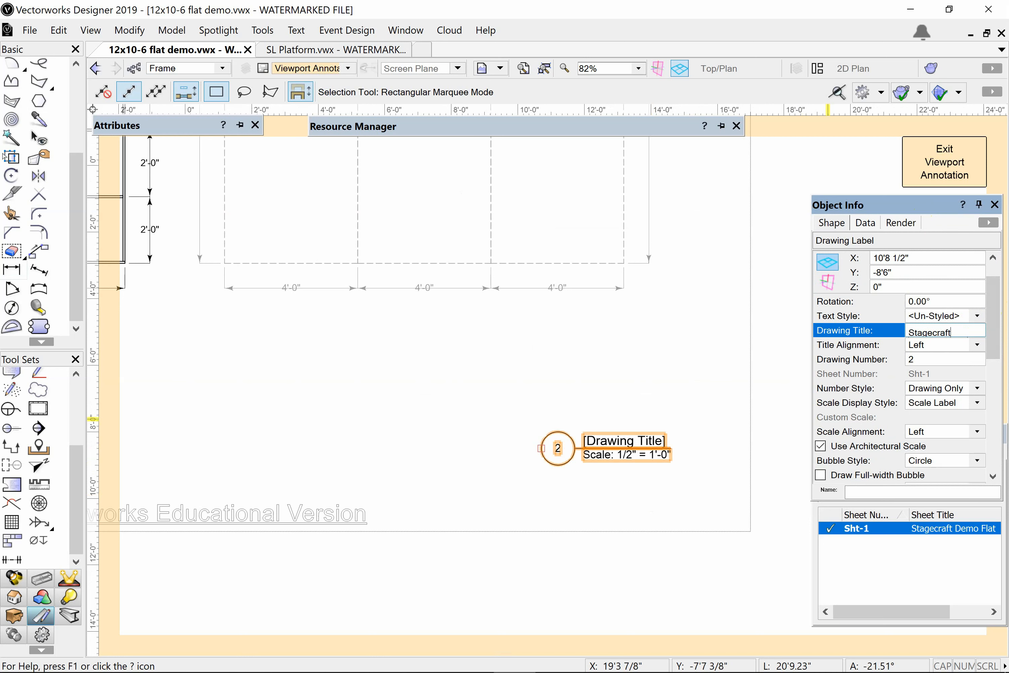
pyautogui.write('Flat')
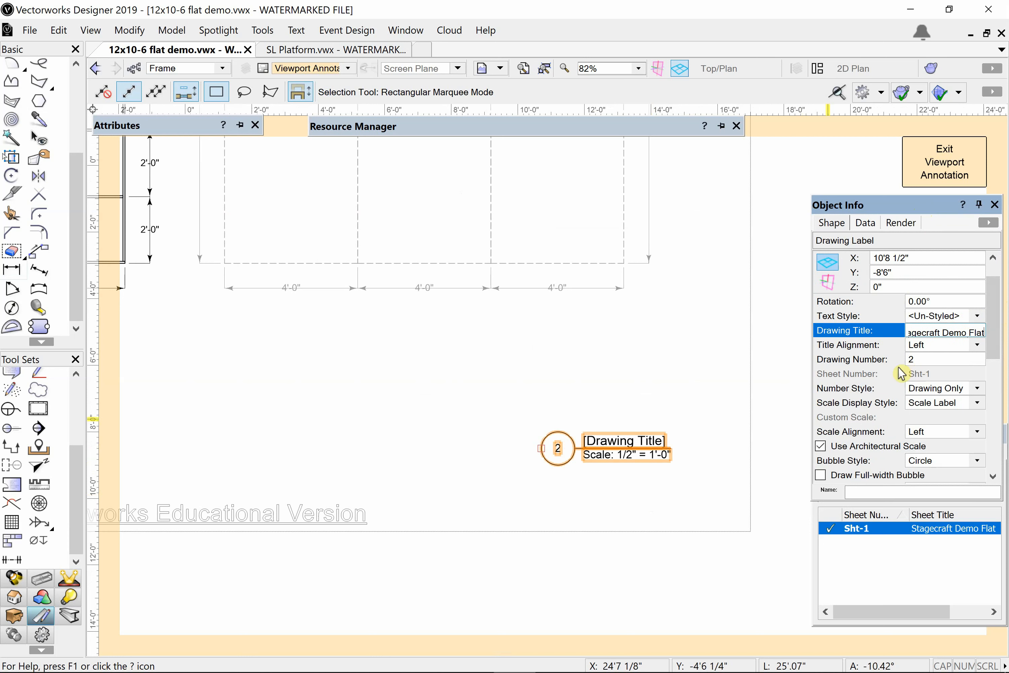
# - Set the drawing label's drawing number to SC
pyautogui.click(924, 359)
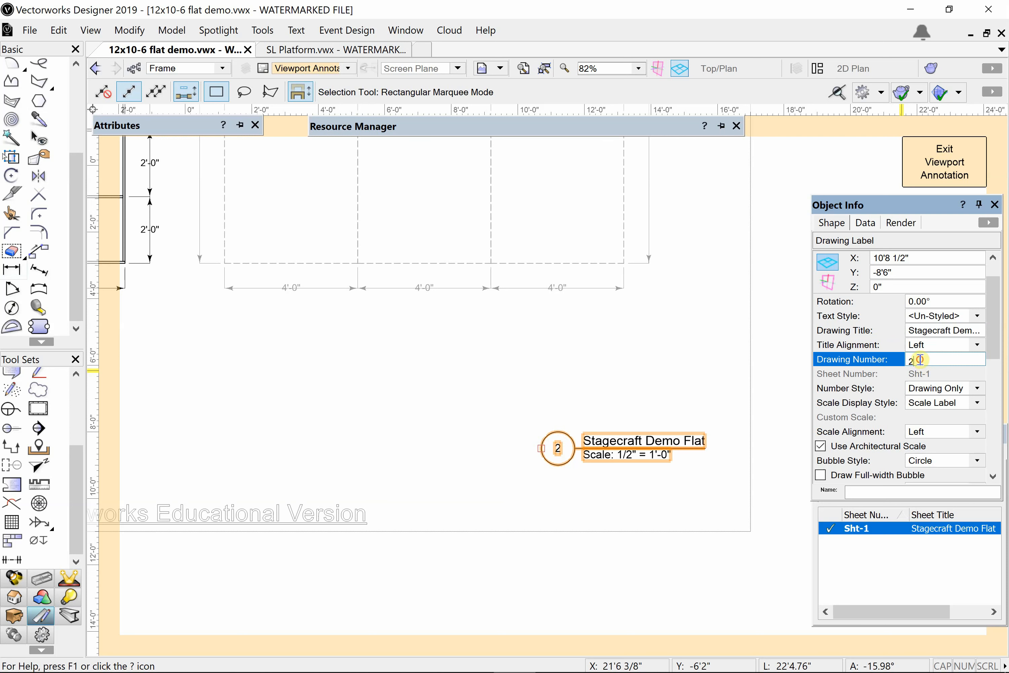
pyautogui.press('Return')
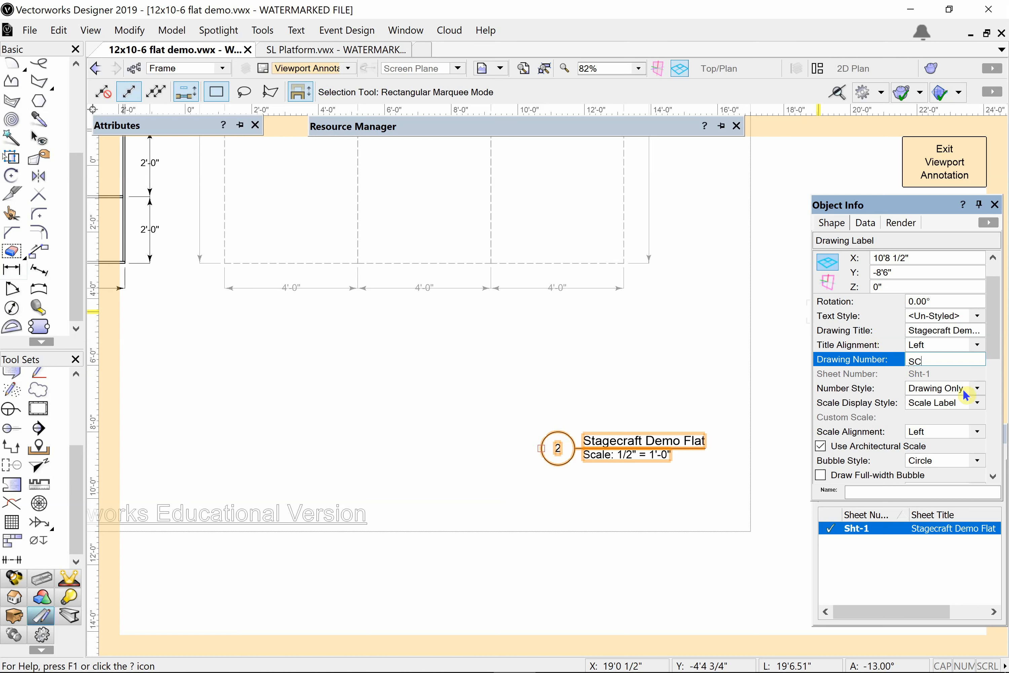
pyautogui.press('Return')
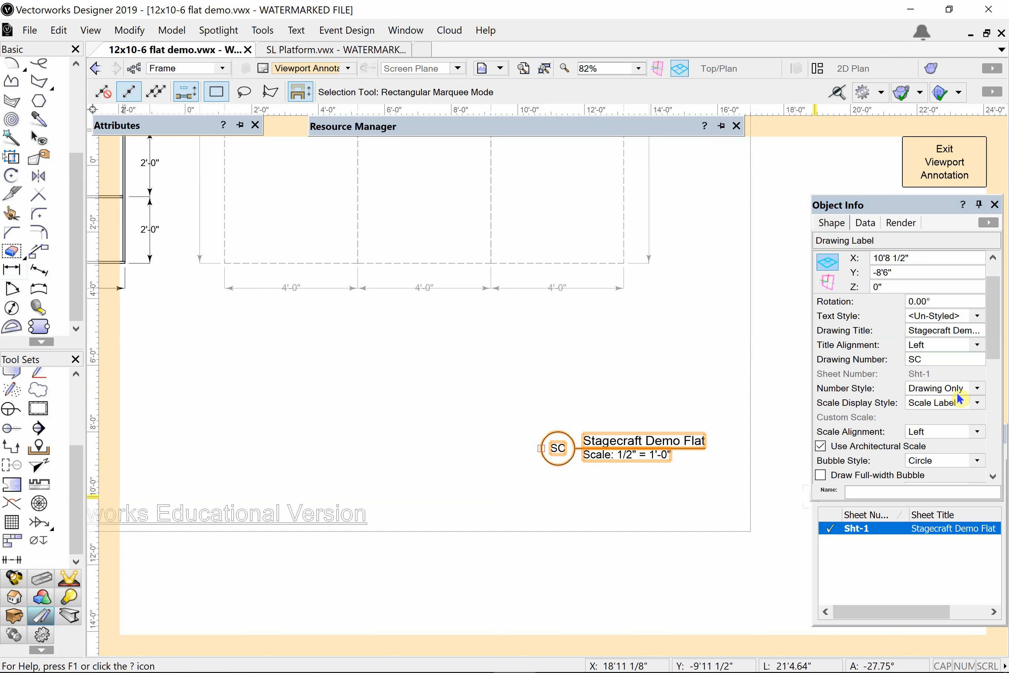
# - Try the Drawing and Sheet and None number styles on the drawing label, and return it to Drawing Only
pyautogui.moveTo(995, 311); pyautogui.dragTo(994, 333)
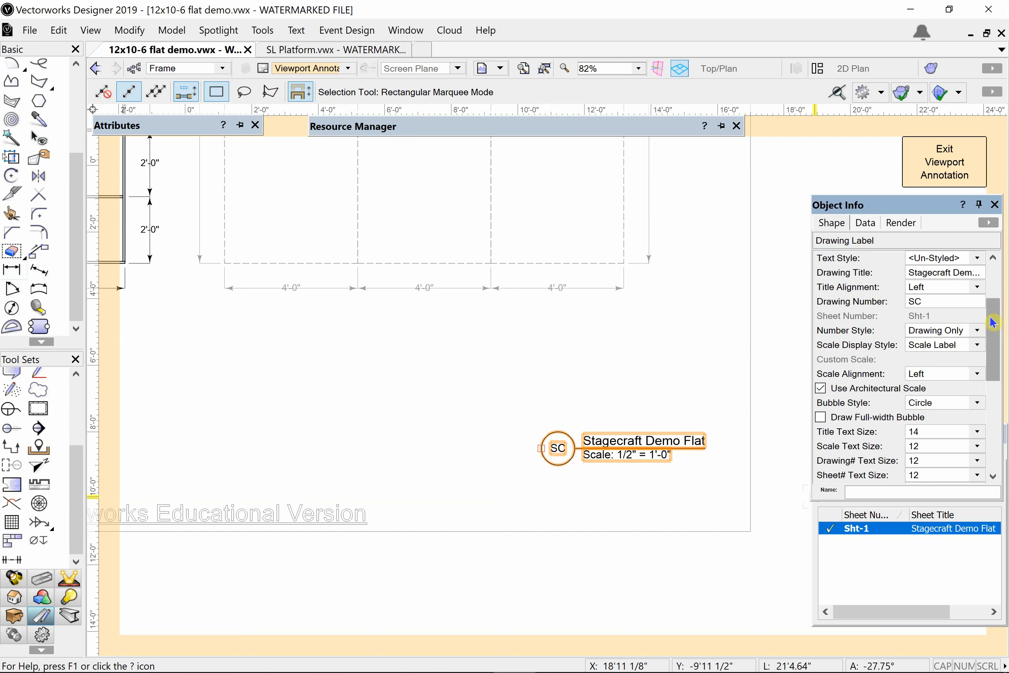
pyautogui.moveTo(989, 316)
pyautogui.mouseDown()
pyautogui.moveTo(986, 343)
pyautogui.moveTo(987, 317)
pyautogui.mouseUp()
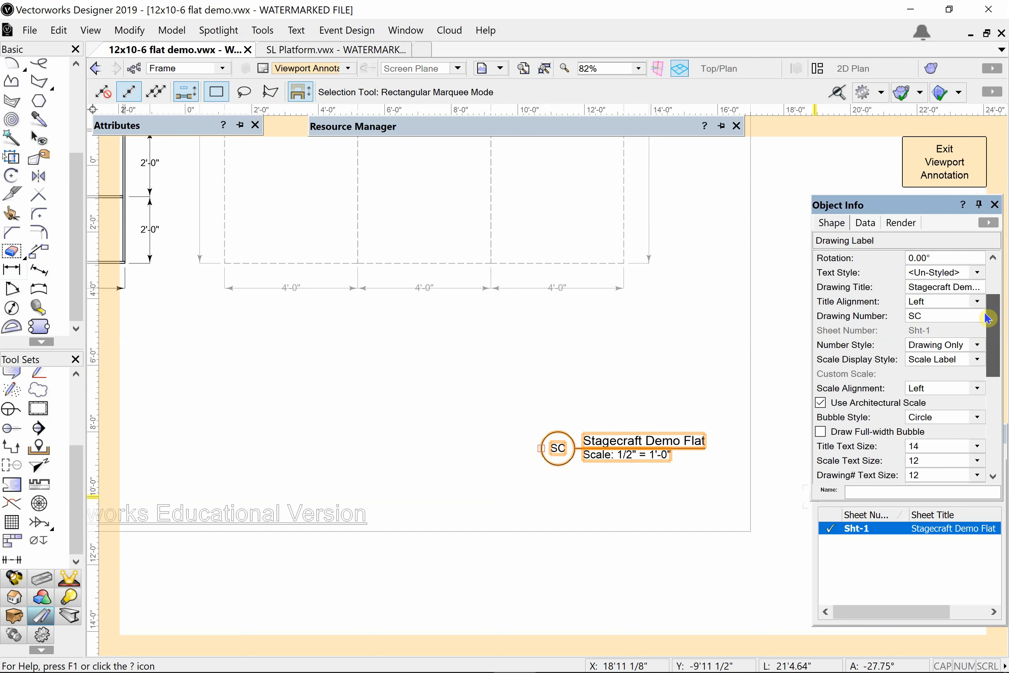
pyautogui.click(977, 360)
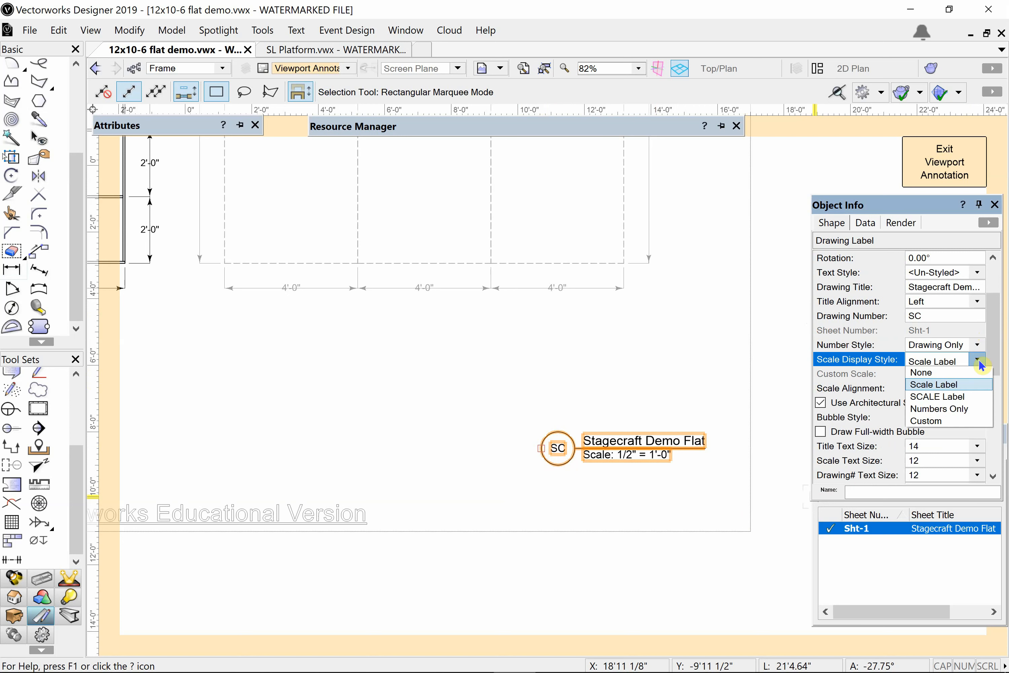
pyautogui.click(864, 346)
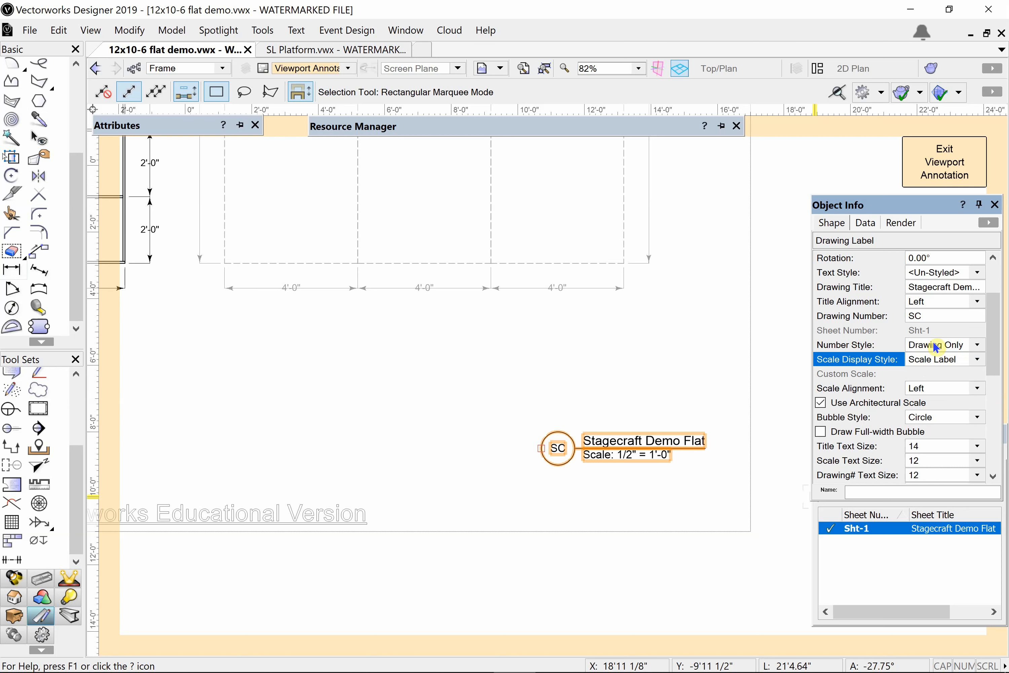
pyautogui.click(936, 346)
pyautogui.click(939, 382)
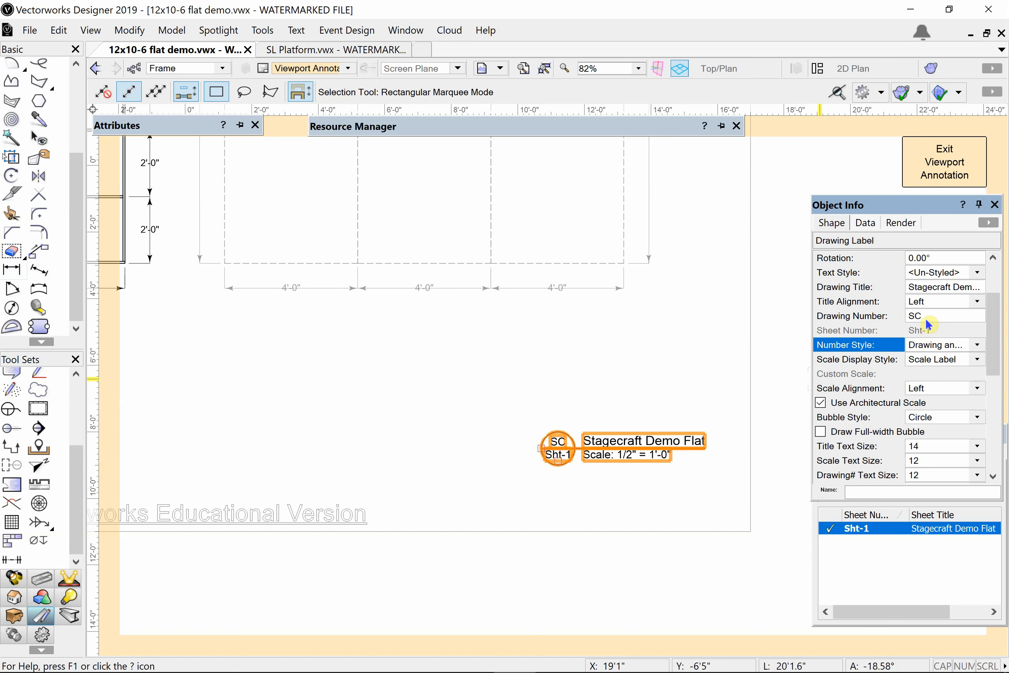
pyautogui.click(930, 347)
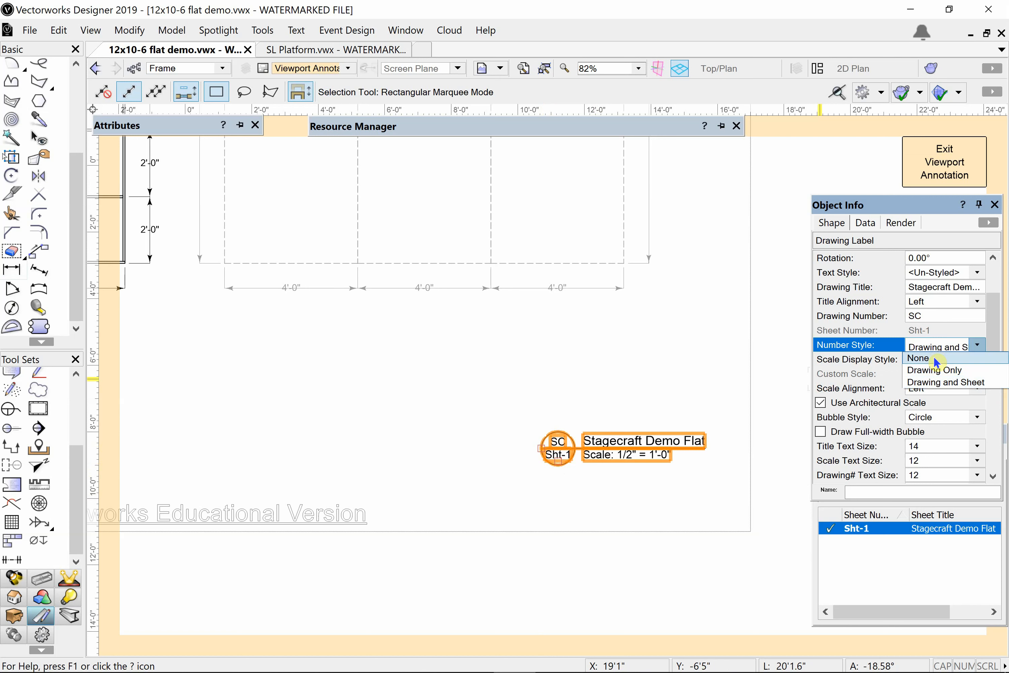
pyautogui.click(935, 363)
pyautogui.click(924, 346)
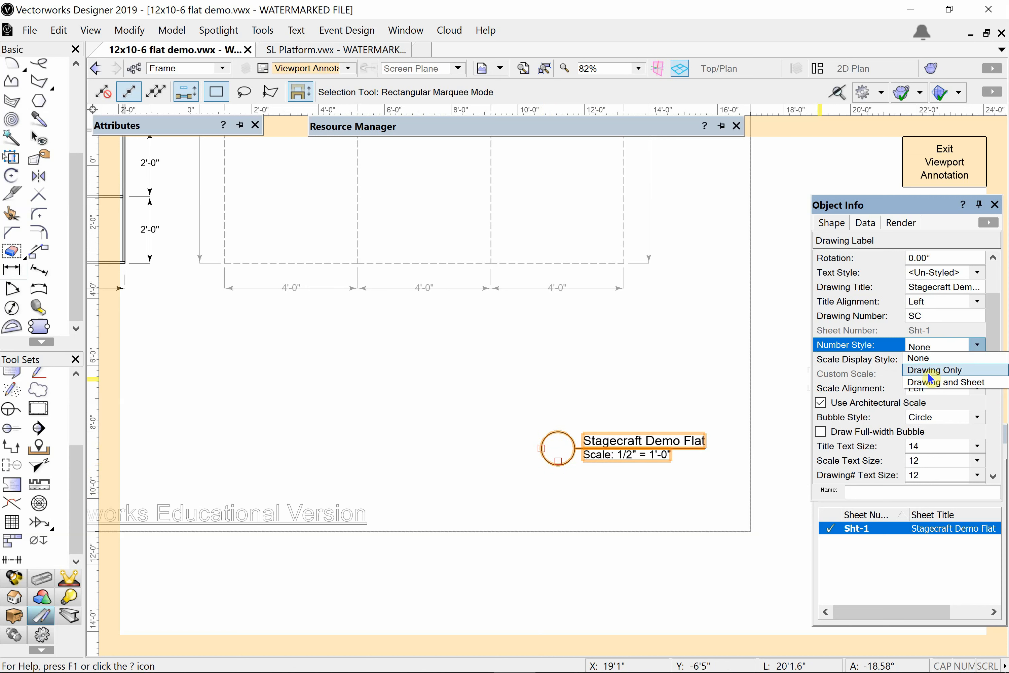
pyautogui.click(927, 369)
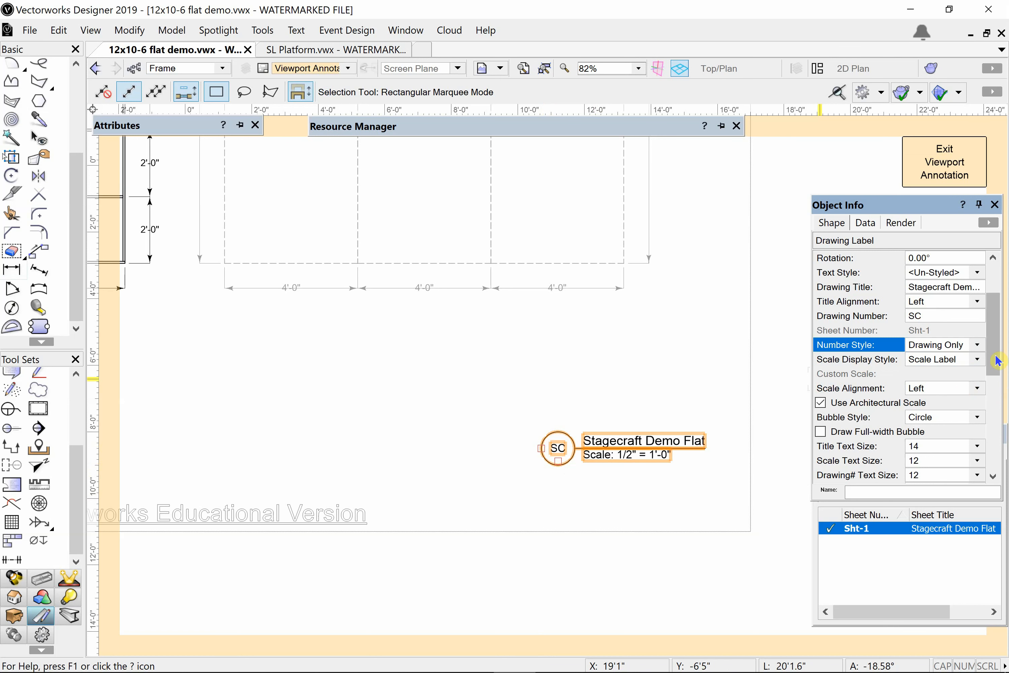
# - Try the Round Rect bubble style on the drawing label and return it to Circle
pyautogui.moveTo(992, 364); pyautogui.dragTo(989, 399)
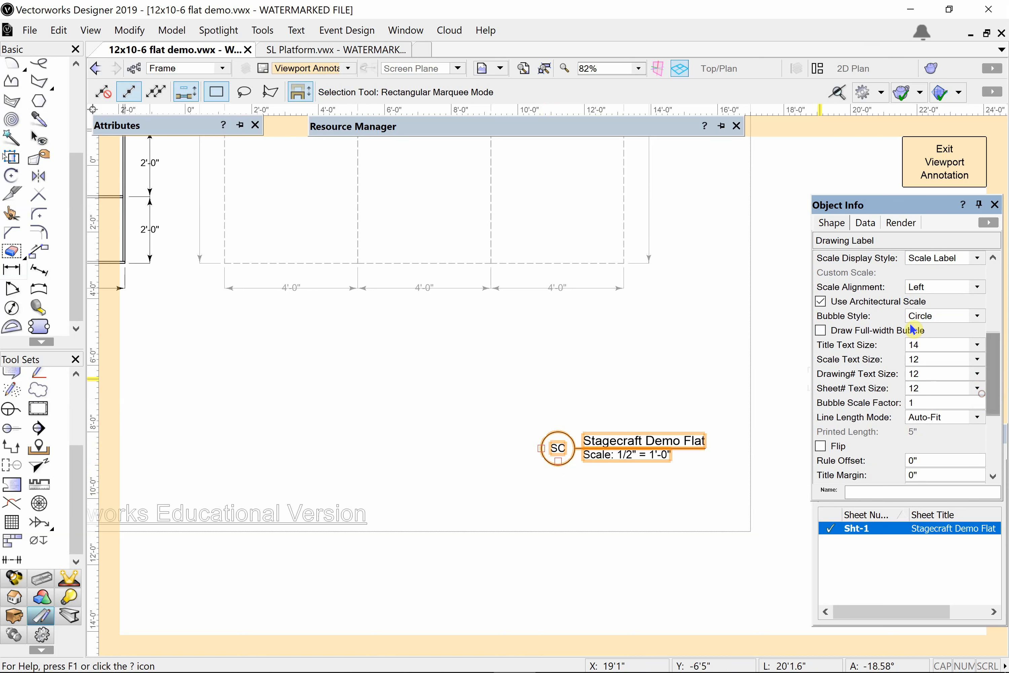
pyautogui.click(922, 320)
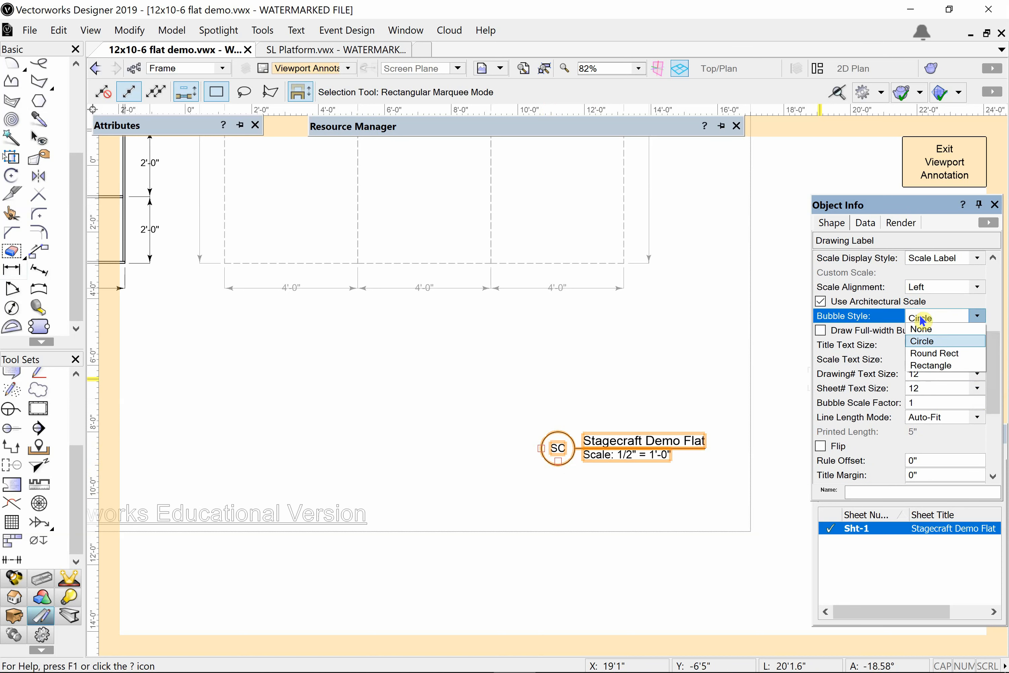
pyautogui.click(925, 354)
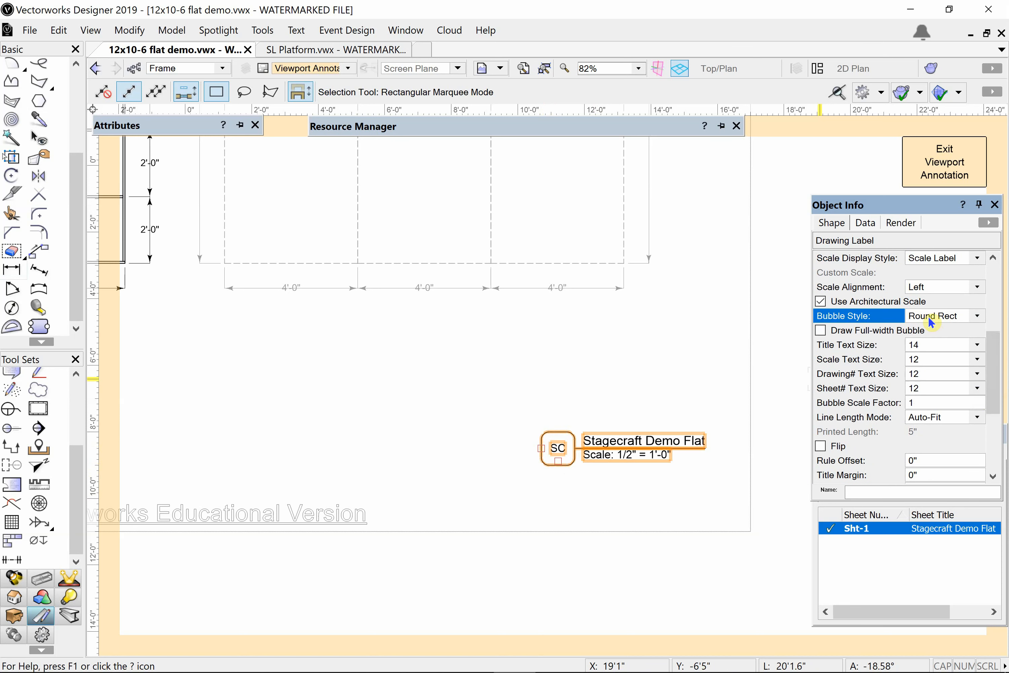
pyautogui.click(921, 321)
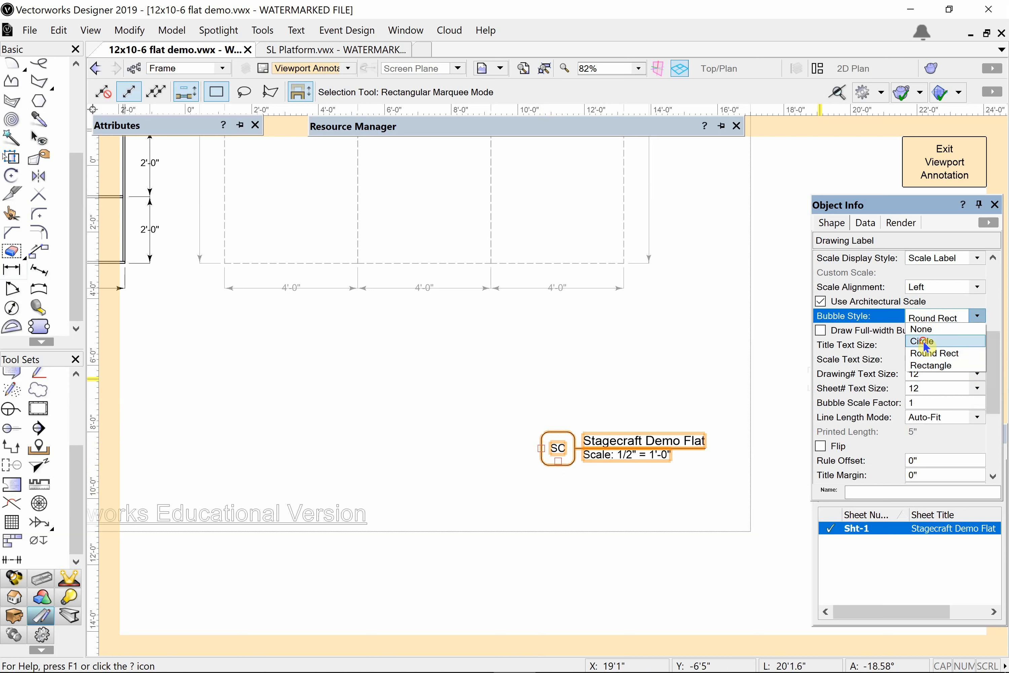
pyautogui.click(922, 342)
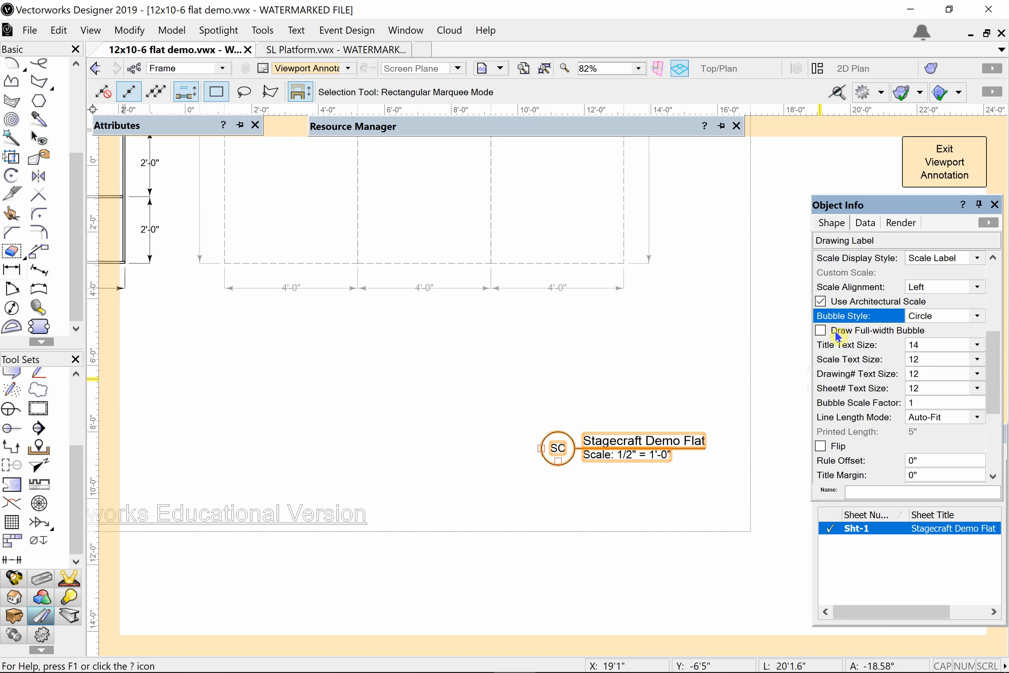
# - Draw the label with a full-width bubble and set its bubble scale factor to 1.5
pyautogui.click(820, 331)
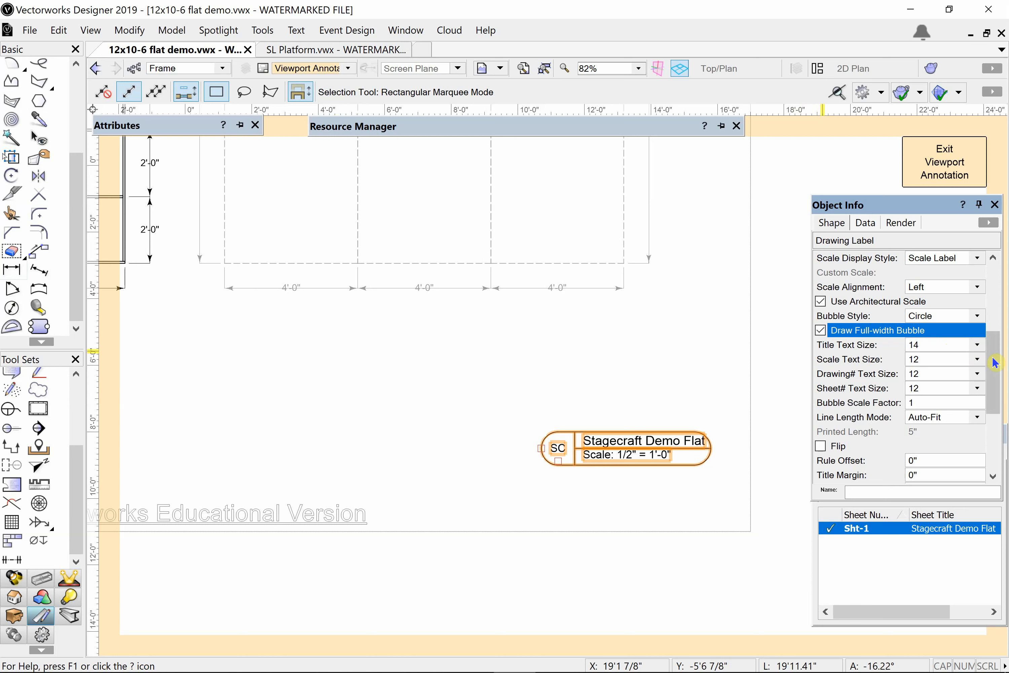
pyautogui.click(919, 401)
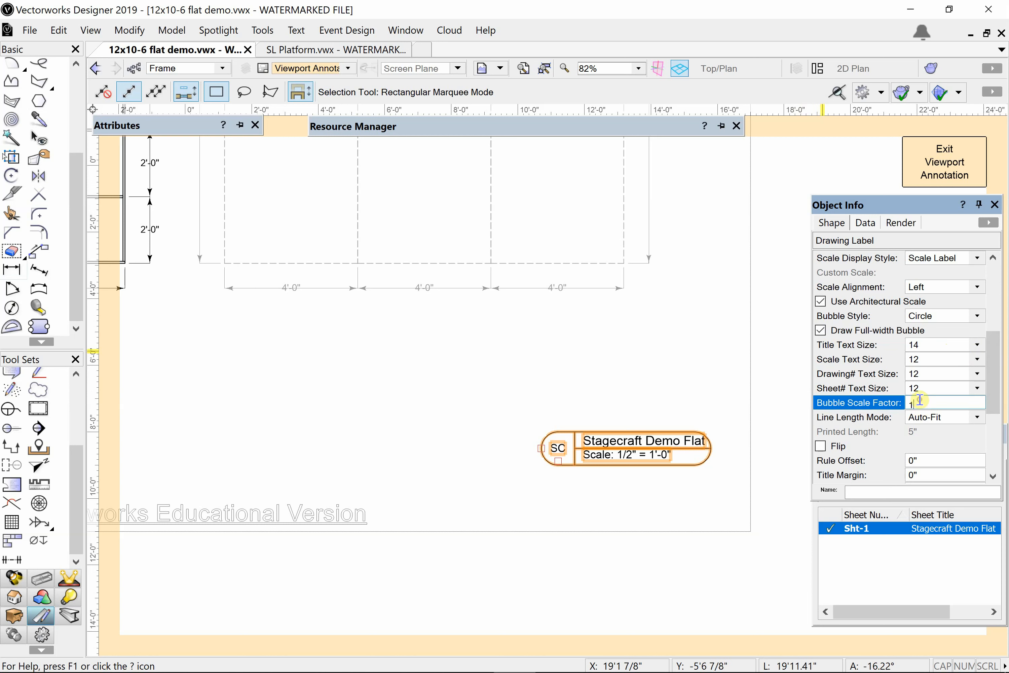
pyautogui.moveTo(929, 402); pyautogui.dragTo(897, 401)
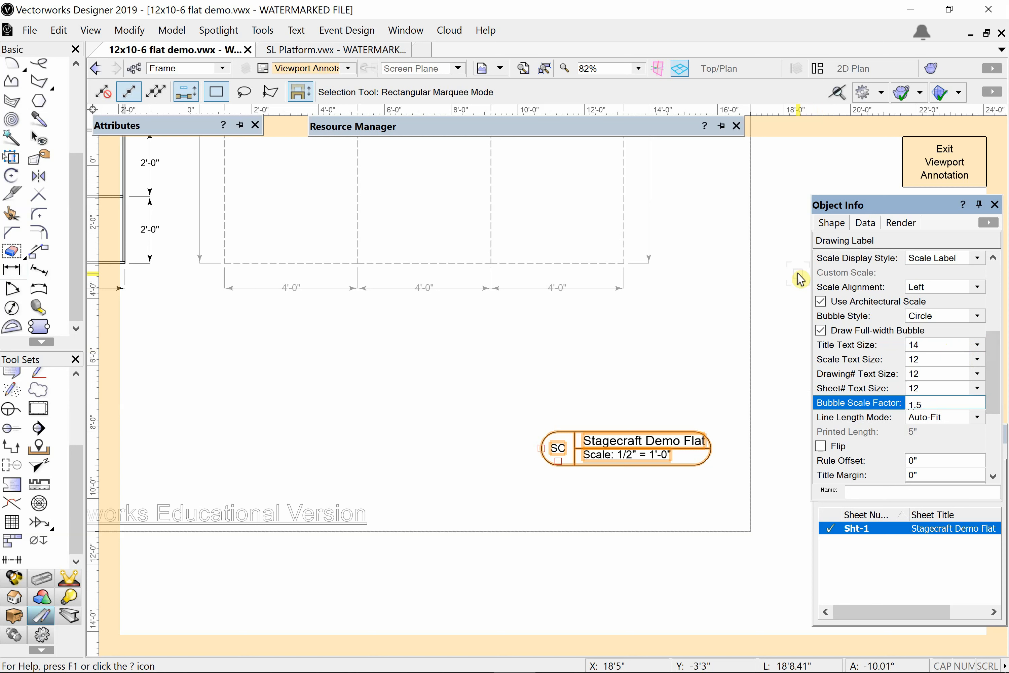
pyautogui.press('Return')
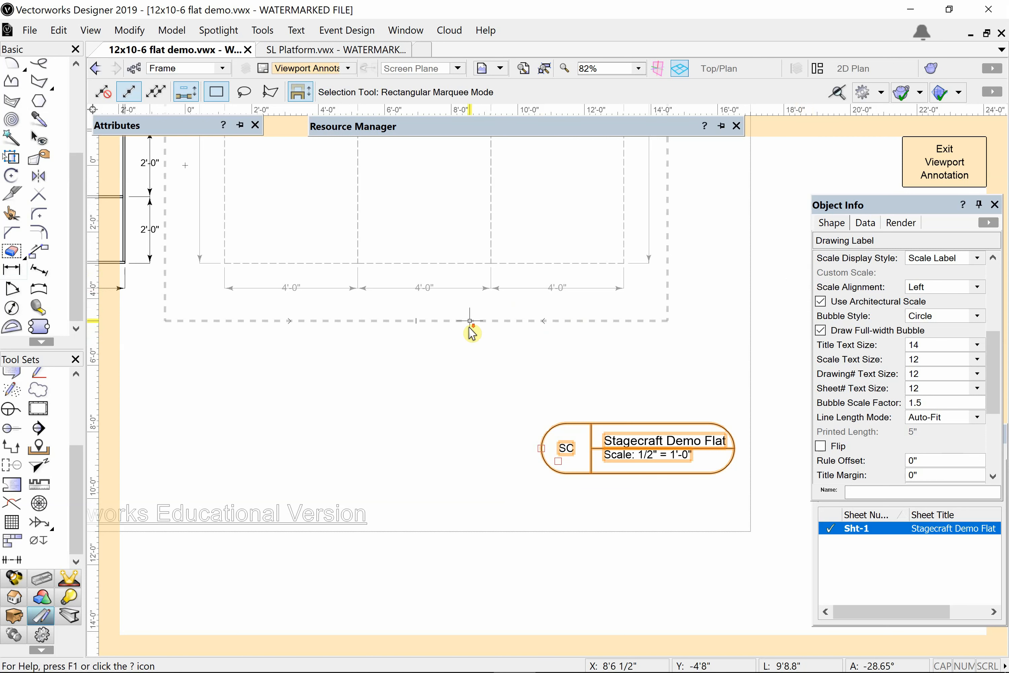
# - Move the drawing label slightly left along its horizontal line, farther inside the sheet's right border
pyautogui.scroll(-5, 471, 333)
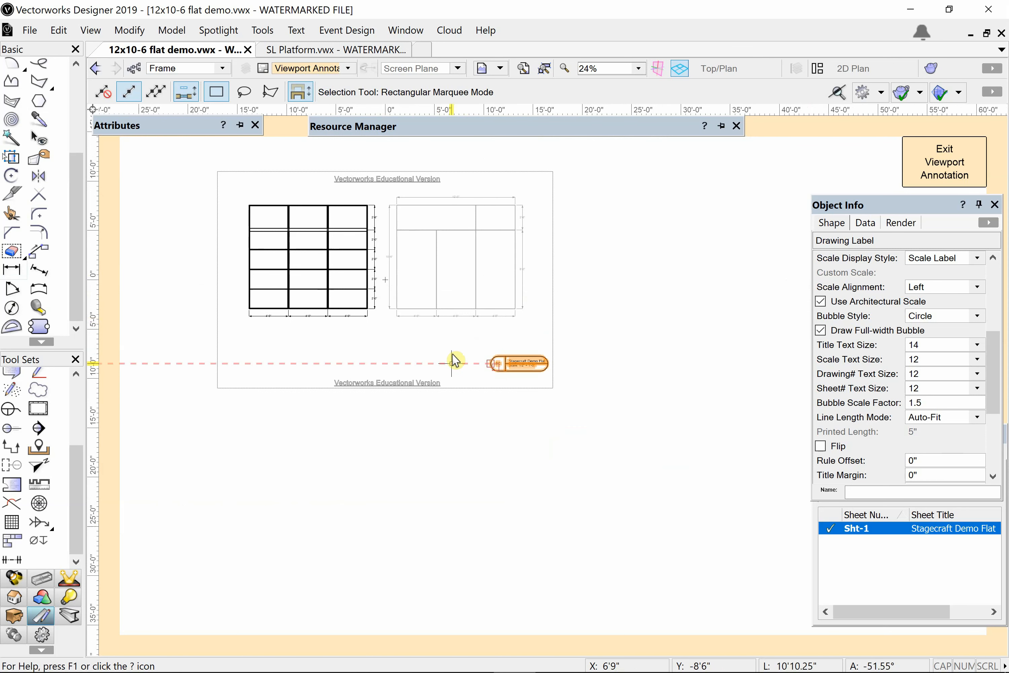
pyautogui.scroll(3, 363, 333)
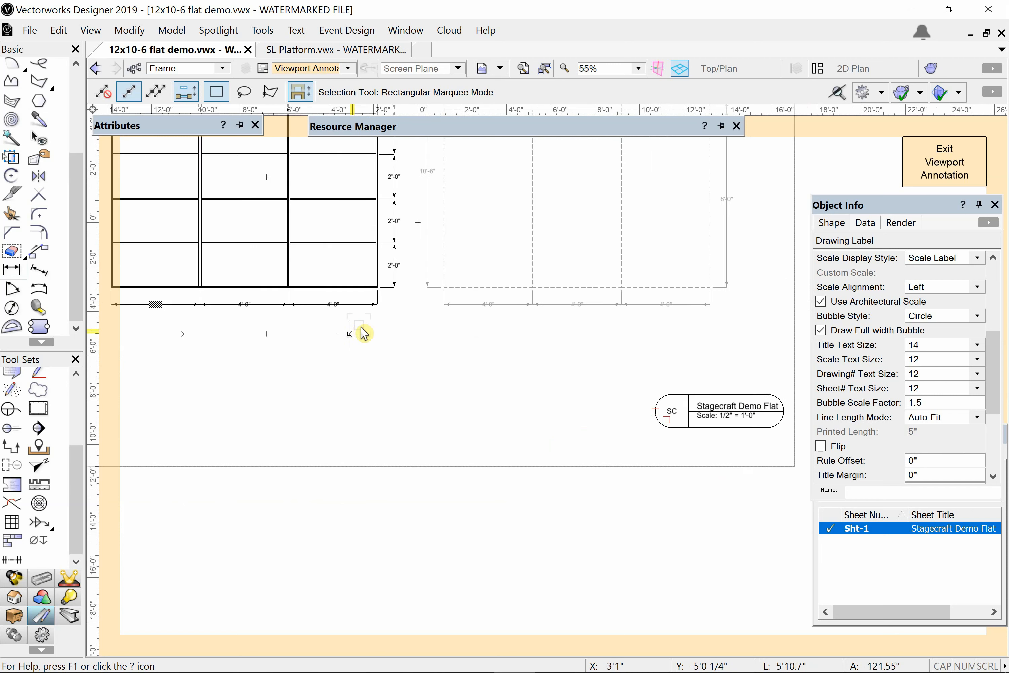
pyautogui.scroll(2, 362, 333)
pyautogui.scroll(-3, 619, 409)
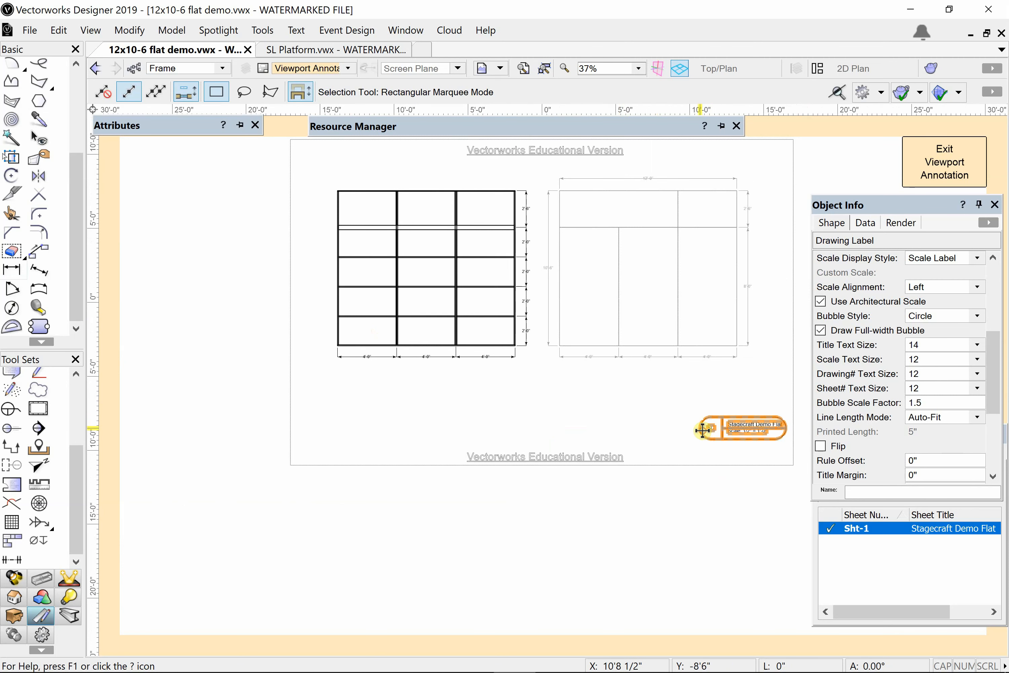
pyautogui.moveTo(702, 429); pyautogui.dragTo(680, 430)
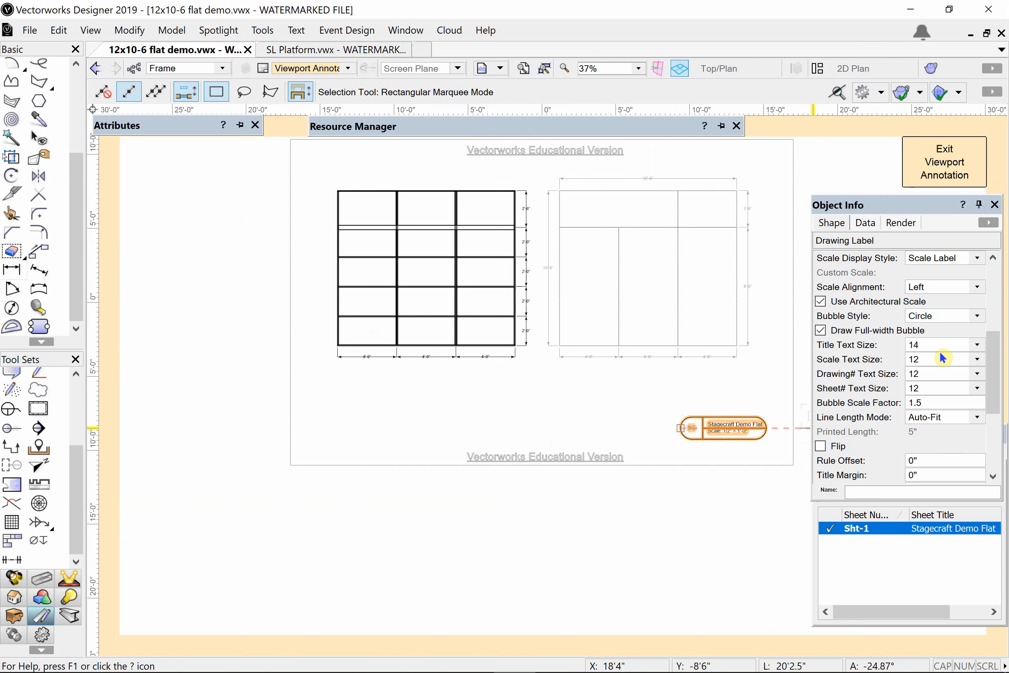
# - Set the drawing label's title text size to 20
pyautogui.scroll(4, 765, 454)
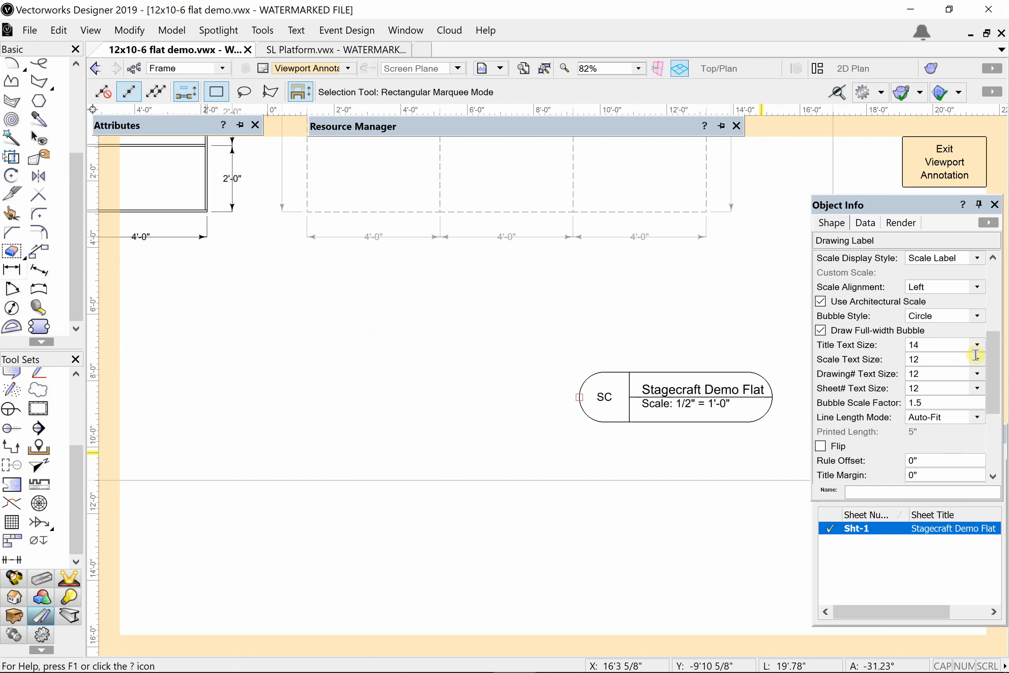
pyautogui.click(922, 342)
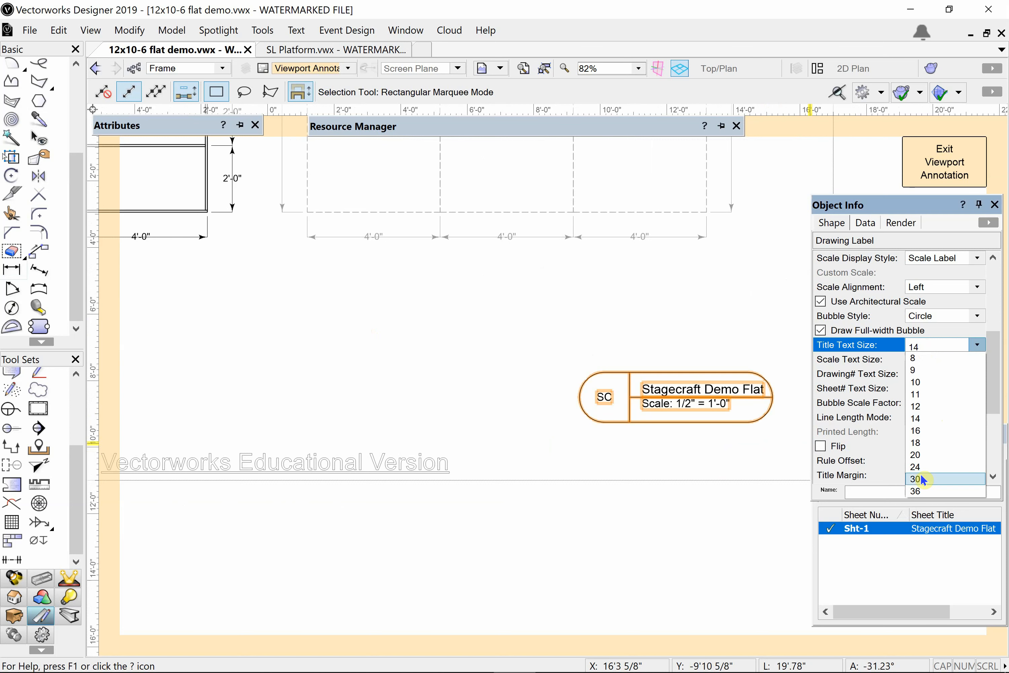
pyautogui.click(914, 450)
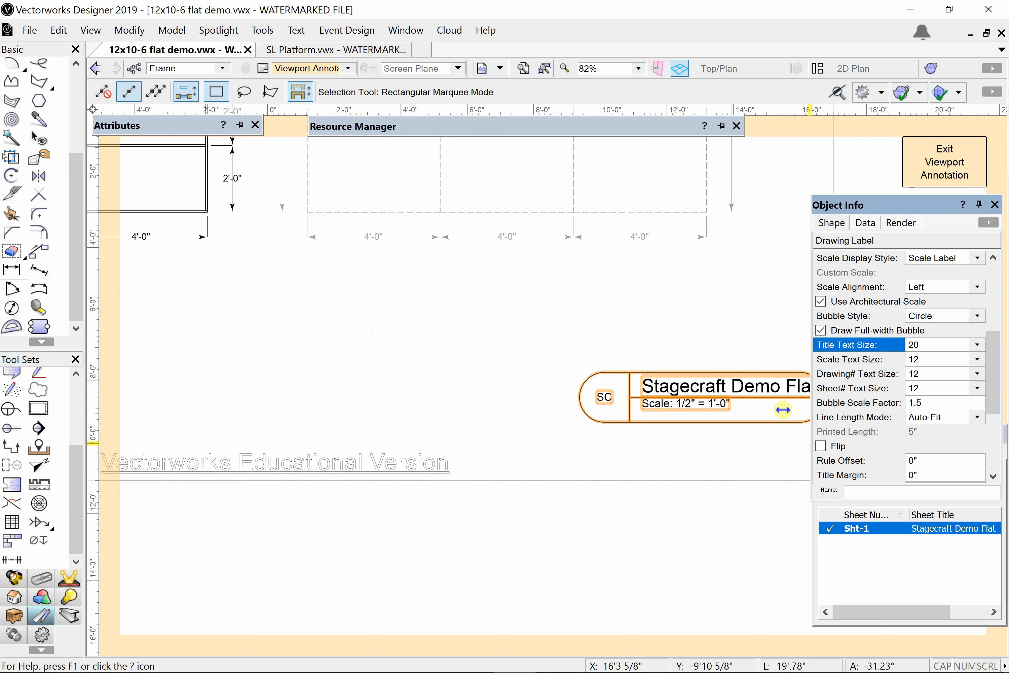
pyautogui.press('space')
pyautogui.moveTo(647, 358); pyautogui.dragTo(528, 347)
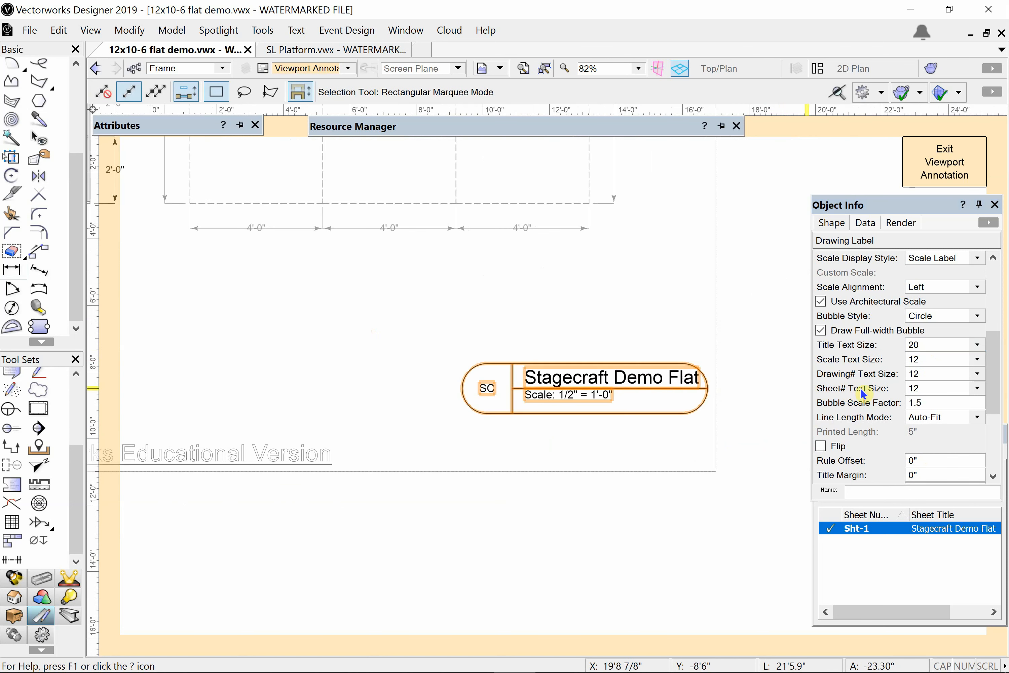
# - Set the drawing label's scale text size to 18 and its drawing number text size to 20
pyautogui.click(917, 362)
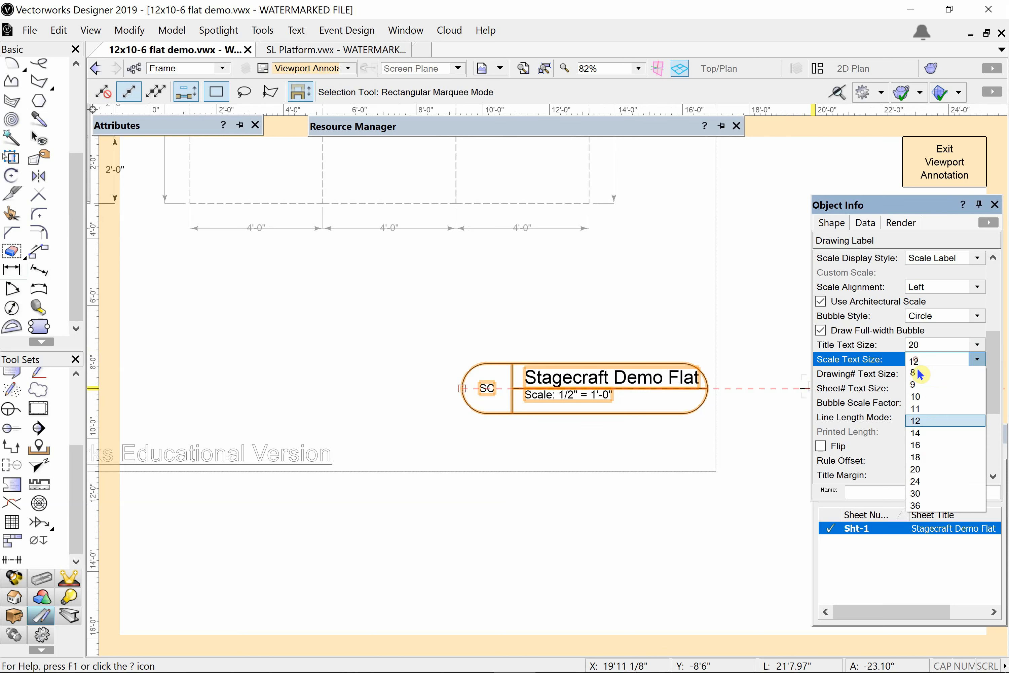
pyautogui.click(918, 457)
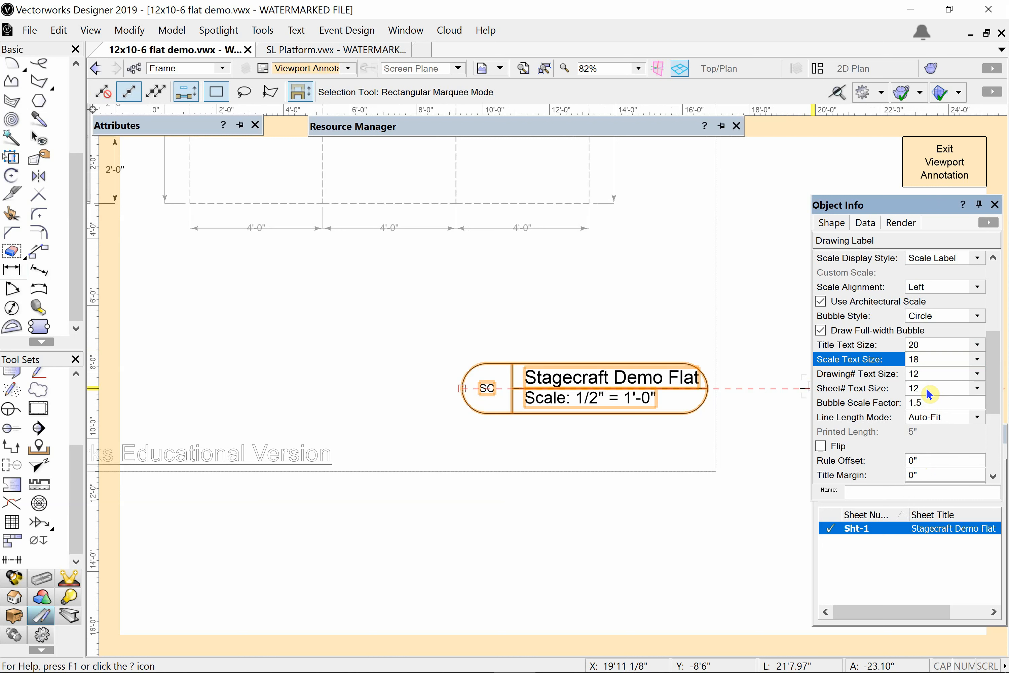
pyautogui.click(920, 374)
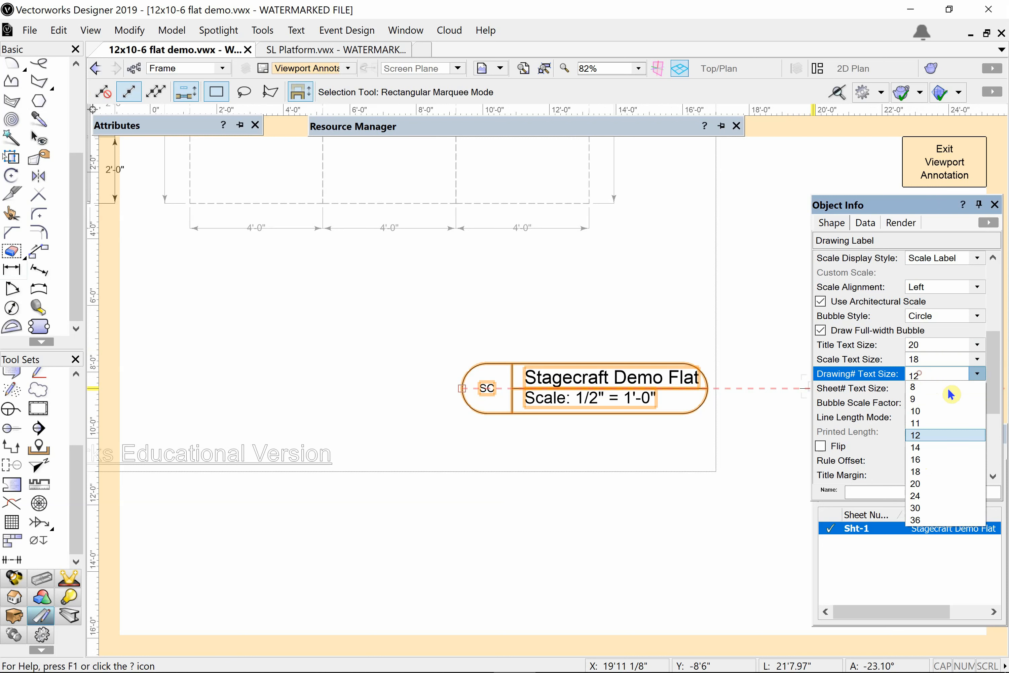
pyautogui.click(932, 484)
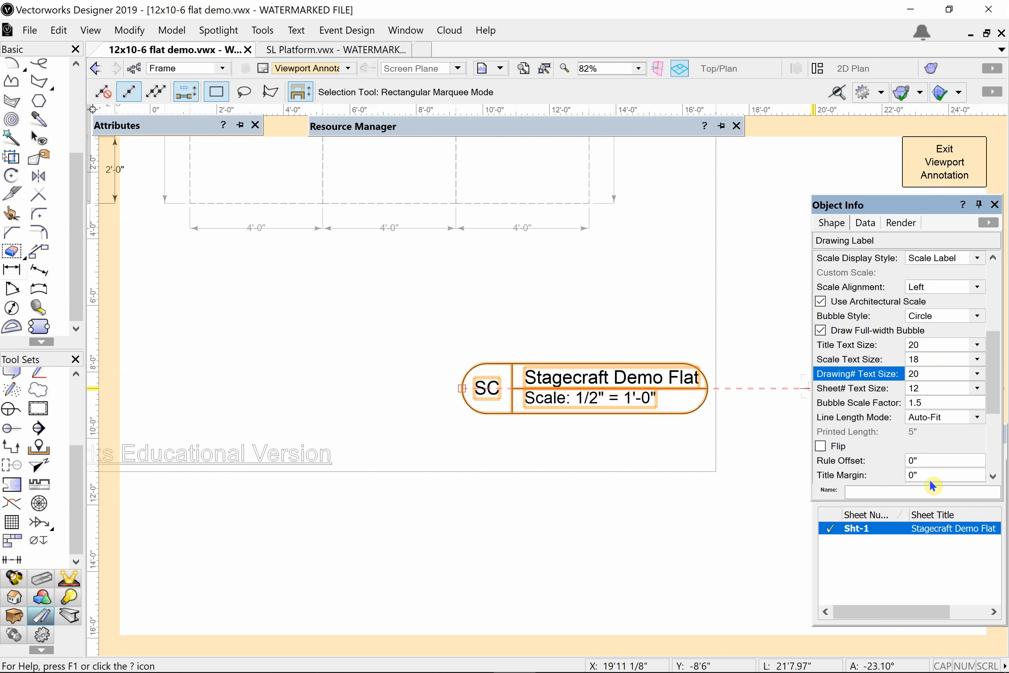
pyautogui.click(606, 298)
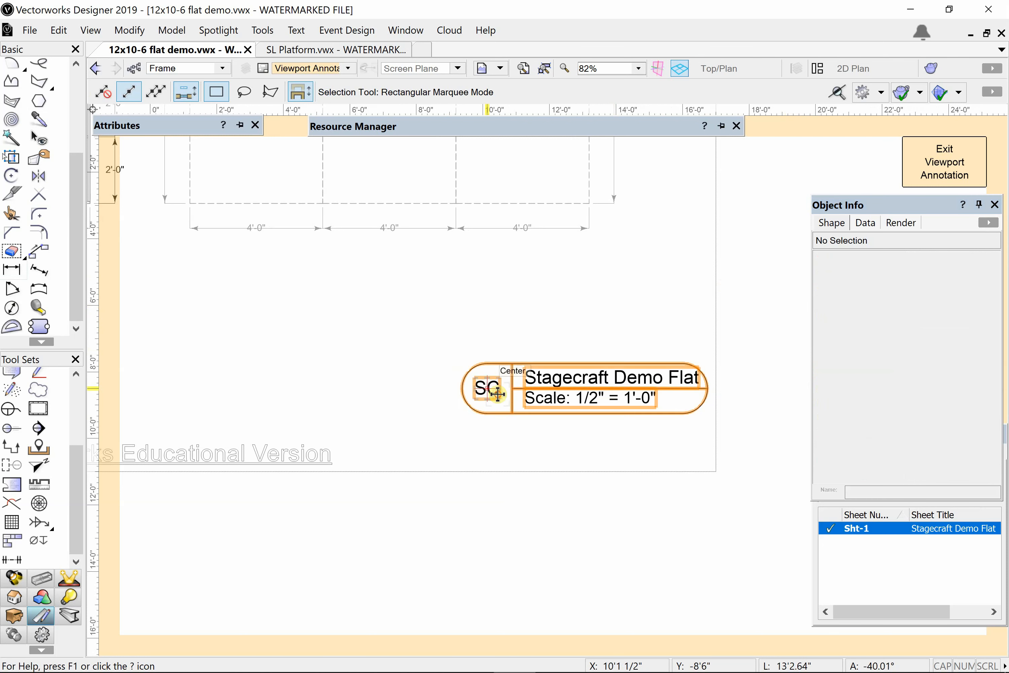
# - Move the enlarged drawing label left along its horizontal line, away from the sheet's right border
pyautogui.moveTo(482, 391); pyautogui.dragTo(457, 397)
pyautogui.click(495, 366)
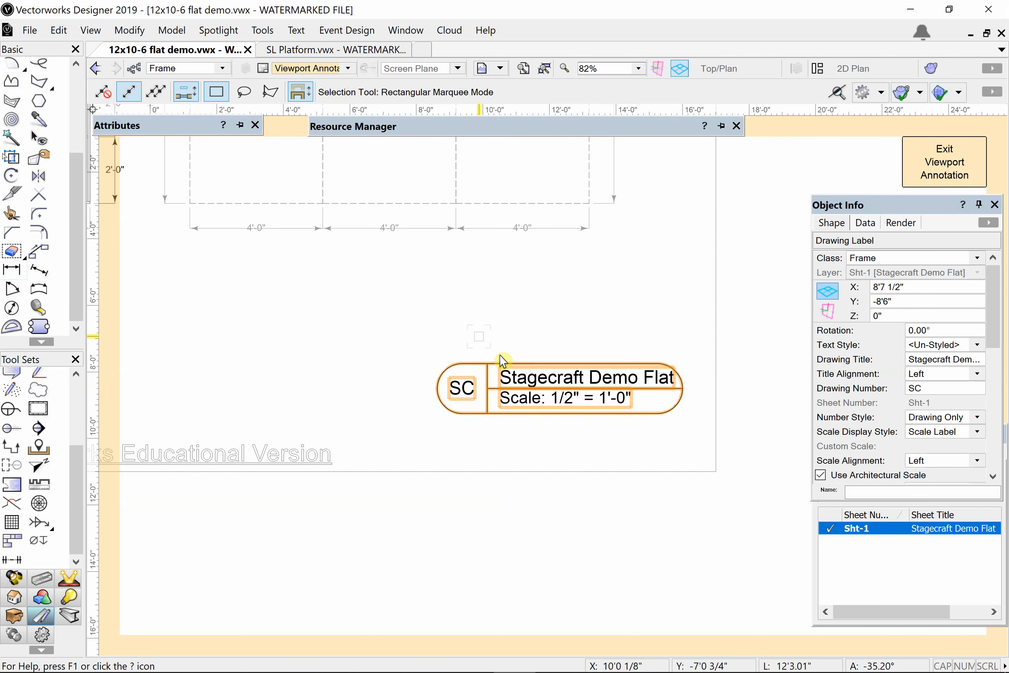
pyautogui.moveTo(532, 381); pyautogui.dragTo(496, 380)
pyautogui.click(593, 325)
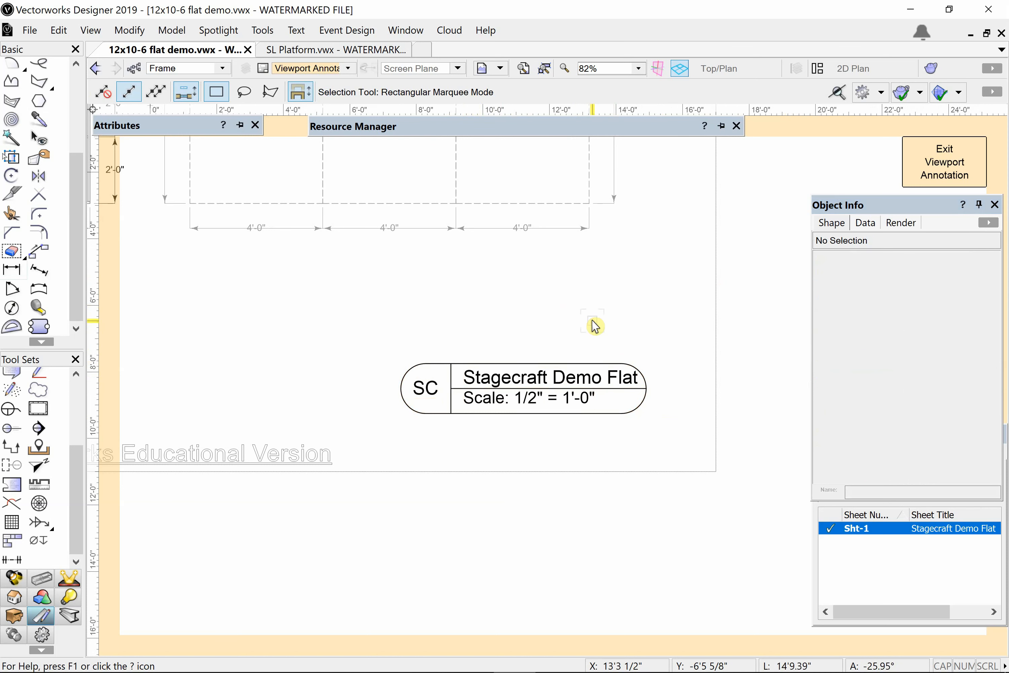
# - Exit viewport annotation and deselect the Frame Plan viewport on the sheet
pyautogui.click(951, 171)
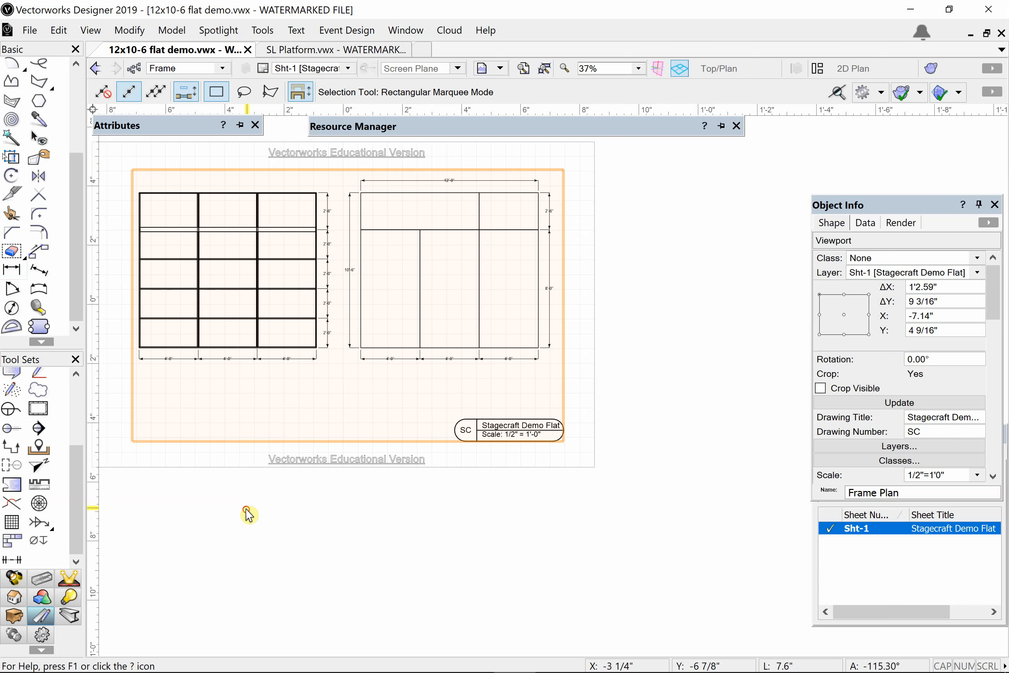
pyautogui.click(248, 514)
pyautogui.press('space')
pyautogui.moveTo(311, 394); pyautogui.dragTo(379, 404)
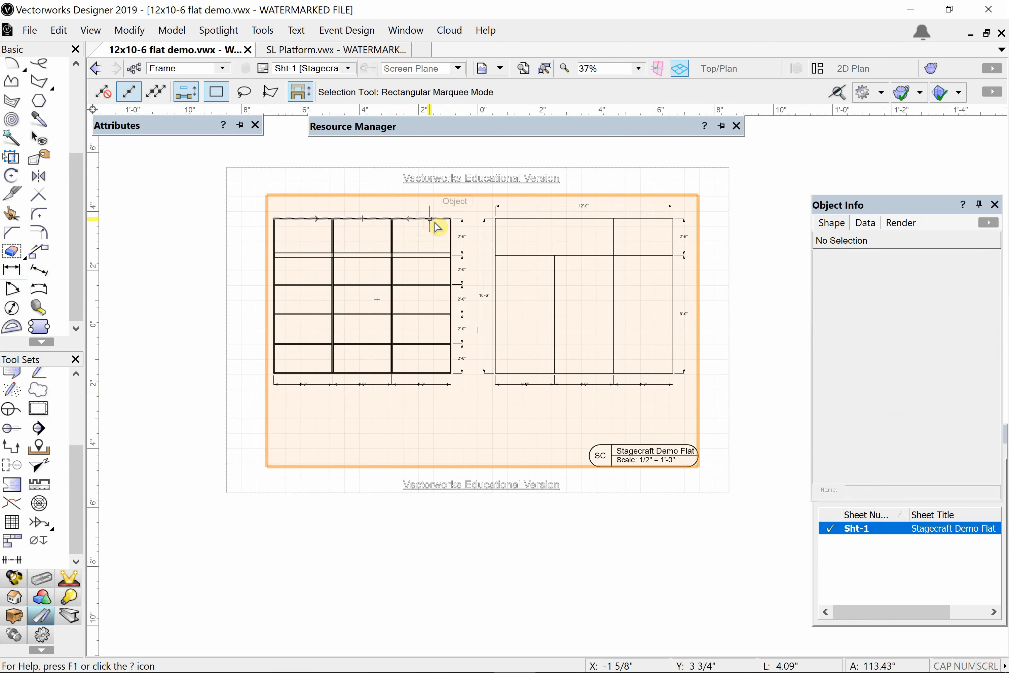
# - Reopen the Frame Plan viewport for annotation editing
pyautogui.scroll(5, 326, 239)
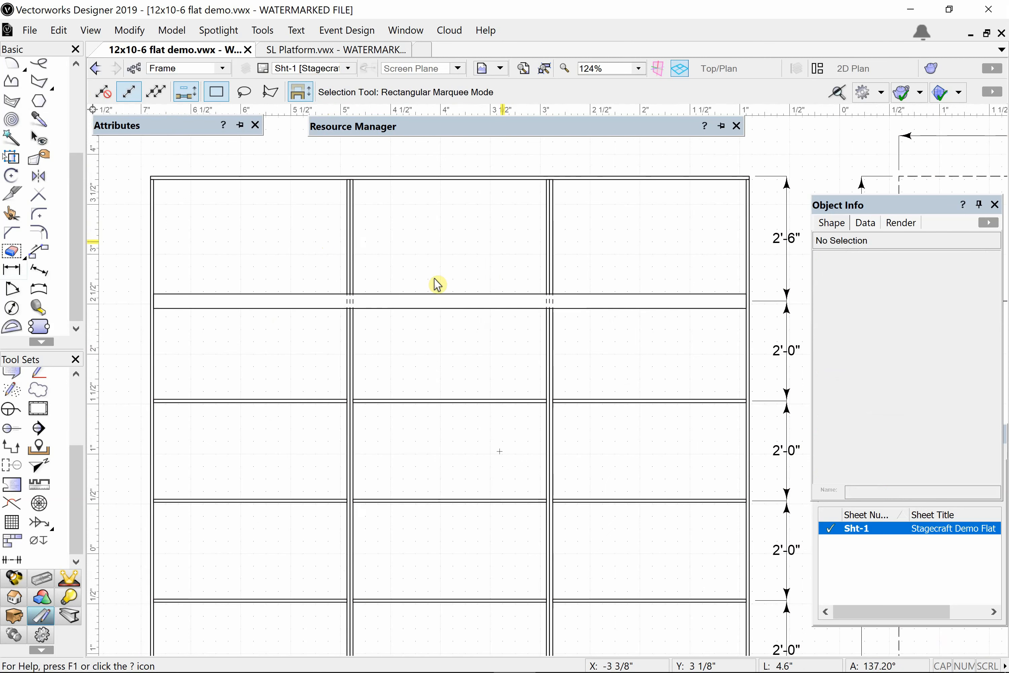
pyautogui.doubleClick(440, 306)
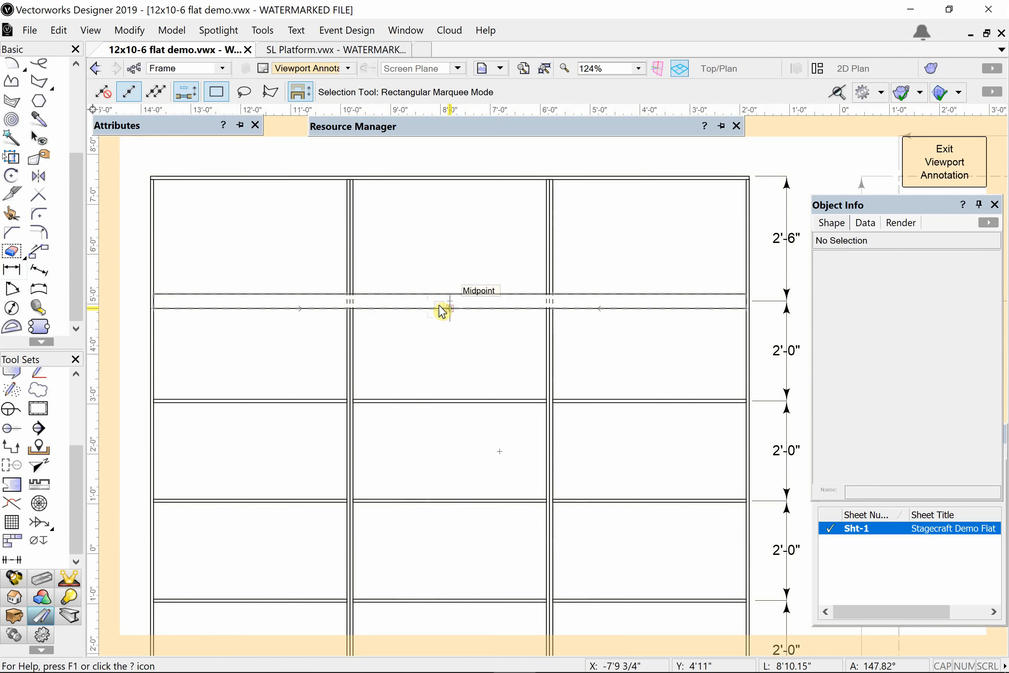
pyautogui.scroll(-3, 504, 300)
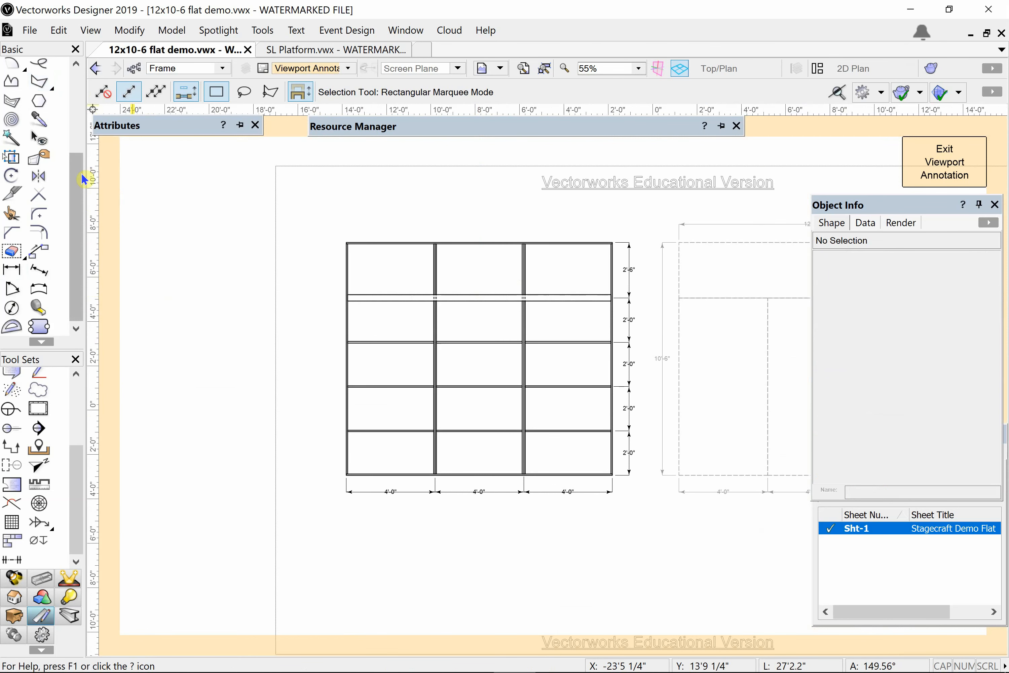
# - Try an ON-FACE callout with its leader pointing to the wide upper rail at the first inner stile, and delete it
pyautogui.scroll(5, 43, 91)
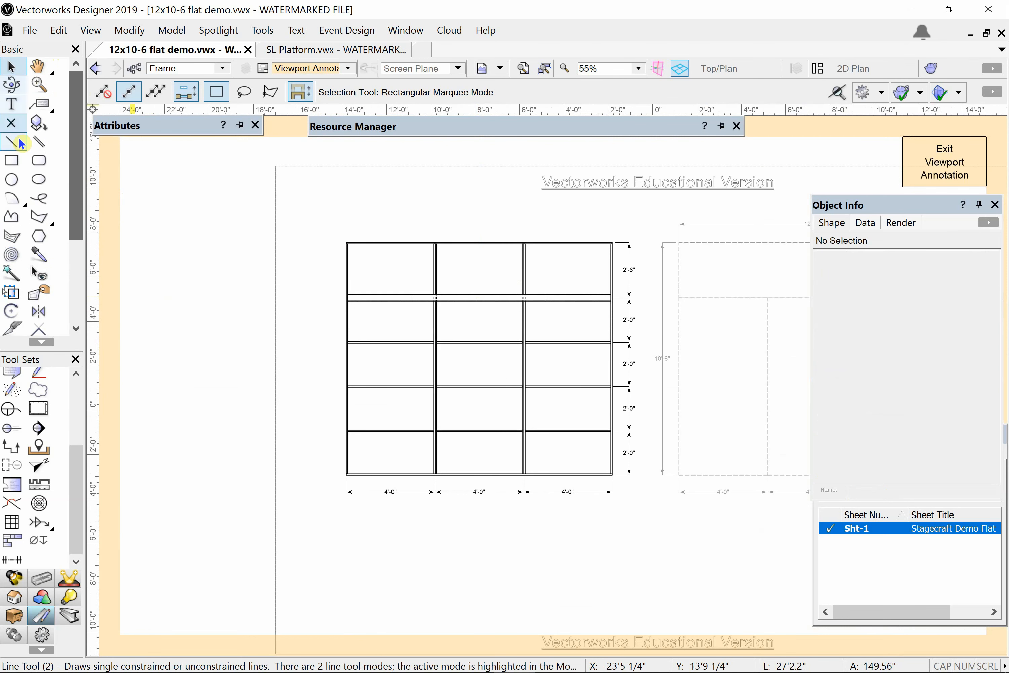
pyautogui.click(38, 103)
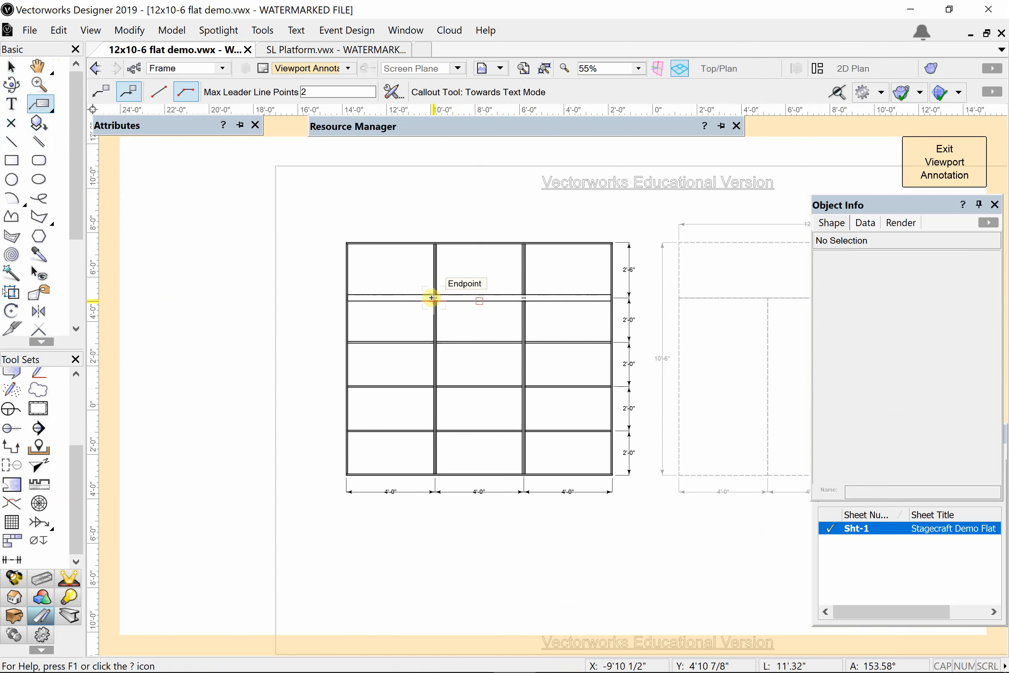
pyautogui.click(403, 265)
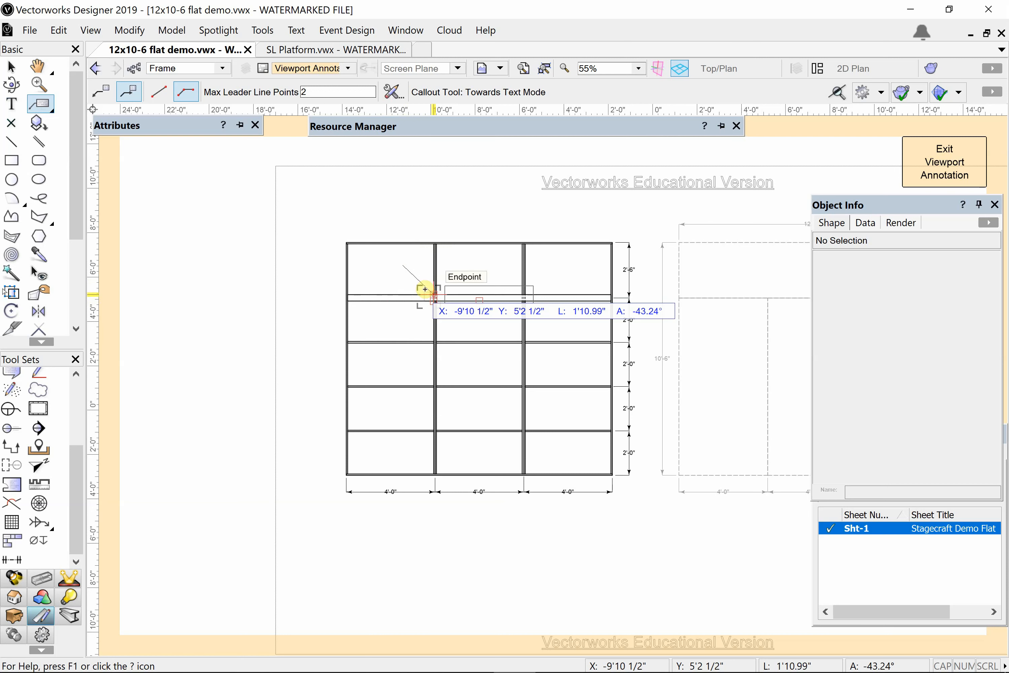
pyautogui.click(433, 297)
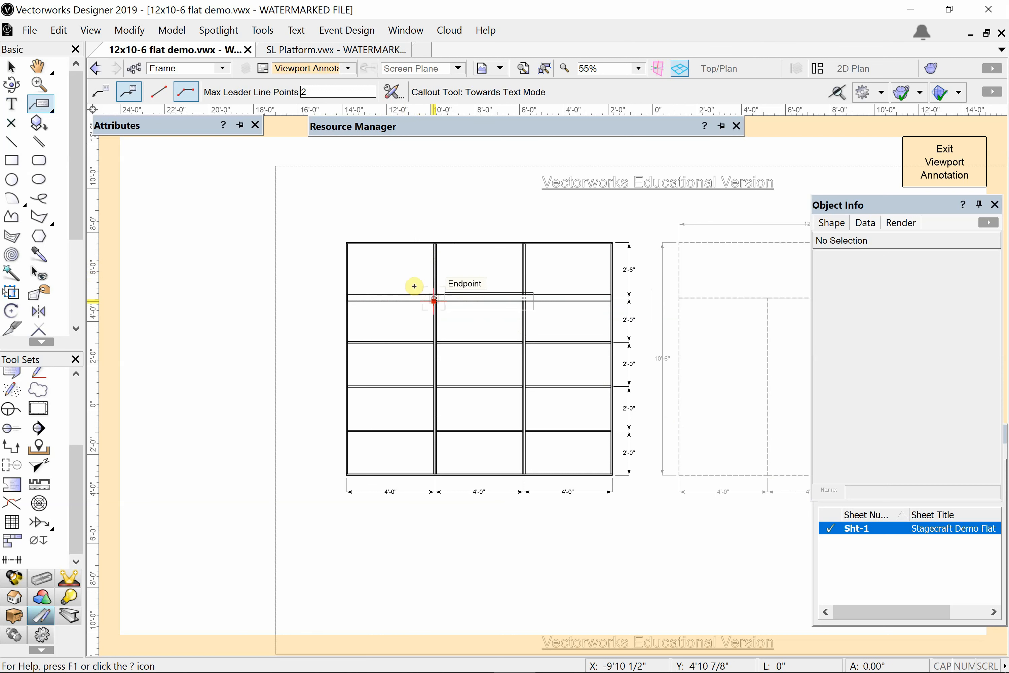
pyautogui.click(409, 276)
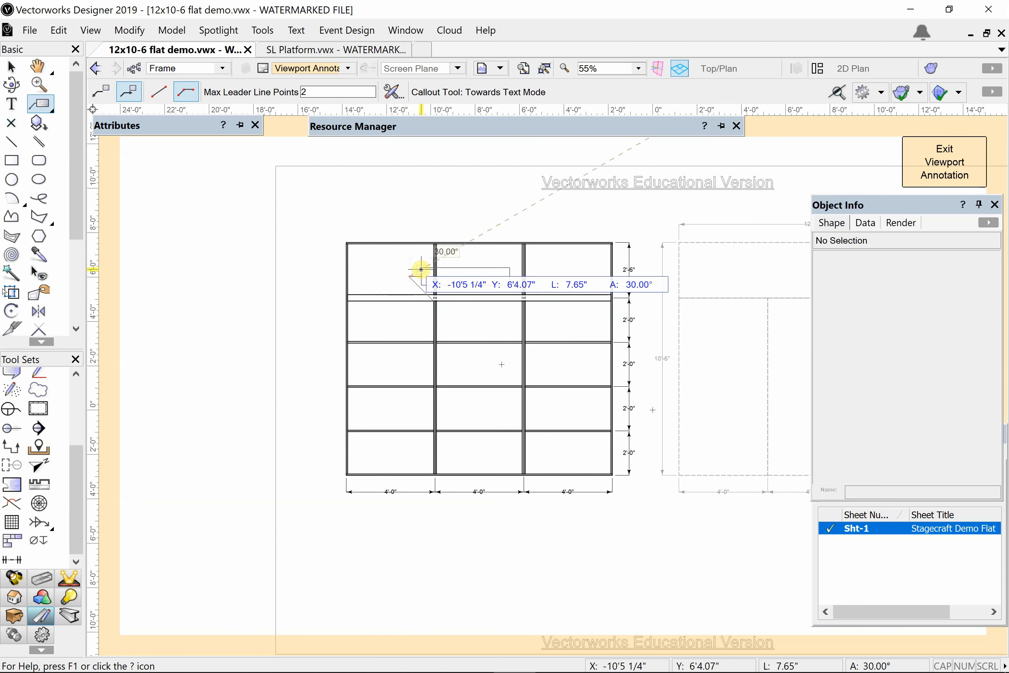
pyautogui.click(406, 275)
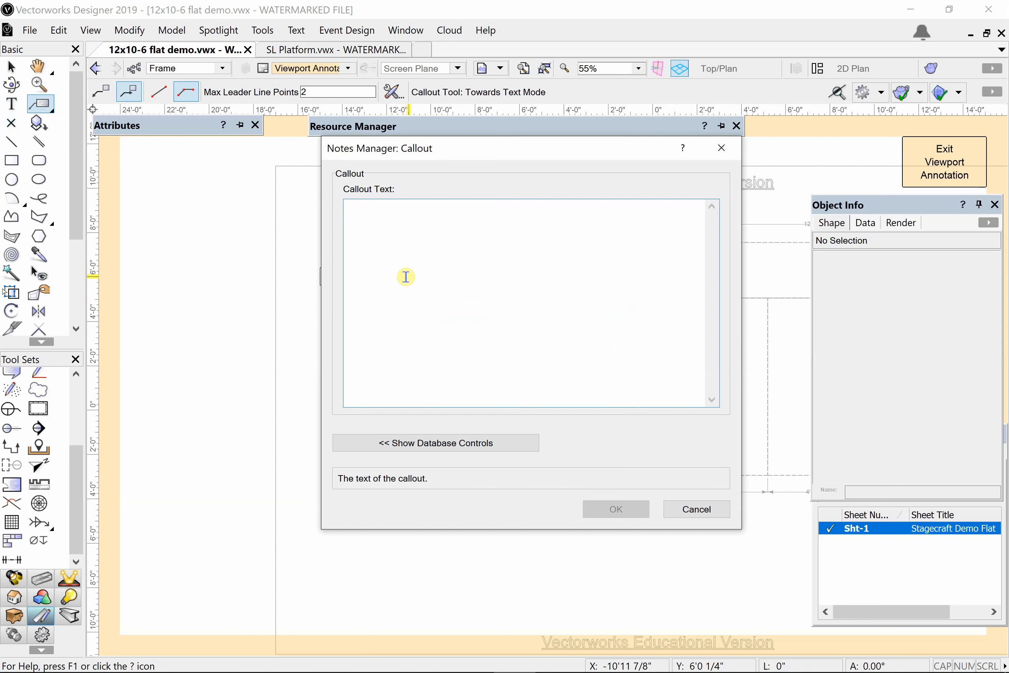
pyautogui.write('ON-FACE')
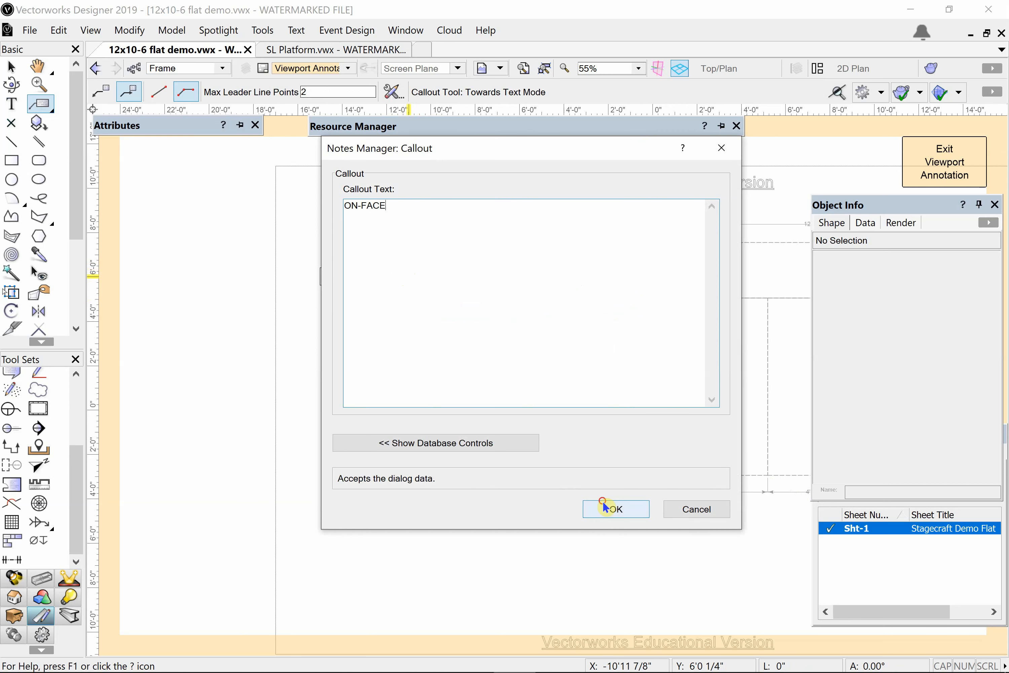
pyautogui.click(614, 508)
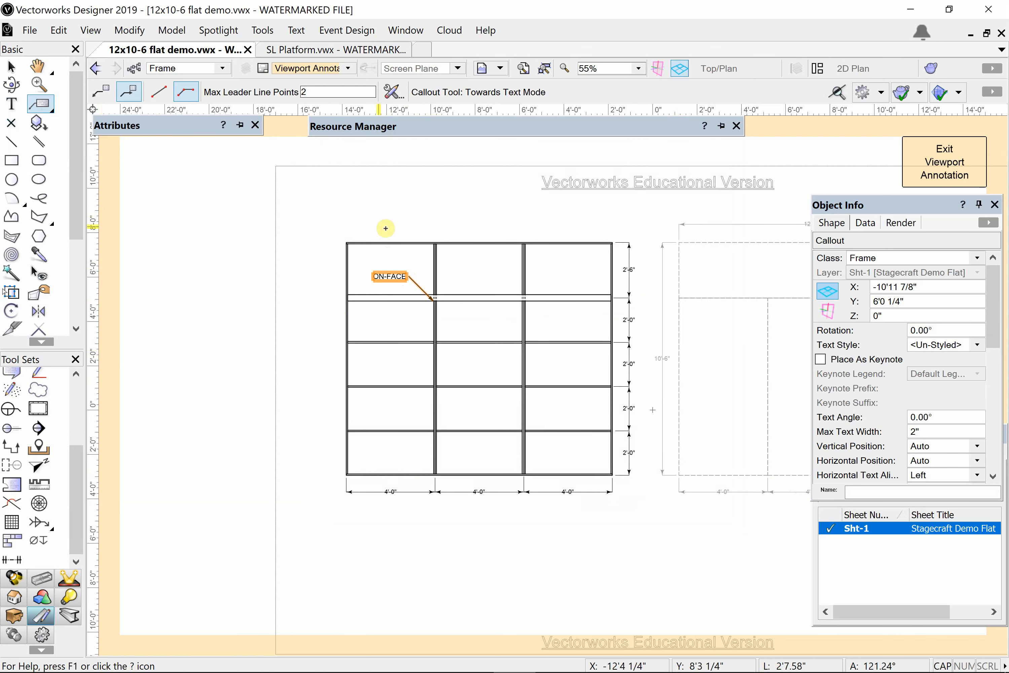
pyautogui.press('Delete')
# - Add the text FACE on the middle bay of the wide upper rail and shift it left along the rail
pyautogui.click(12, 104)
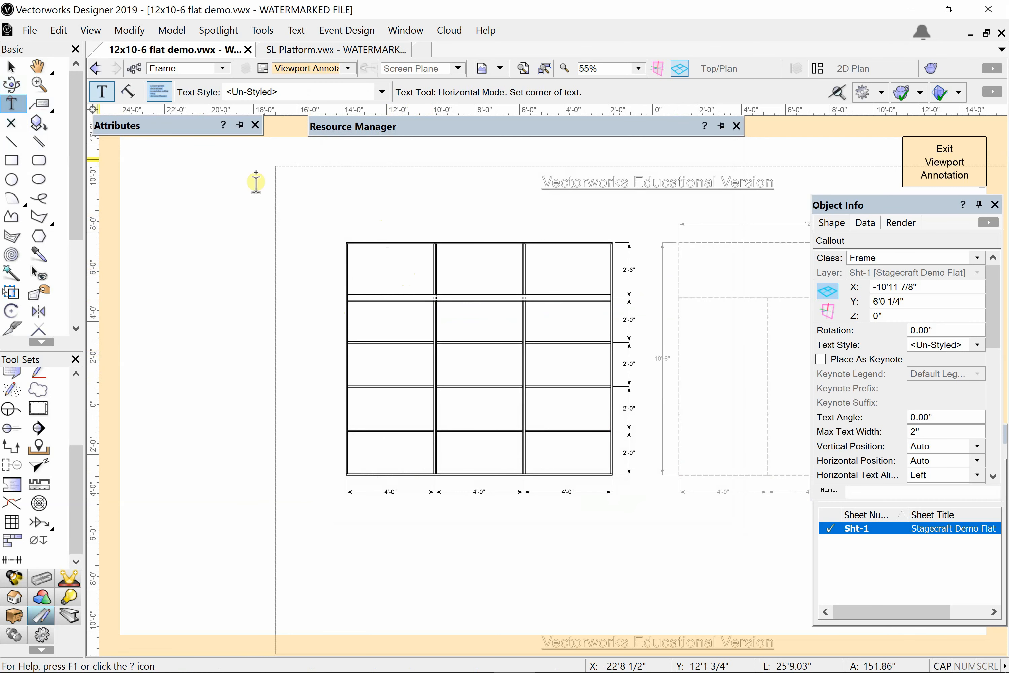
pyautogui.scroll(5, 482, 295)
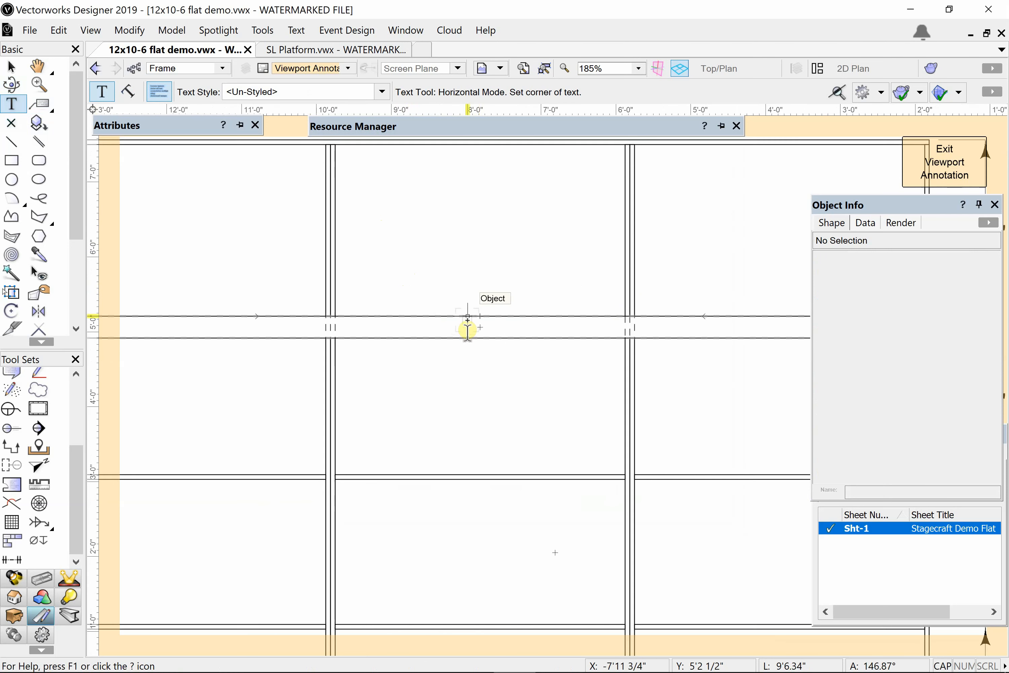
pyautogui.click(478, 317)
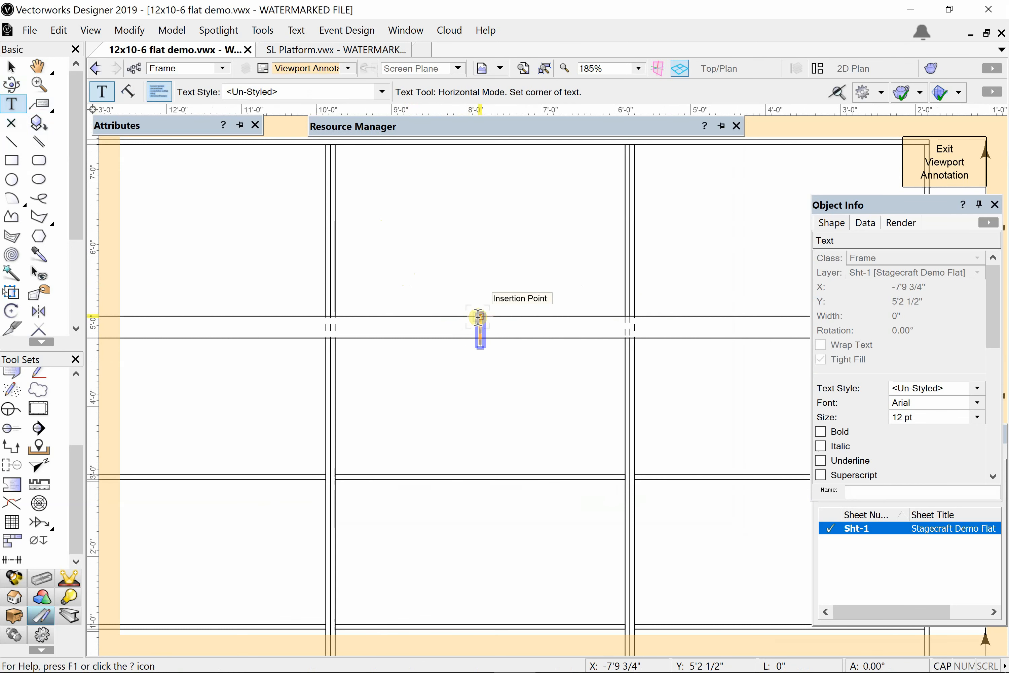
pyautogui.write('FACE')
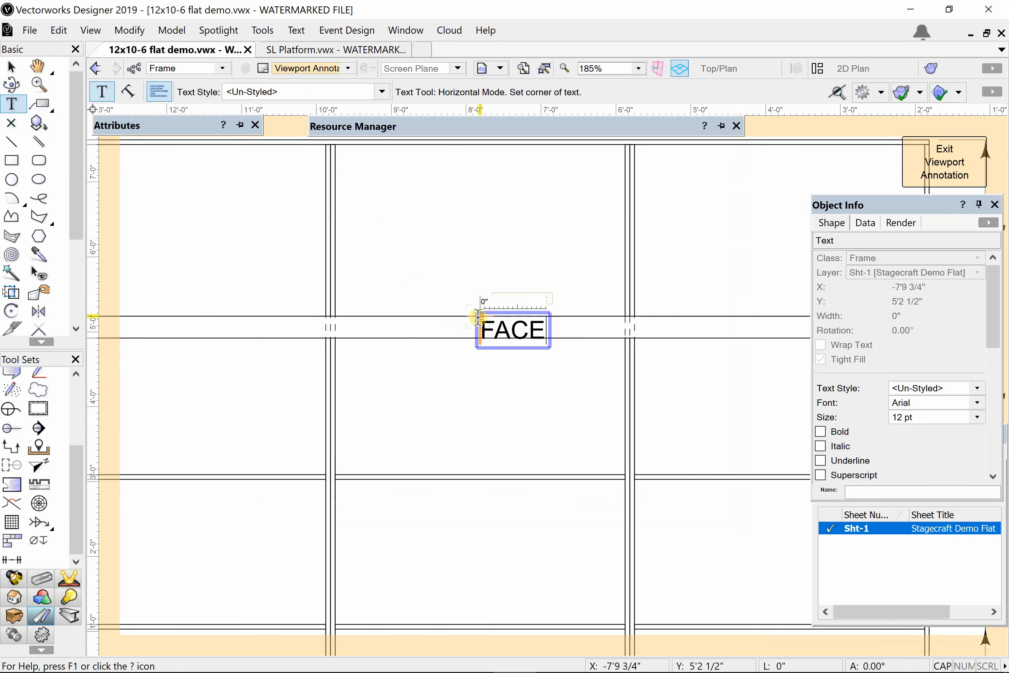
pyautogui.click(11, 66)
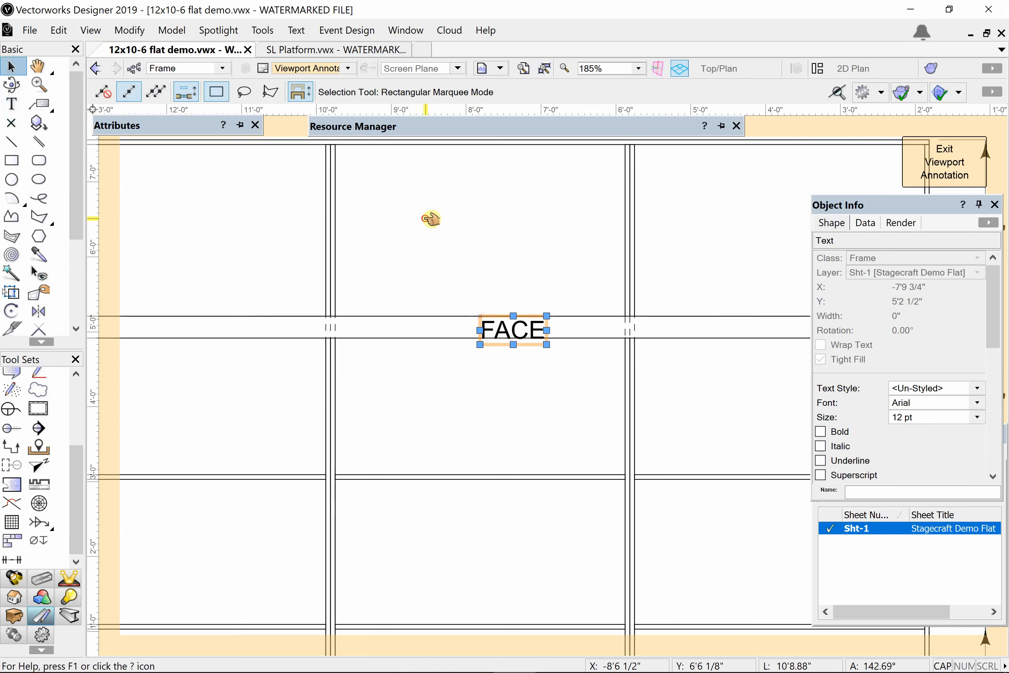
pyautogui.moveTo(519, 329); pyautogui.dragTo(470, 332)
pyautogui.click(473, 254)
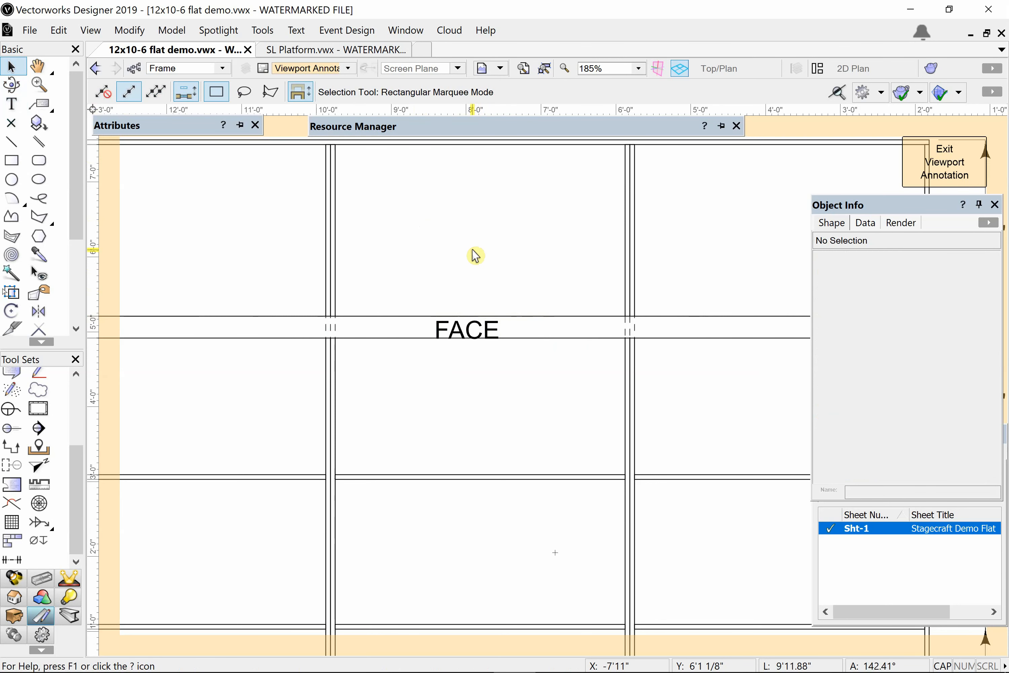
# - Set the FACE text size to 10 pt and center the text on the rail between the two inner stiles
pyautogui.click(470, 332)
pyautogui.click(911, 418)
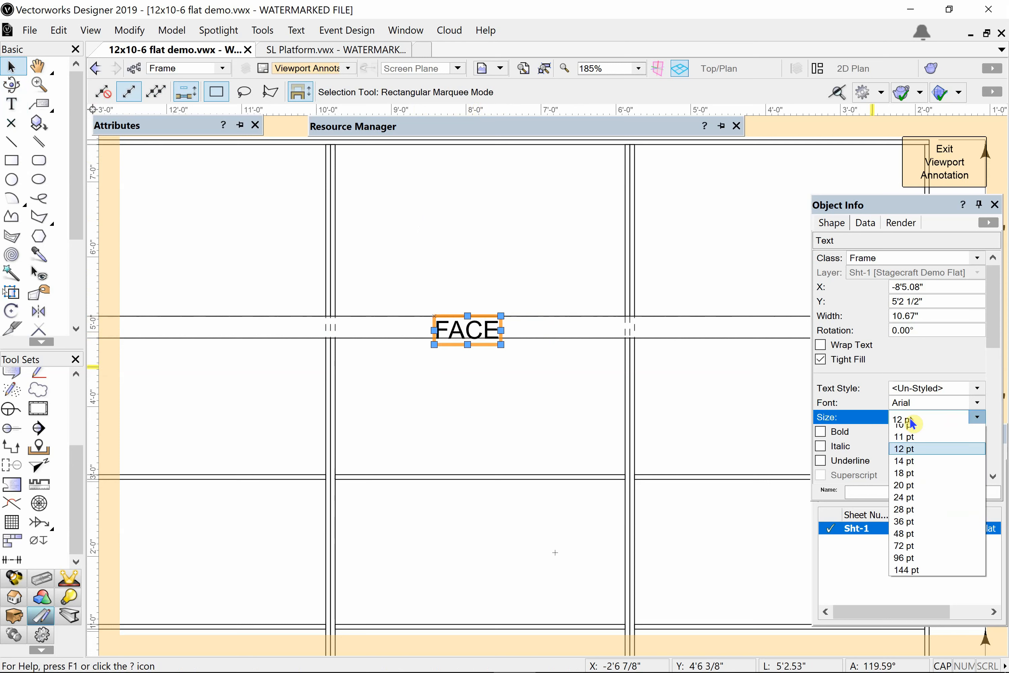
pyautogui.click(910, 503)
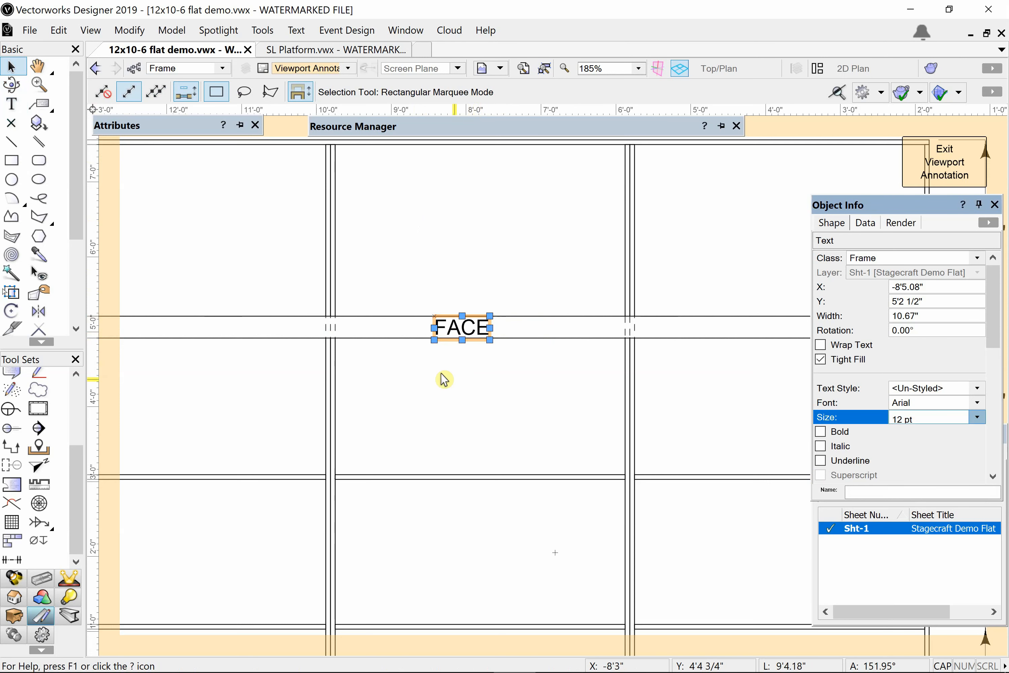
pyautogui.scroll(1, 463, 330)
pyautogui.moveTo(465, 330); pyautogui.dragTo(491, 330)
pyautogui.click(477, 241)
# - Leave the Frame Plan viewport's annotation mode and clear the selection on the sheet
pyautogui.scroll(-5, 477, 241)
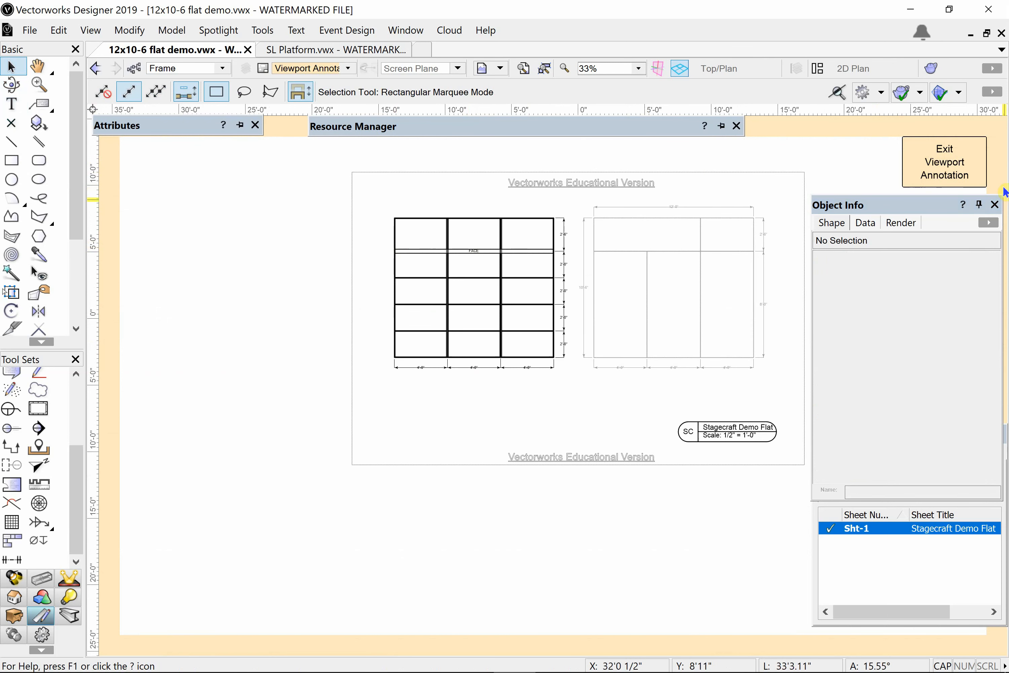
pyautogui.click(929, 158)
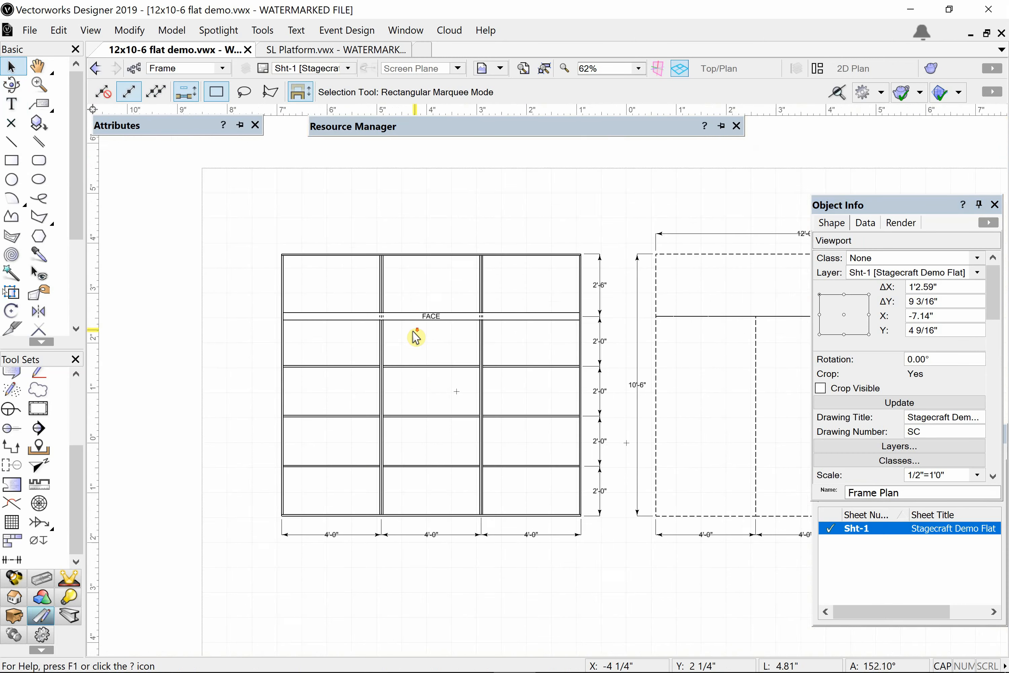
pyautogui.click(251, 323)
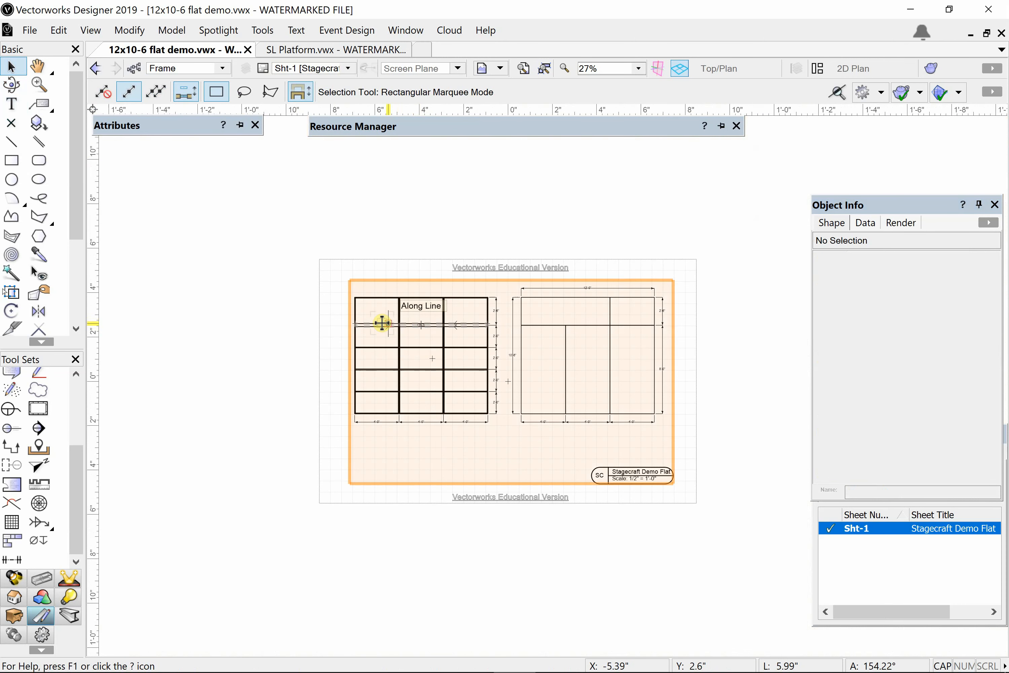
# - Try moving the Frame Plan viewport up and left off the page, and undo the move
pyautogui.moveTo(382, 322); pyautogui.dragTo(295, 308)
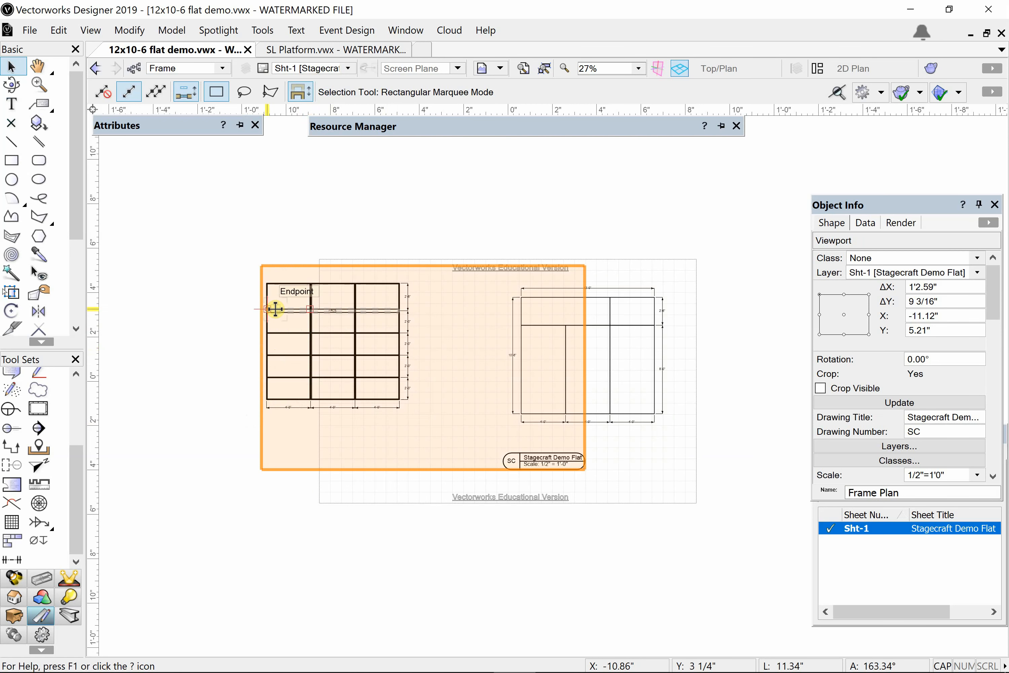
pyautogui.hotkey('ctrl', 'z')
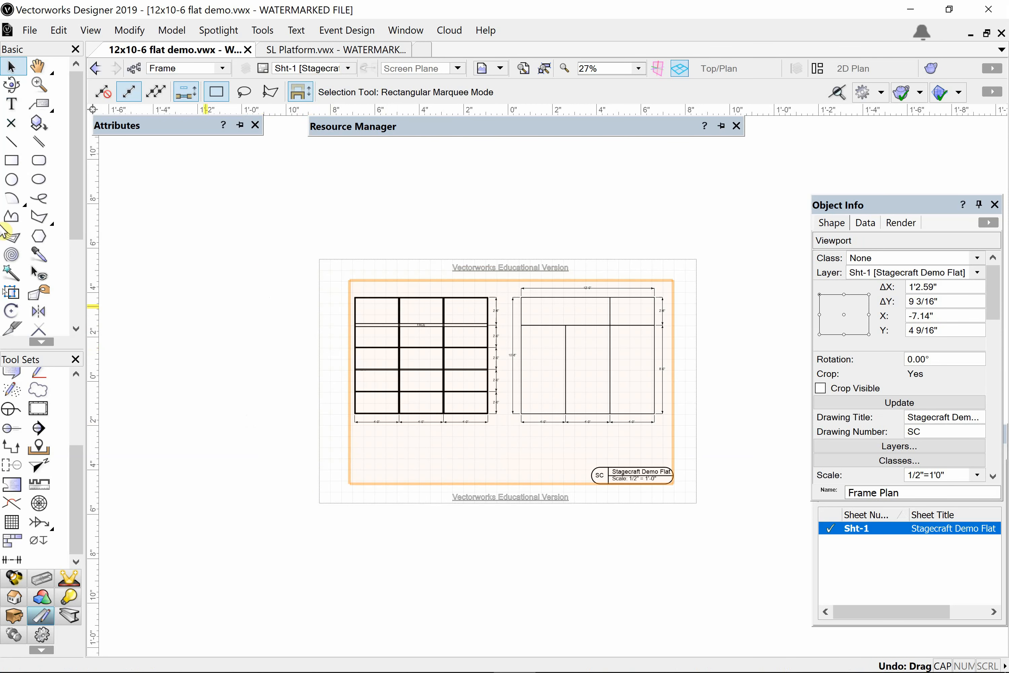
# - Try placing loose sheet text over the frame drawing and moving the Frame Plan viewport away from it, and undo both
pyautogui.click(13, 100)
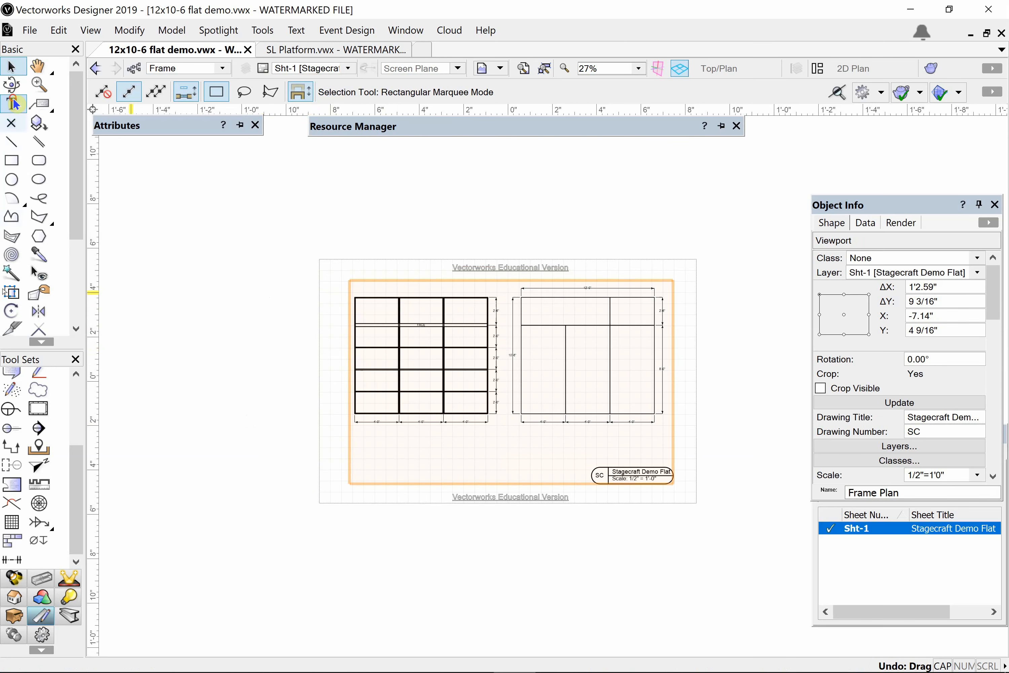
pyautogui.click(413, 350)
pyautogui.write('LKJKJKLJ')
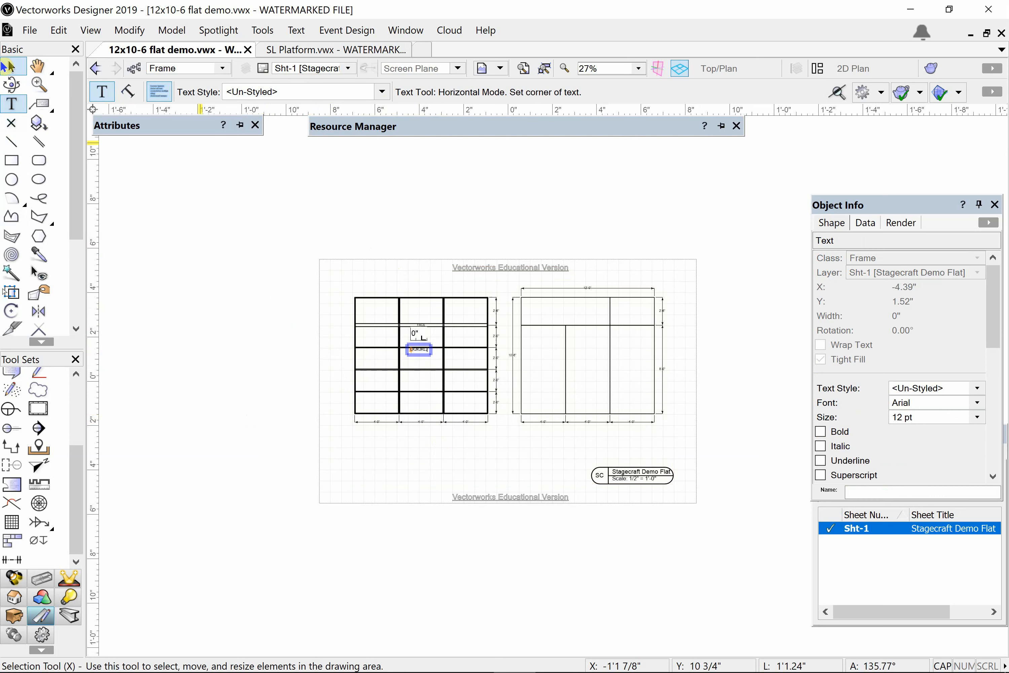
pyautogui.click(11, 67)
pyautogui.click(353, 454)
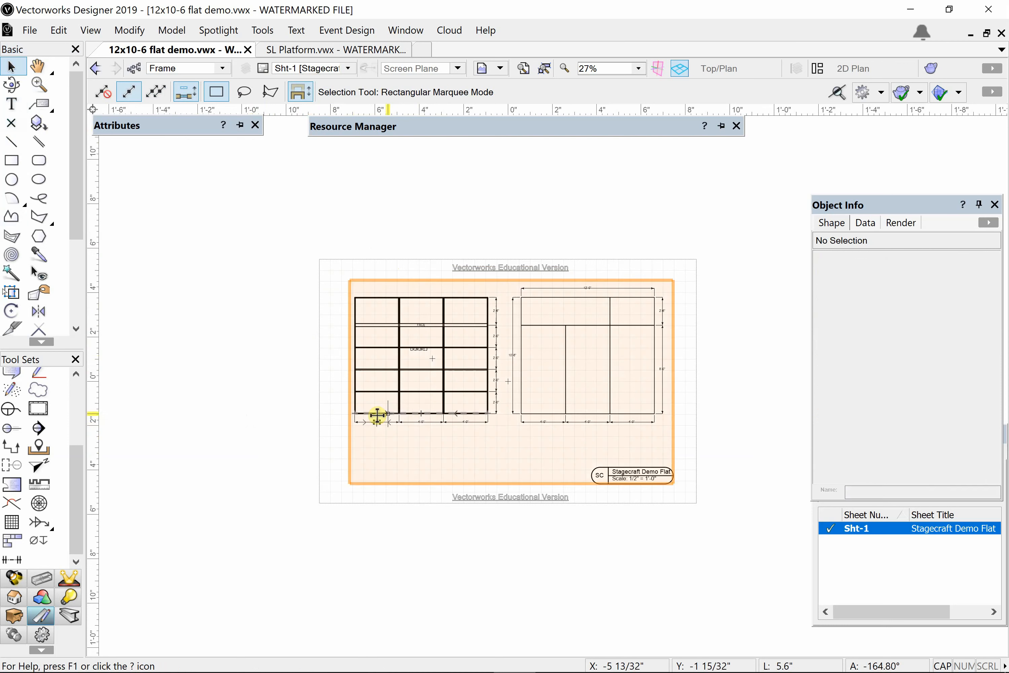
pyautogui.moveTo(377, 414); pyautogui.dragTo(214, 376)
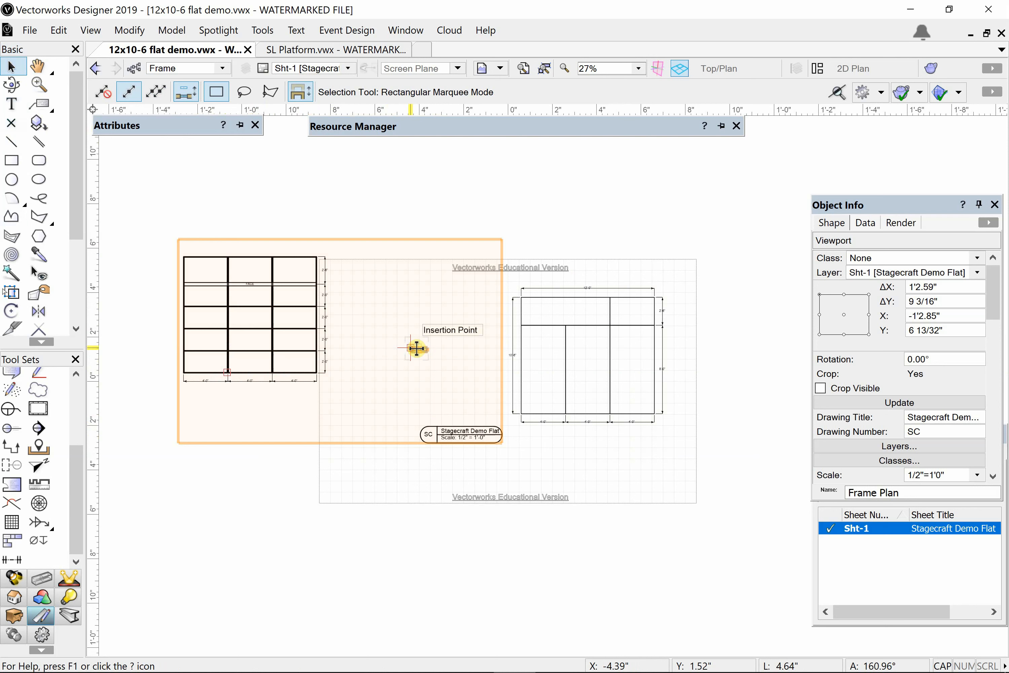
pyautogui.click(325, 457)
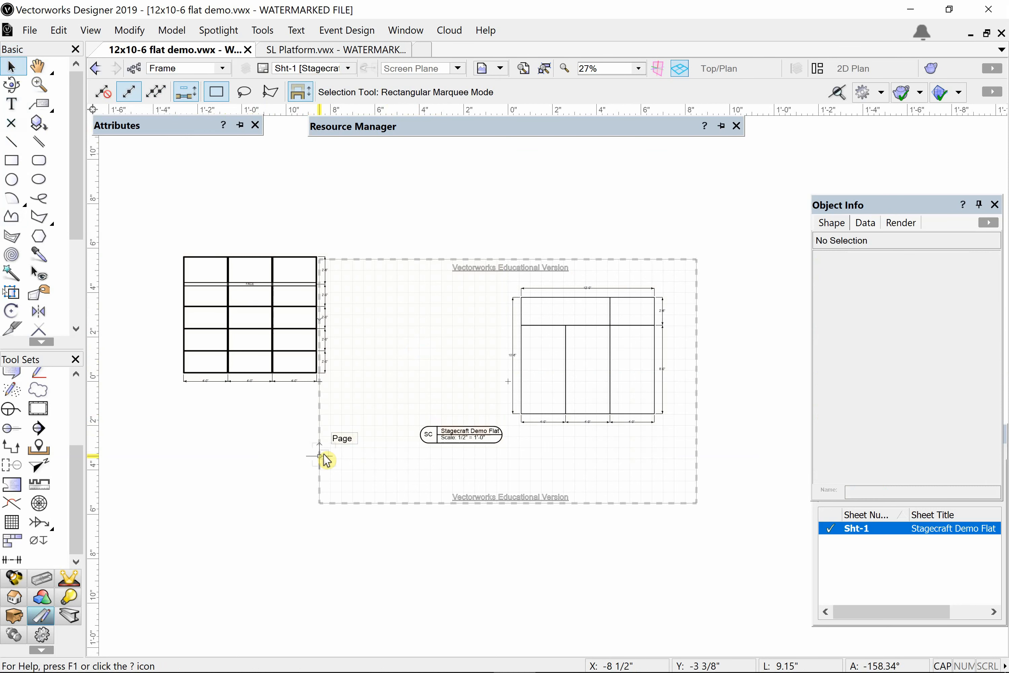
pyautogui.hotkey('ctrl', 'z')
pyautogui.hotkey('ctrl', 'z')
pyautogui.hotkey('ctrl', 'z')
pyautogui.click(325, 456)
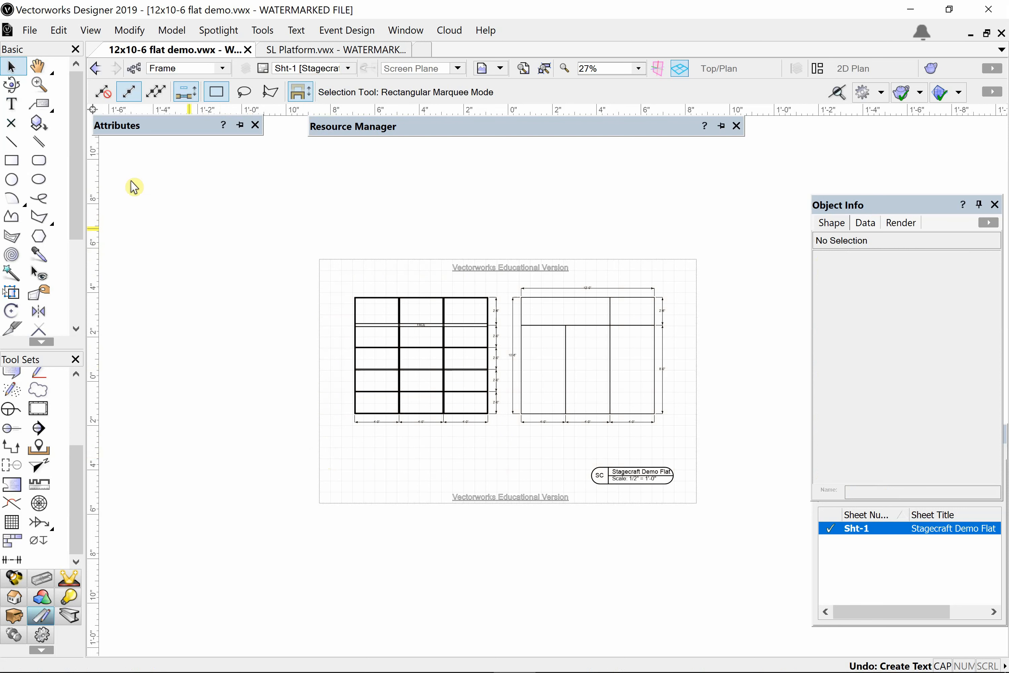
# - Start a 12 pt text block below the frame plan, aligned with the frame's left edge, with the bold heading NOTE:
pyautogui.click(12, 104)
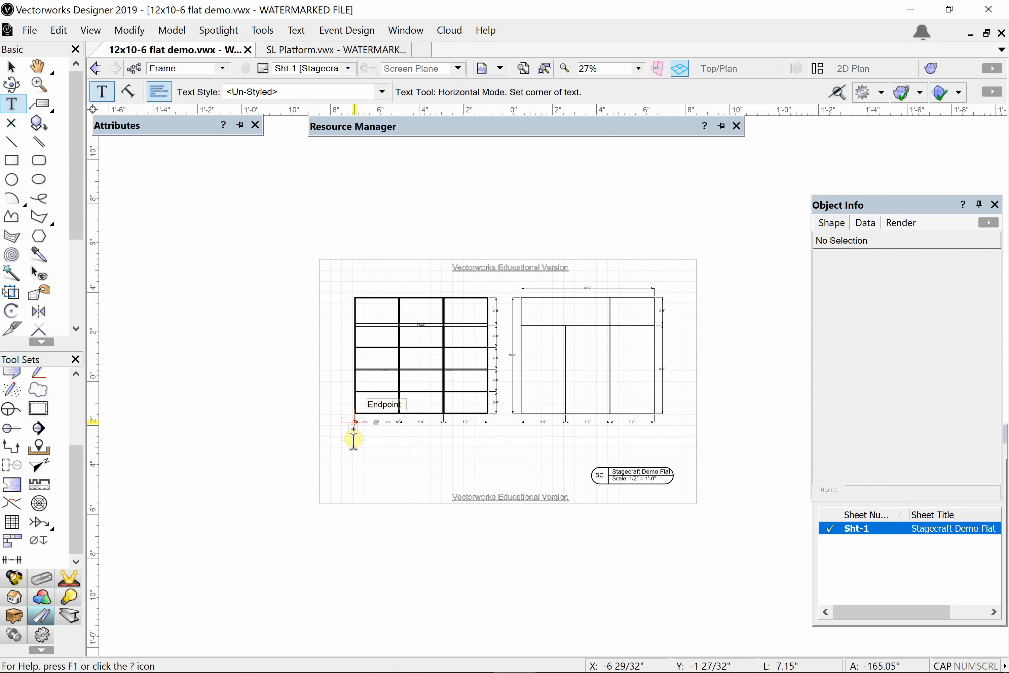
pyautogui.scroll(3, 354, 453)
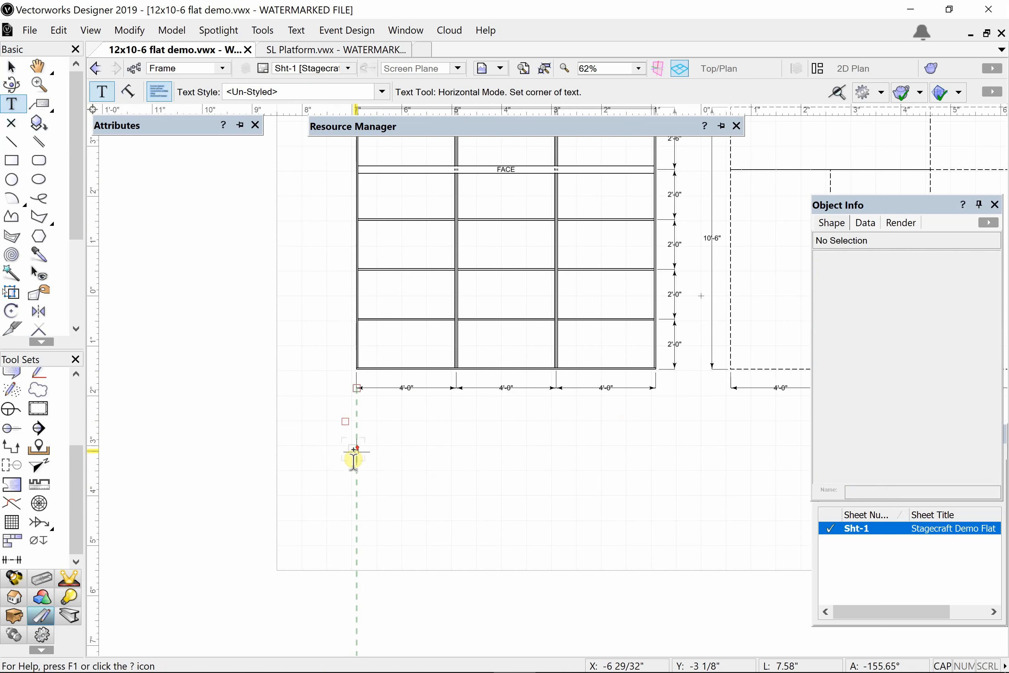
pyautogui.click(357, 436)
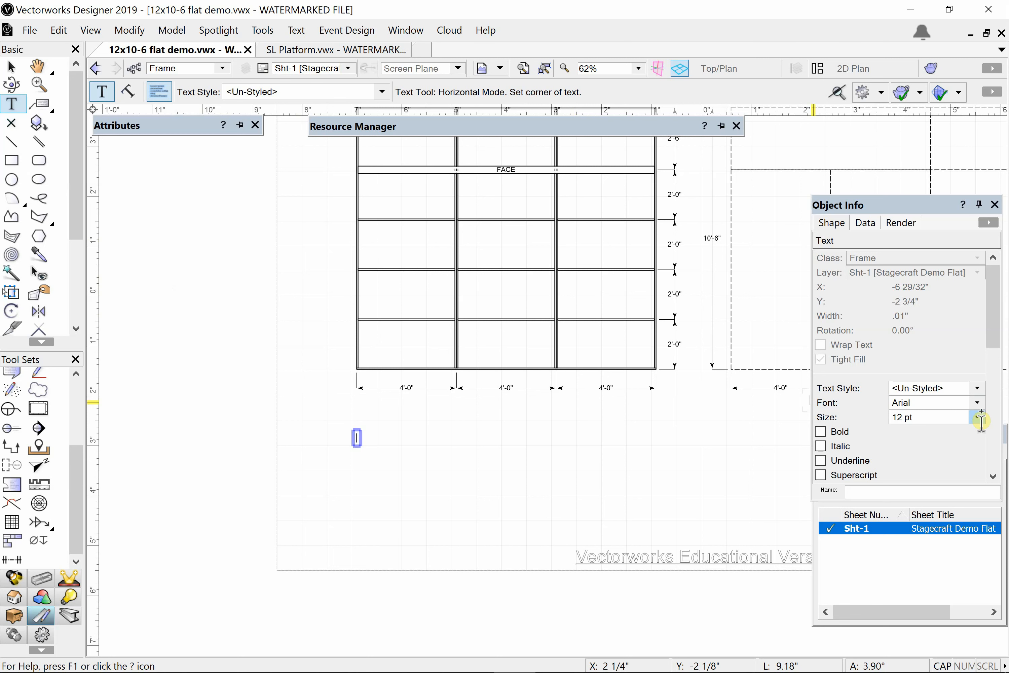
pyautogui.write('E:')
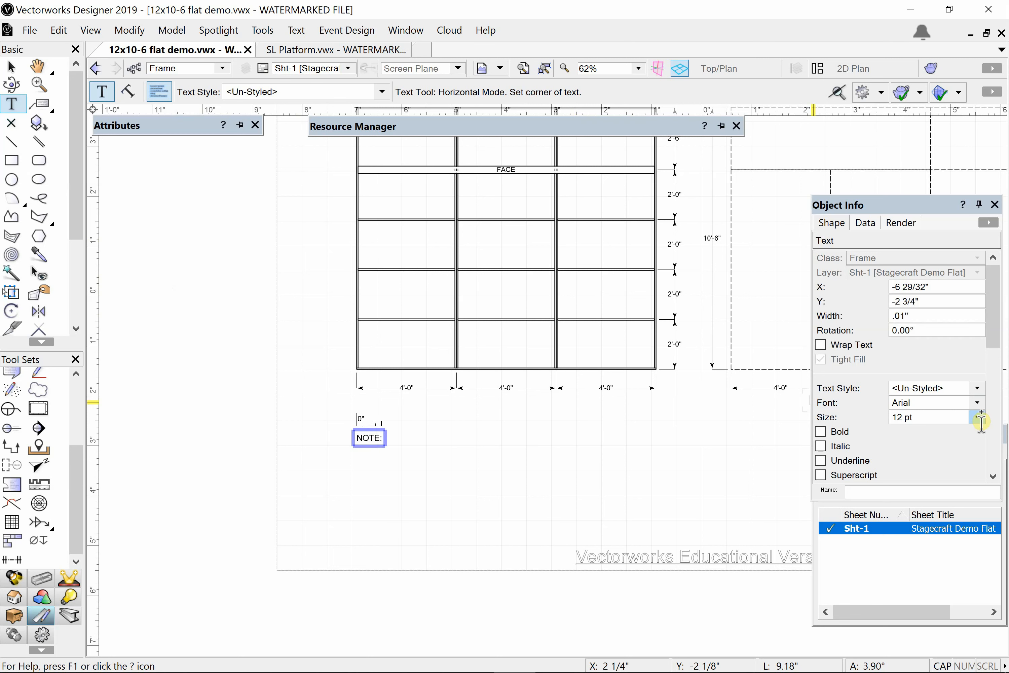
pyautogui.press('BackSpace')
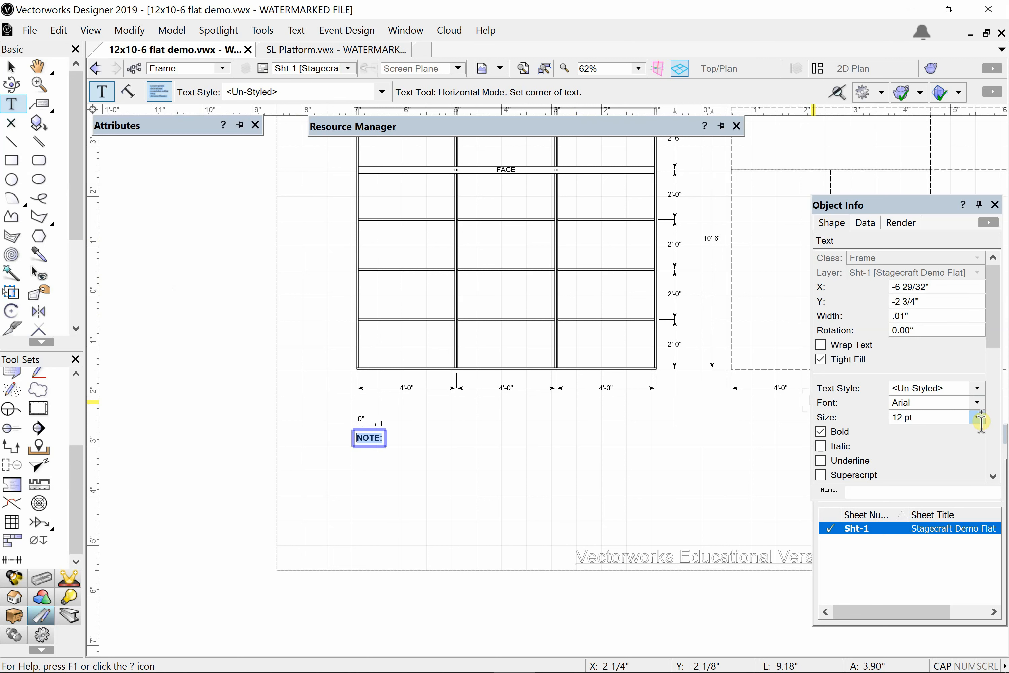
# - Add the regular-weight line "- FRAME IS 1X4 PINE" under the NOTE: heading
pyautogui.press('Right')
pyautogui.press('Right')
pyautogui.press('Right')
pyautogui.press('Right')
pyautogui.press('Return')
pyautogui.write('- FRAM')
pyautogui.press('BackSpace')
pyautogui.press('BackSpace')
pyautogui.press('BackSpace')
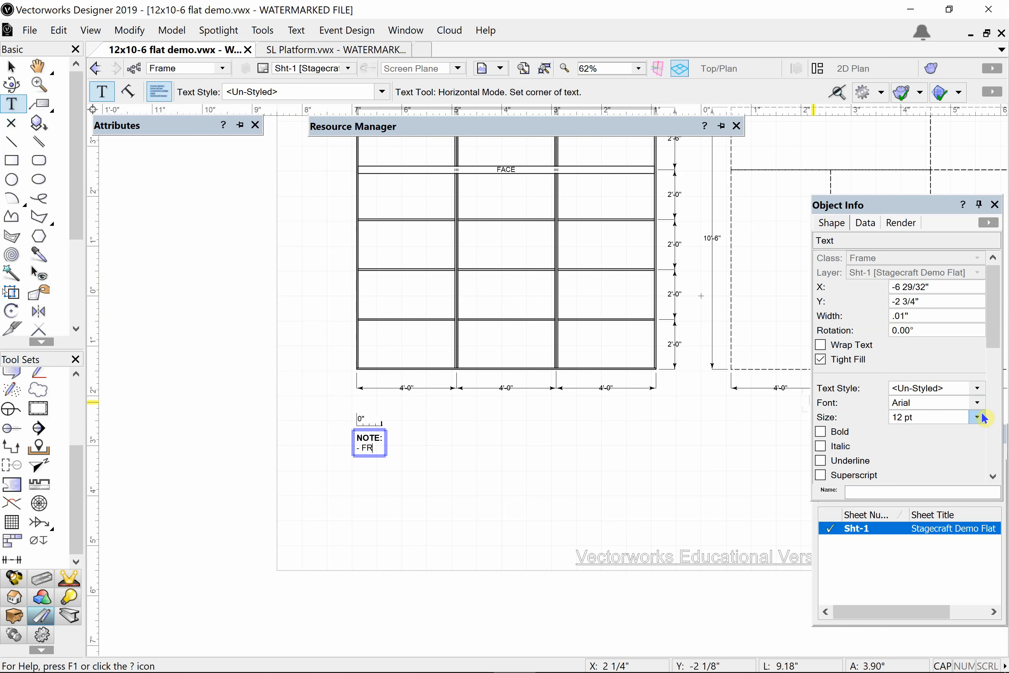
pyautogui.write('RAME IS')
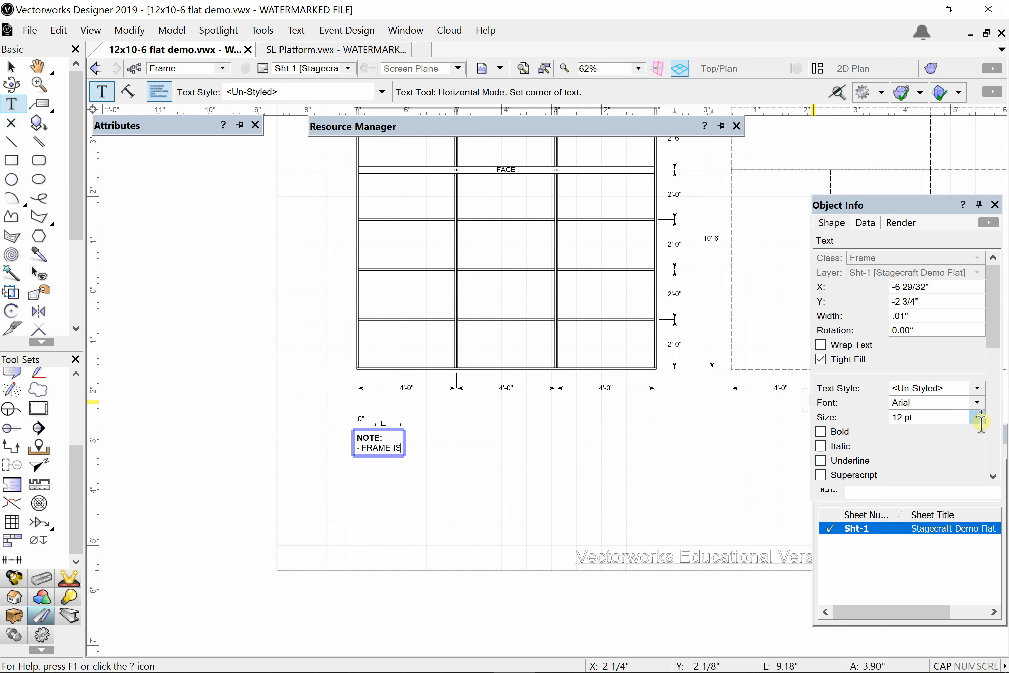
pyautogui.write(' 1X4 PINE')
pyautogui.press('Return')
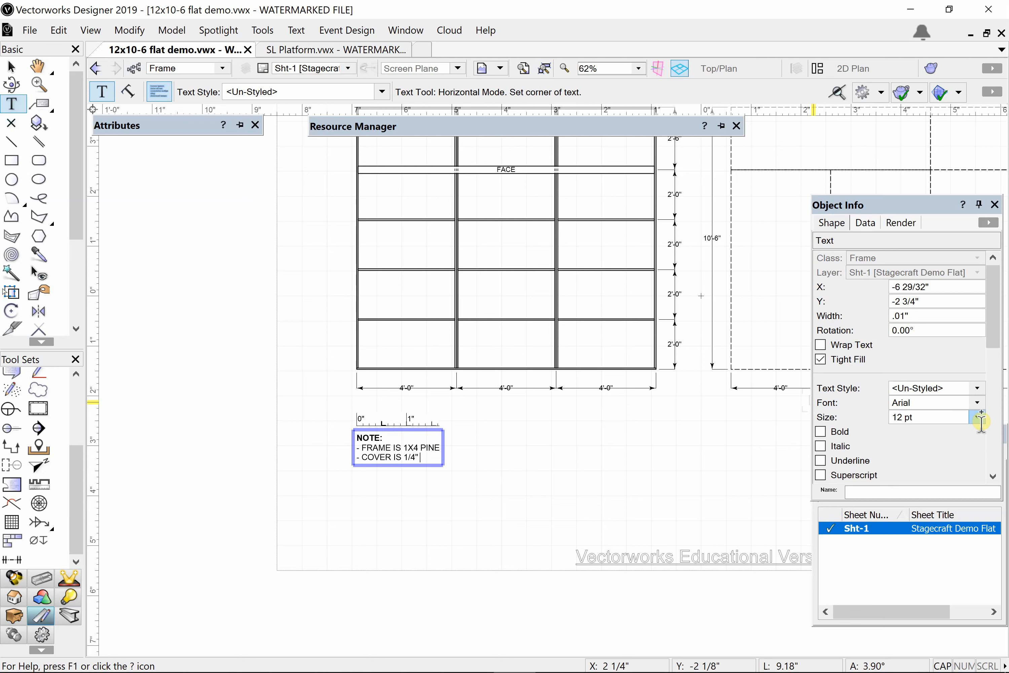
# - Complete the note with the lines "- COVER IS 1/4" BIRCH PLYWOOD" and "- GLUE & STAPLE", and finish the text
pyautogui.write('- COVER IS 1/4" BIRCH PLYWOOD')
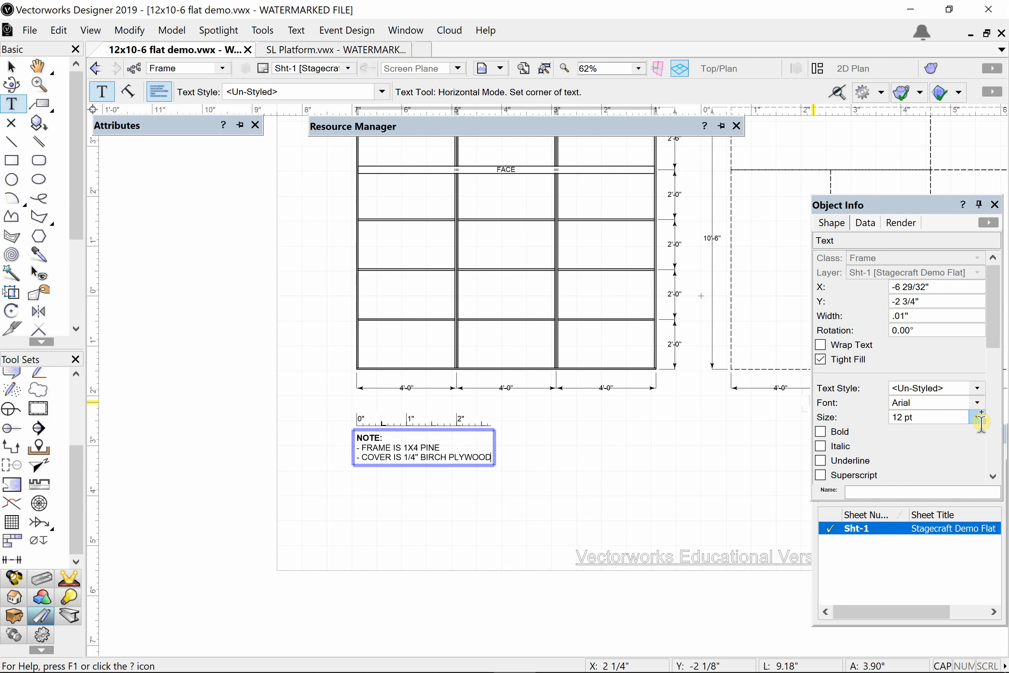
pyautogui.press('Return')
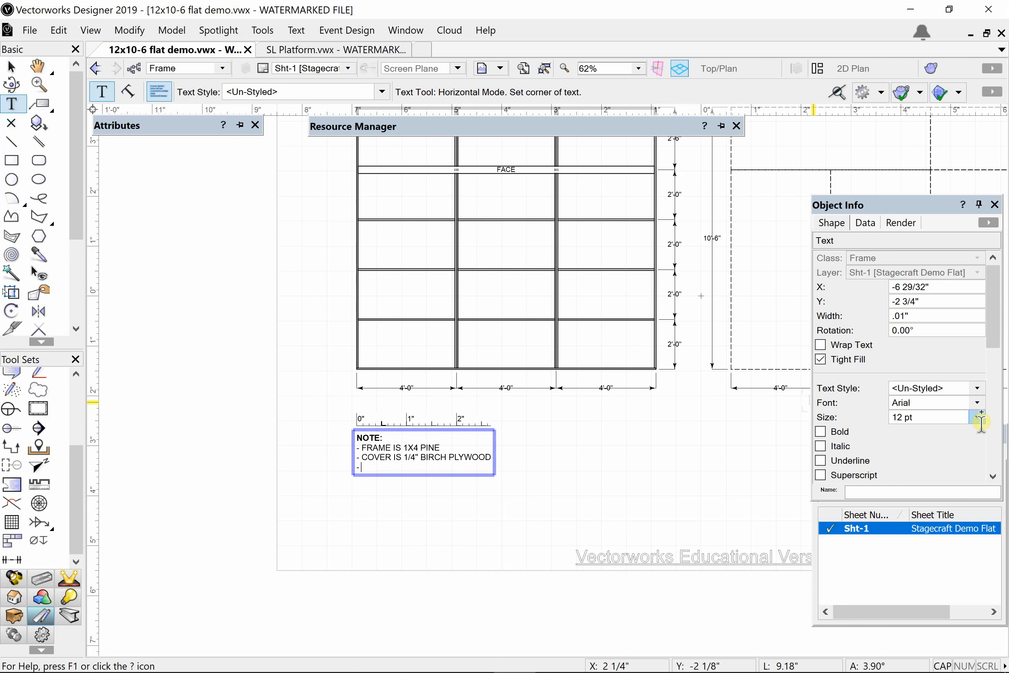
pyautogui.write('- GLUE & STAG')
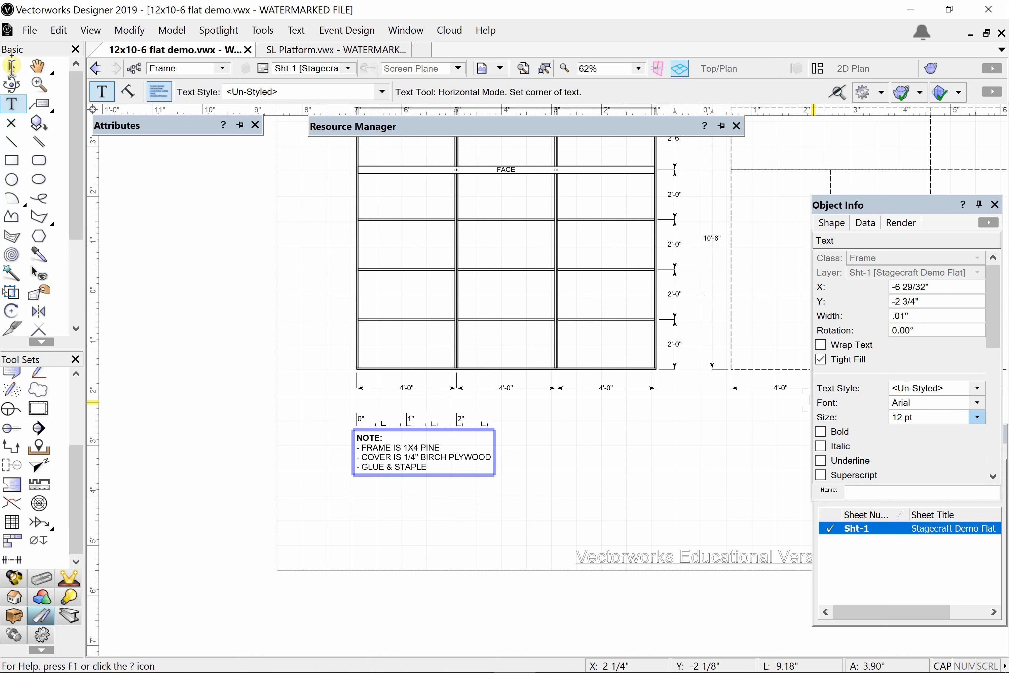
pyautogui.click(13, 65)
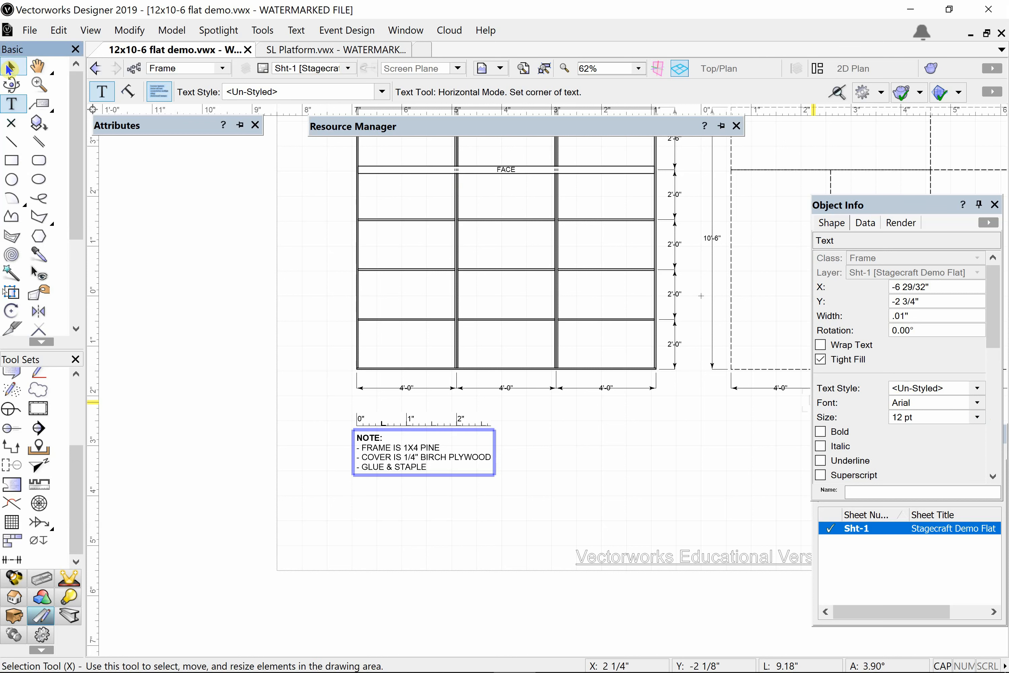
pyautogui.click(13, 65)
pyautogui.click(239, 416)
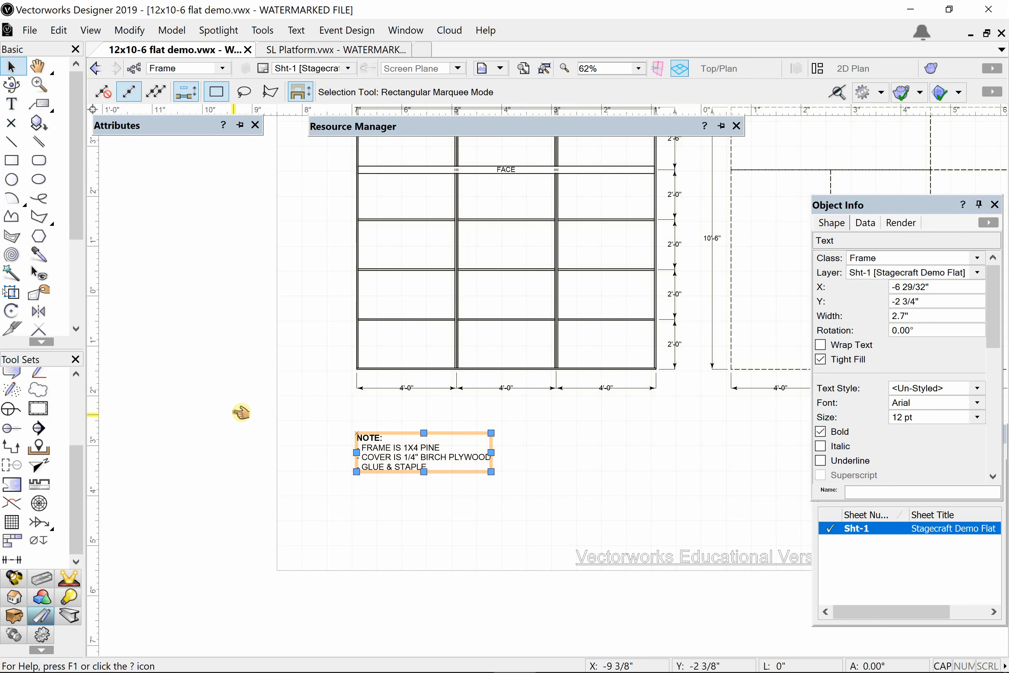
# - Move the note straight down the sheet so it sits roughly level with the drawing label, and deselect it
pyautogui.scroll(2, 347, 402)
pyautogui.scroll(-3, 348, 403)
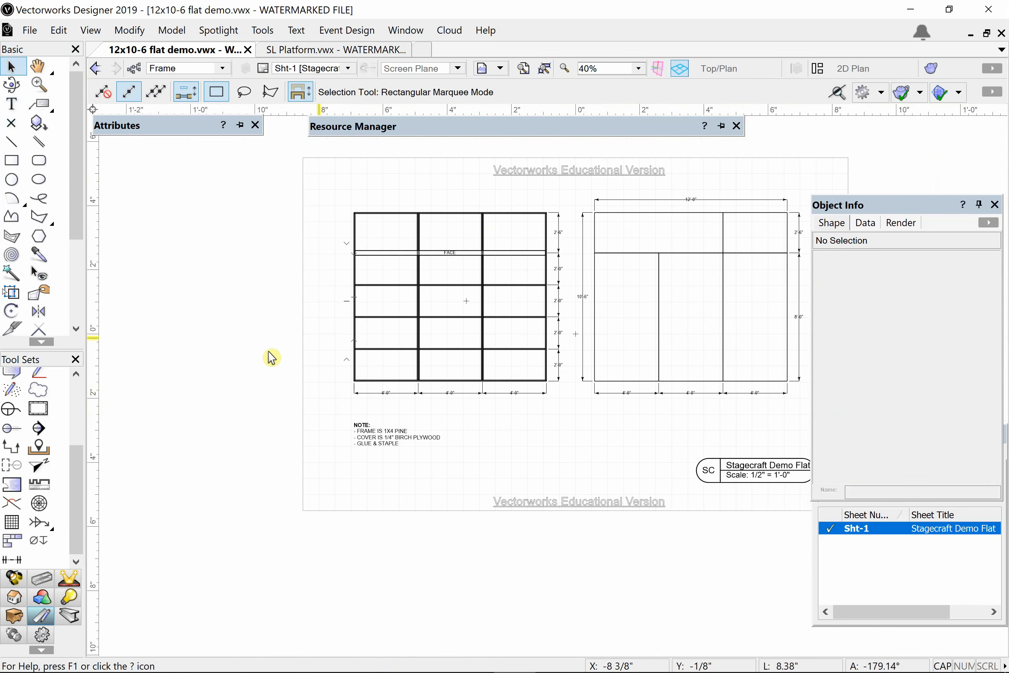
pyautogui.scroll(-1, 300, 406)
pyautogui.moveTo(345, 426); pyautogui.dragTo(343, 442)
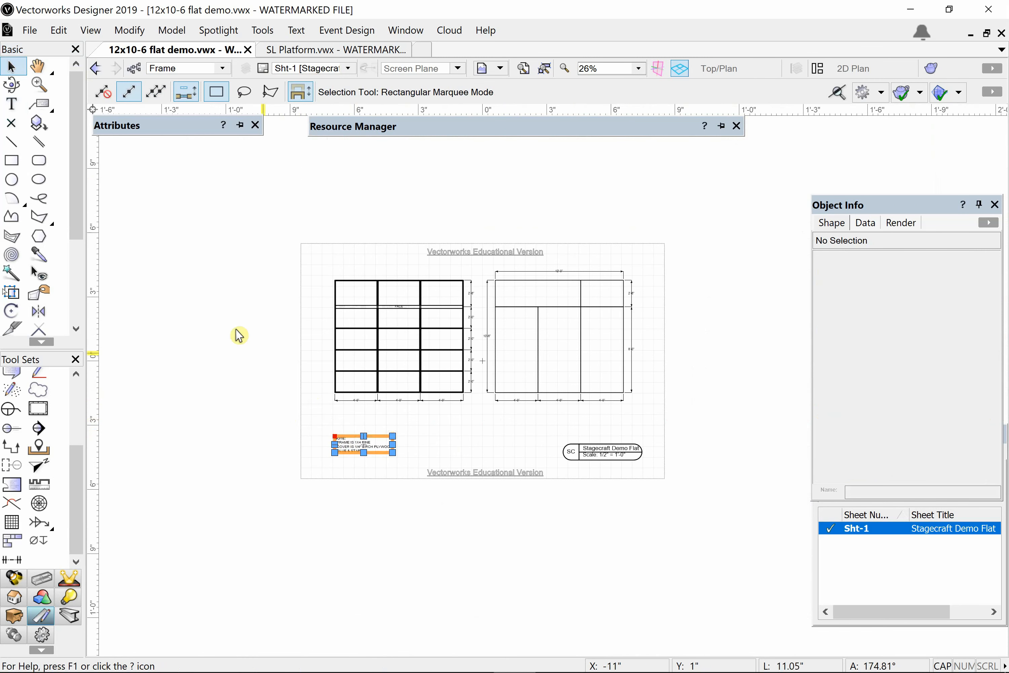
pyautogui.click(238, 326)
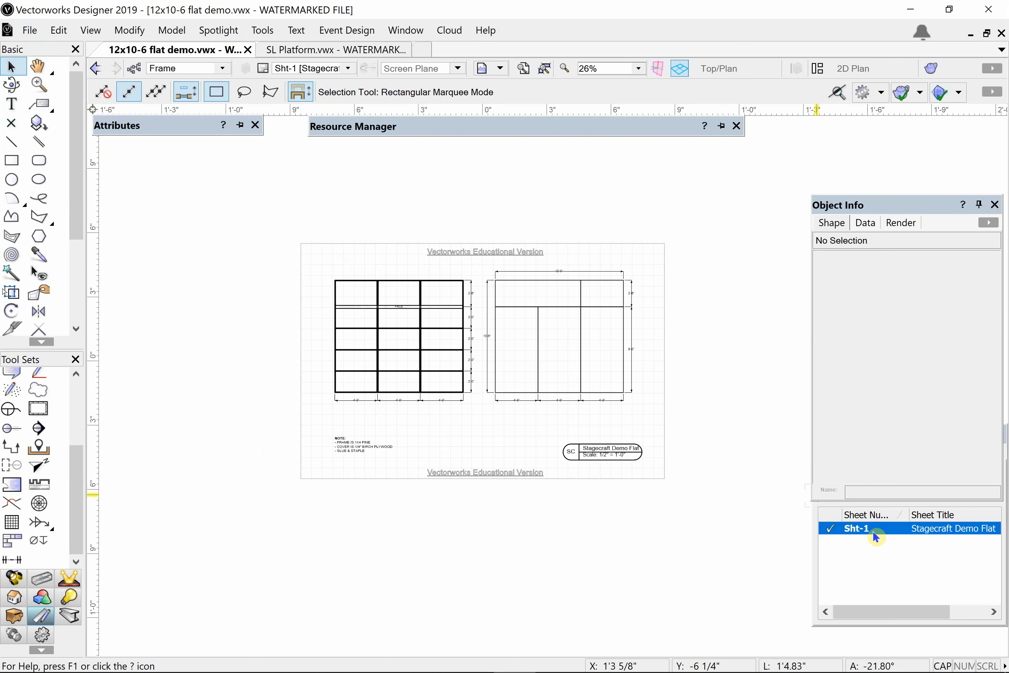
# - Examine the printers available for printing the sheet, and close the print settings without printing
pyautogui.click(29, 30)
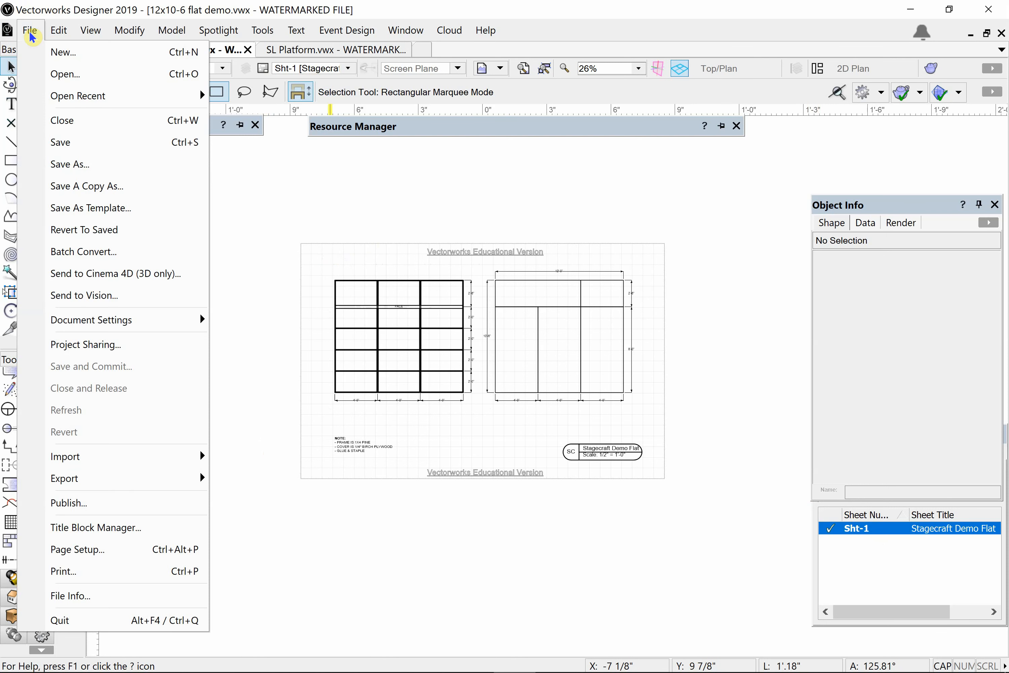
pyautogui.click(90, 573)
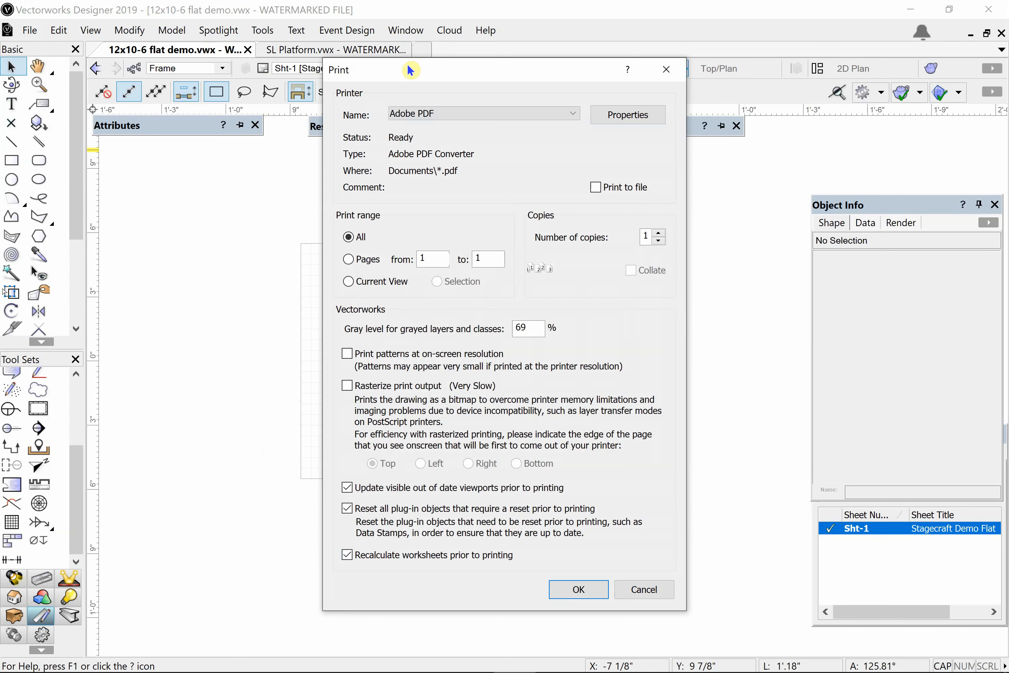
pyautogui.click(573, 112)
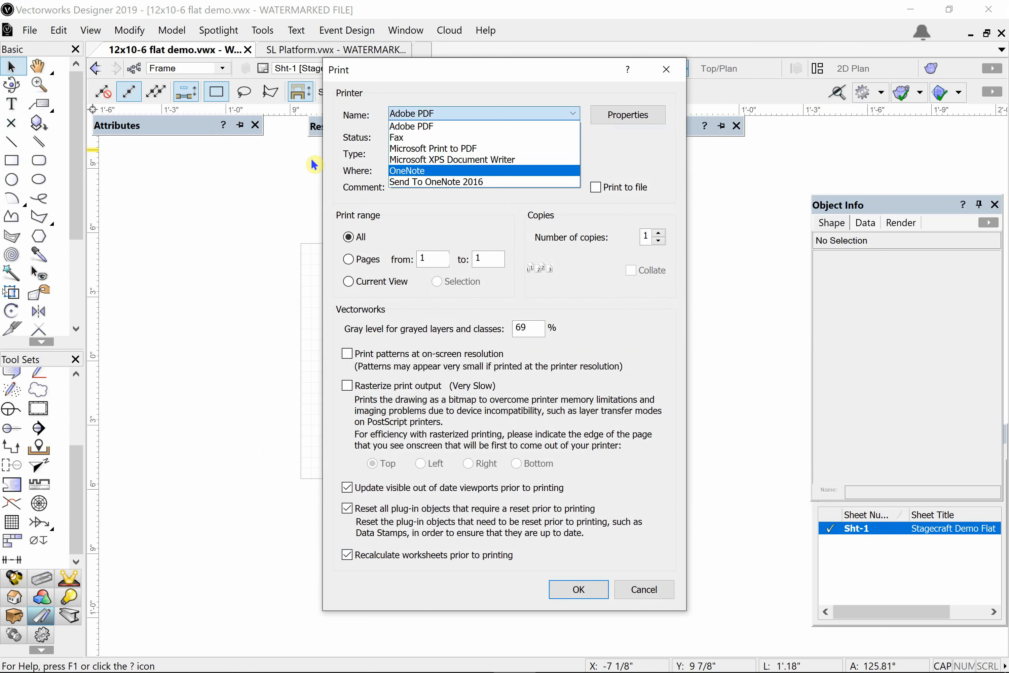
pyautogui.click(430, 69)
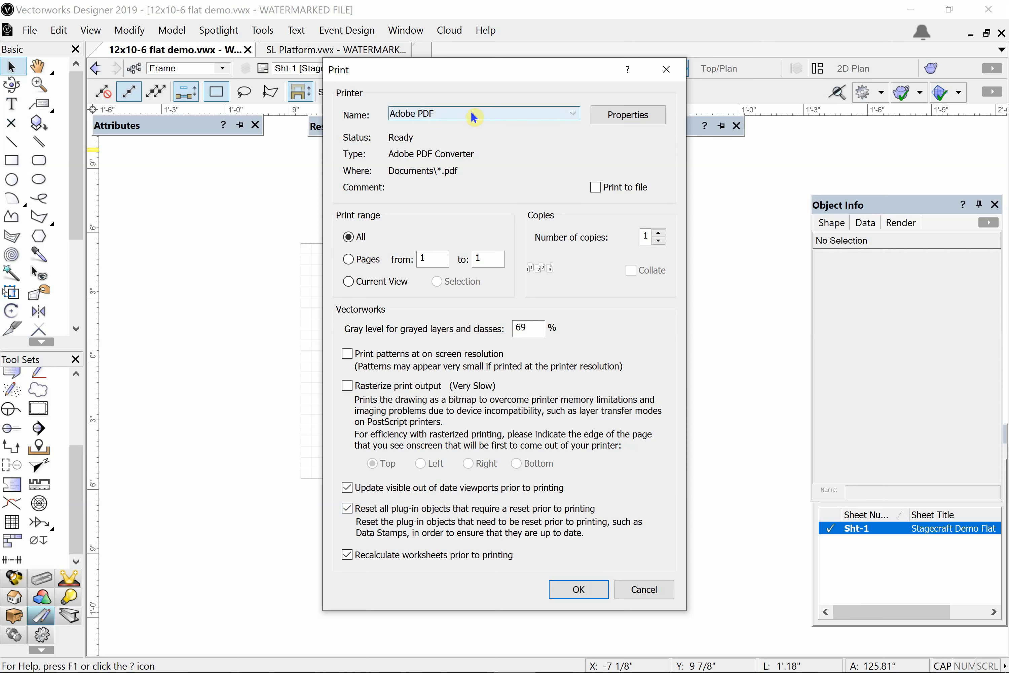
pyautogui.click(650, 591)
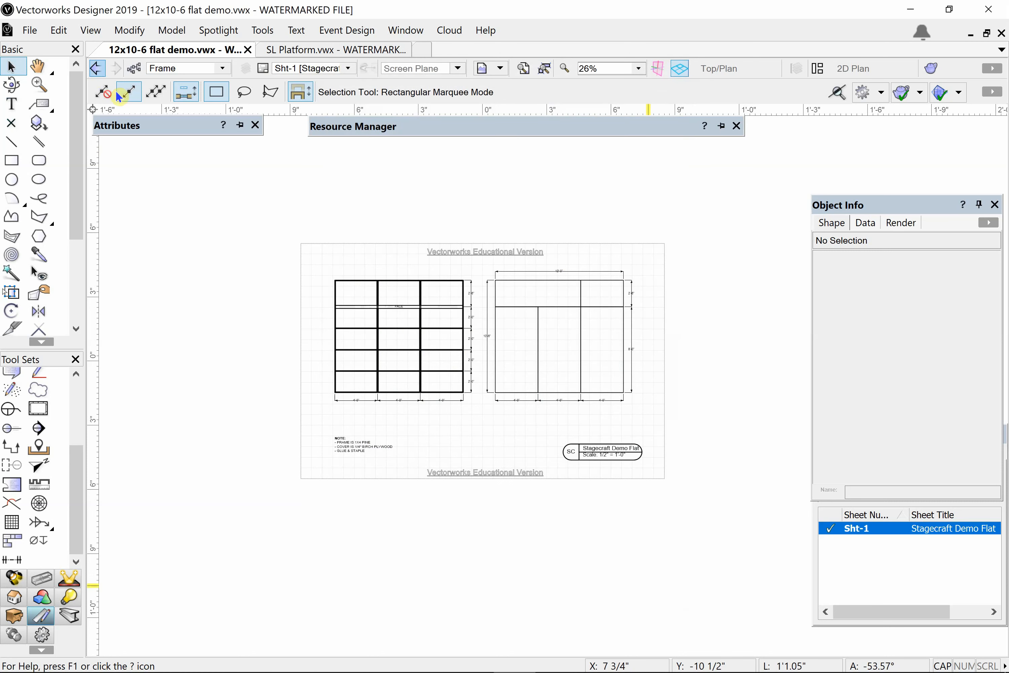
# - Export the whole printable area as a one-page 300 DPI PDF named 12x10-6 flat demo, replacing the existing file
pyautogui.click(30, 38)
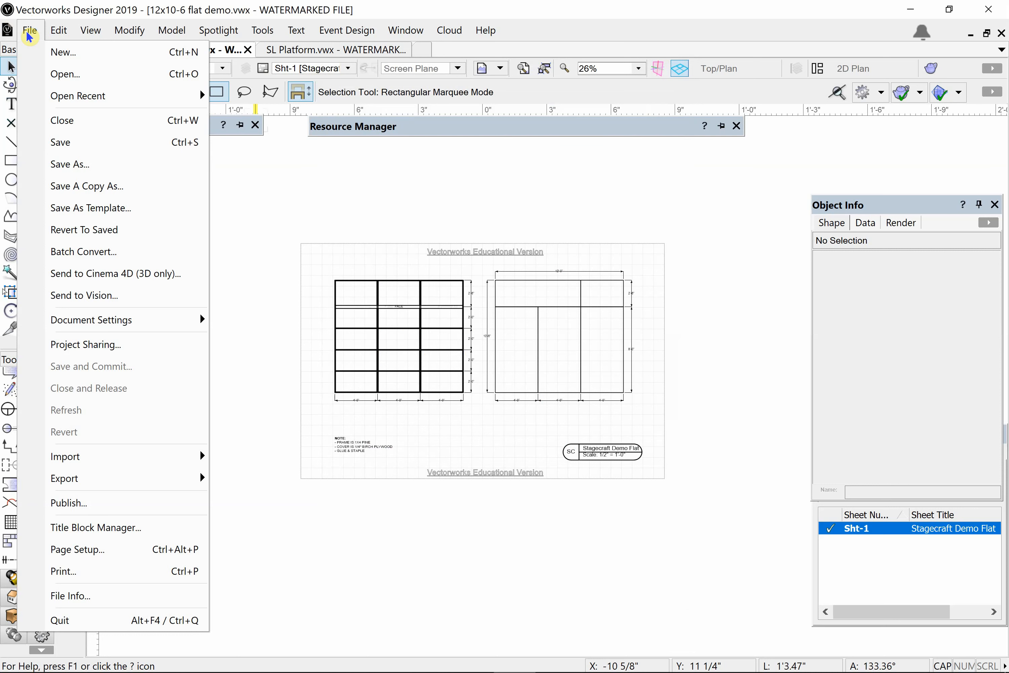
pyautogui.moveTo(198, 489)
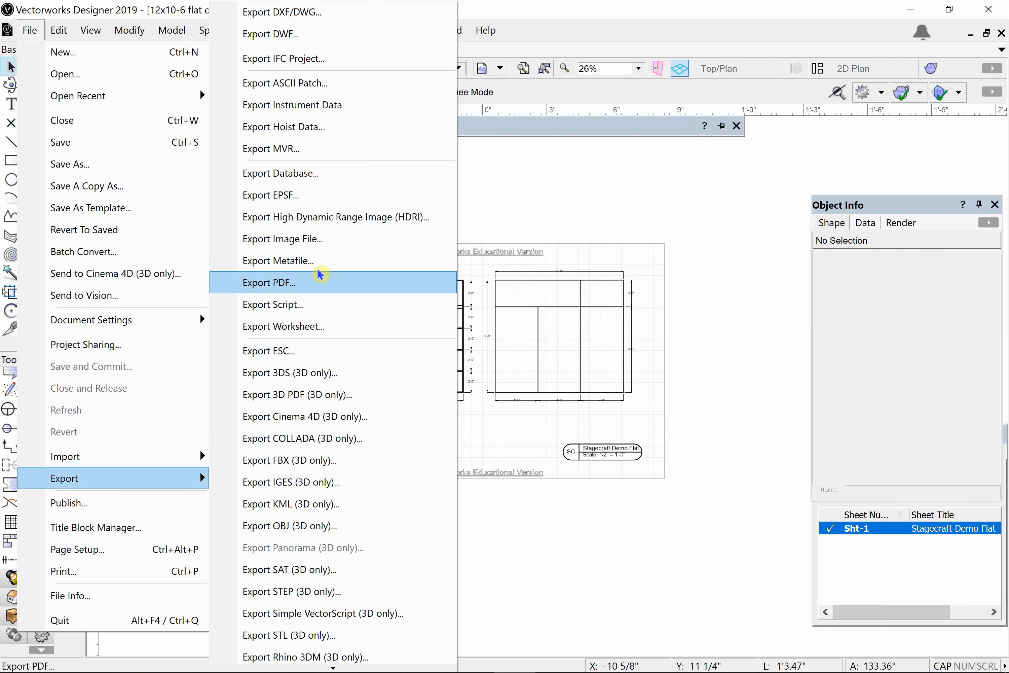
pyautogui.click(307, 284)
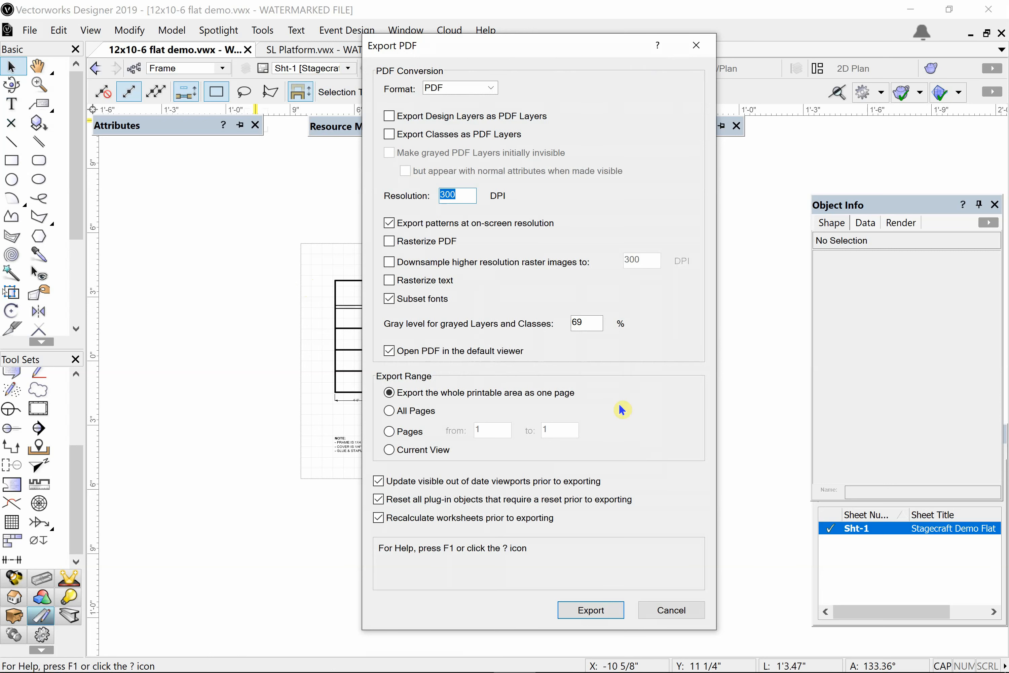
pyautogui.click(590, 610)
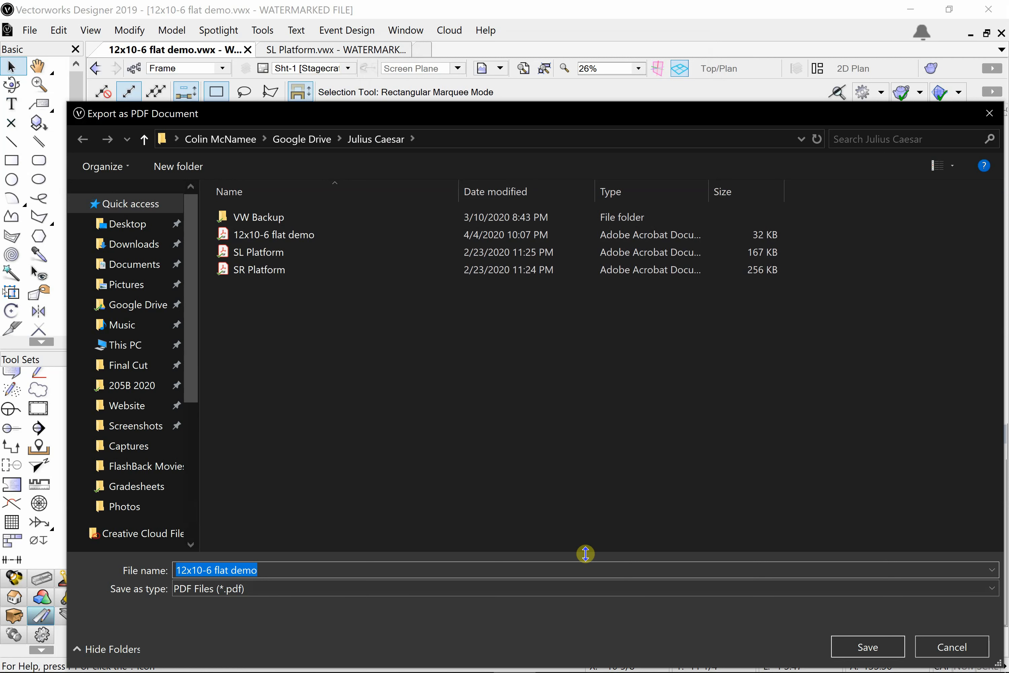
pyautogui.click(853, 644)
pyautogui.click(547, 347)
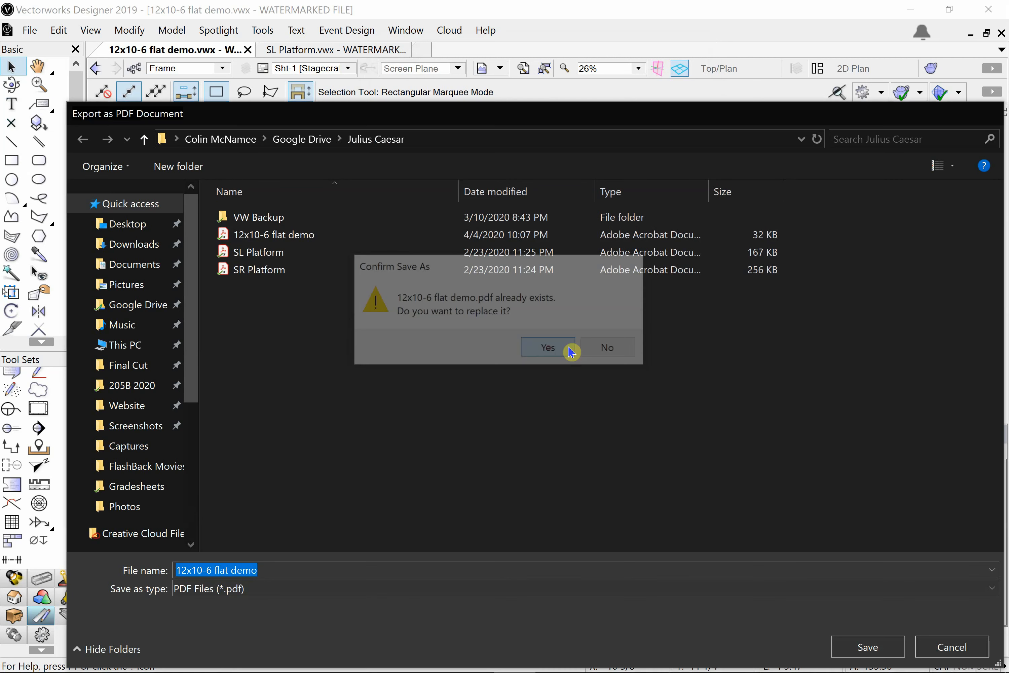